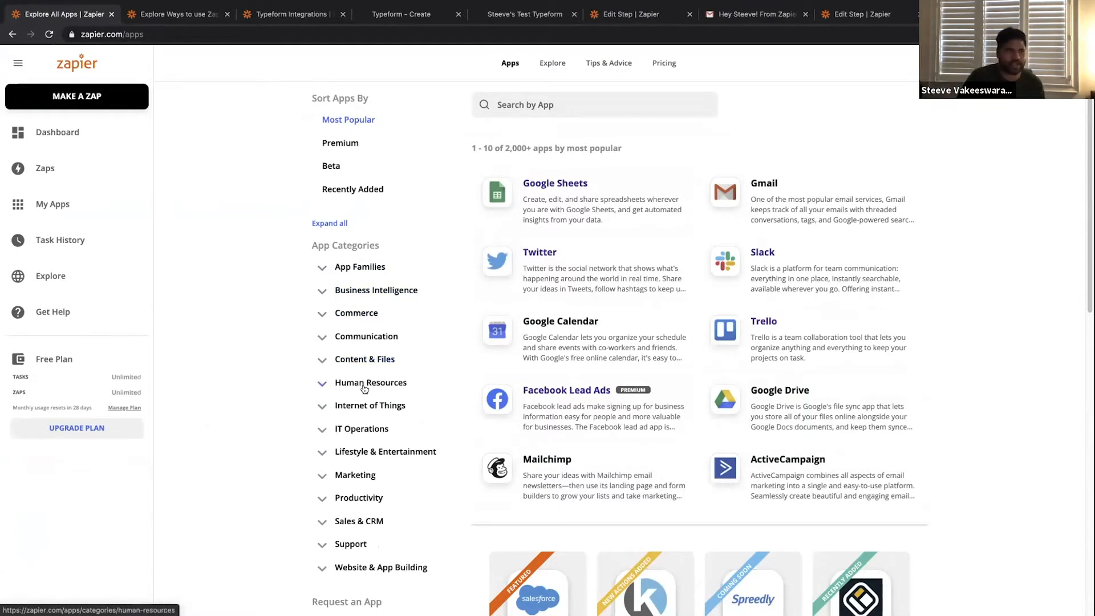
- Browse the Marketing app category and its Email Newsletters subcategory for the available apps
left_click(355, 474)
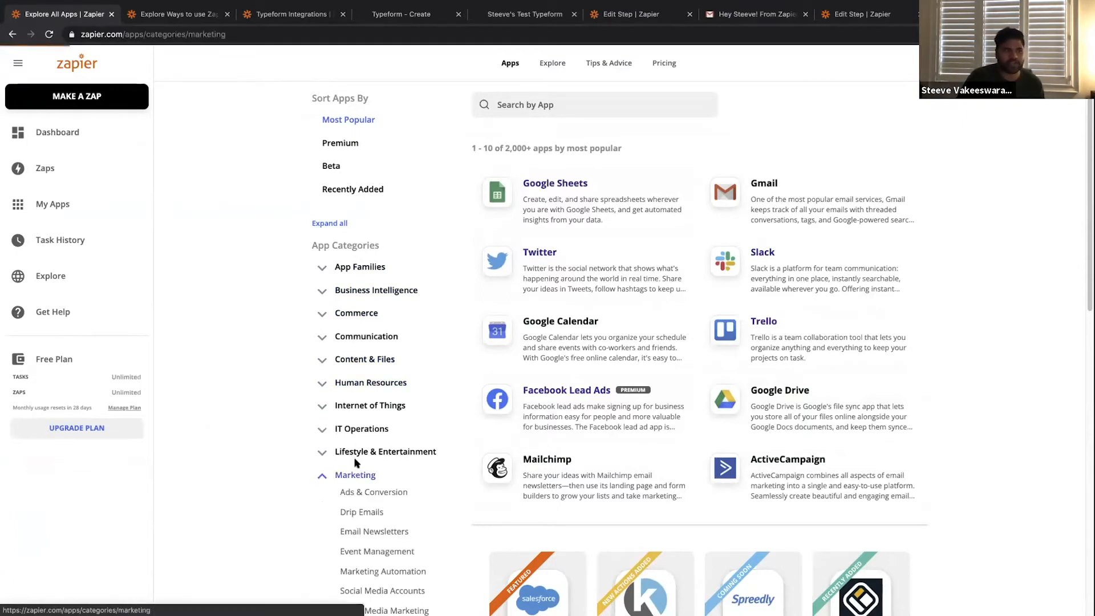
scroll(350, 451, "down", 2)
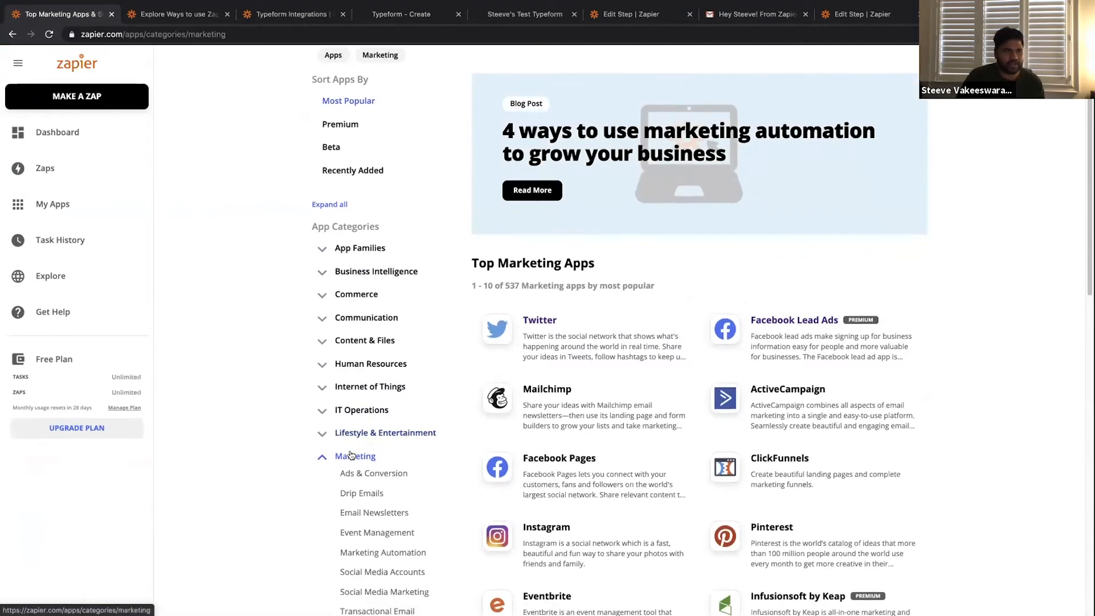
scroll(351, 448, "down", 1)
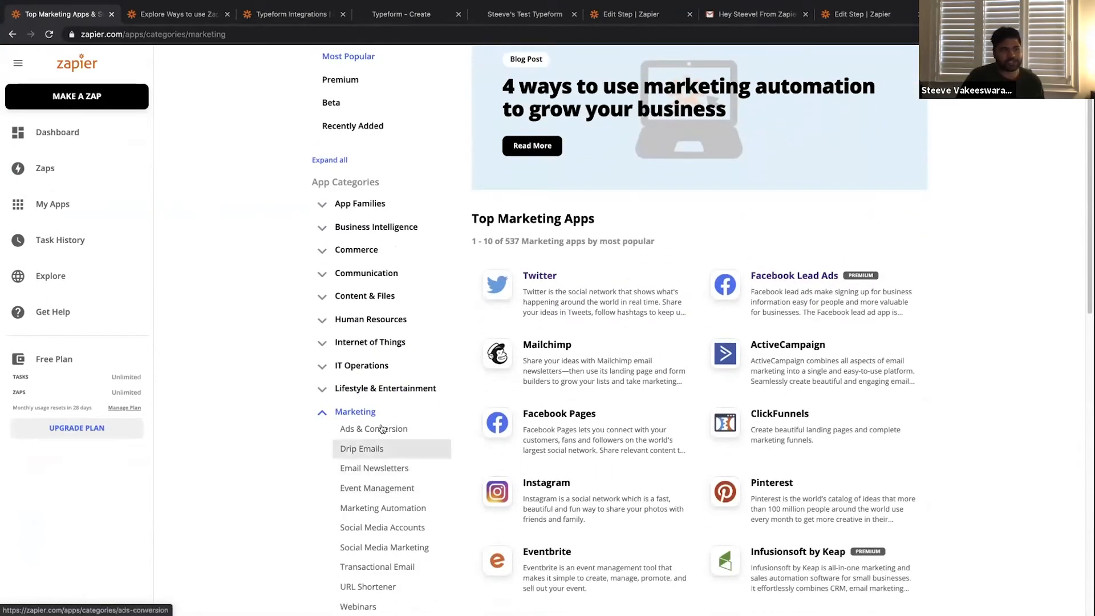
scroll(381, 420, "down", 1)
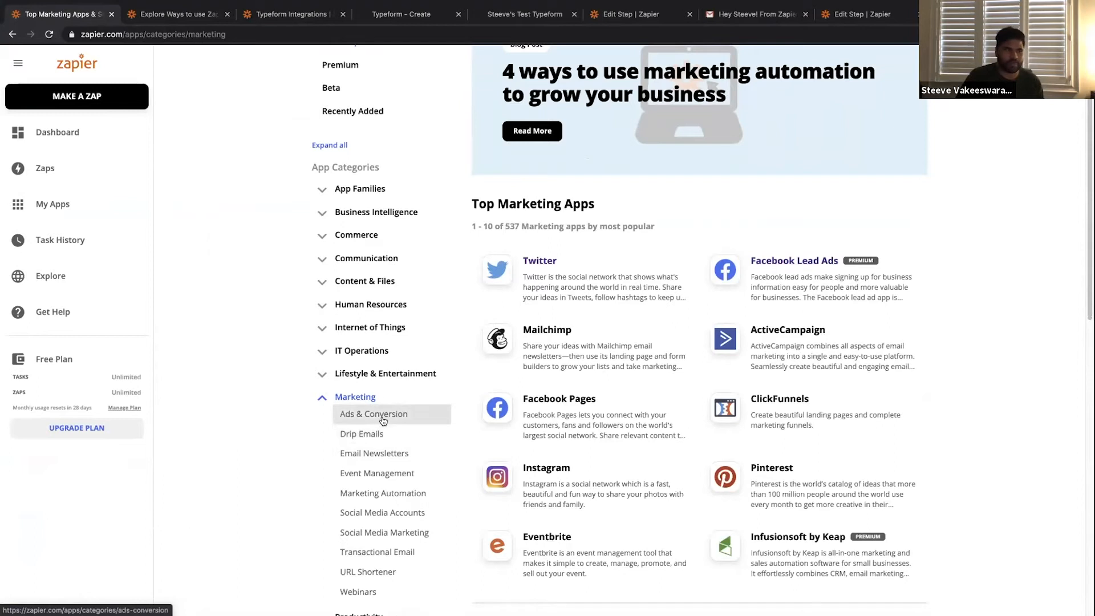
left_click(378, 459)
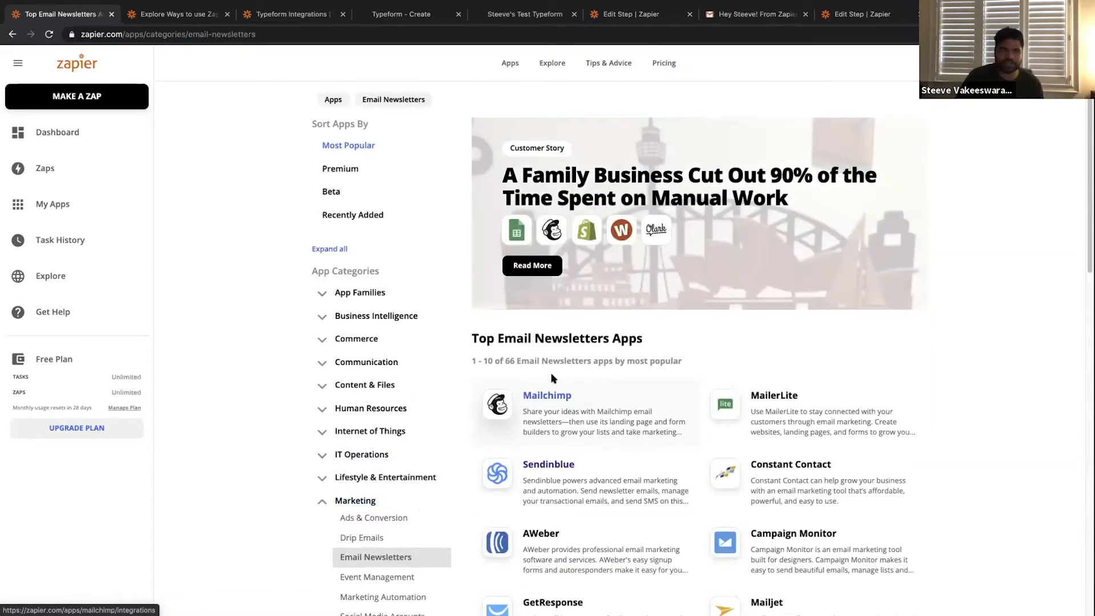
scroll(554, 401, "down", 7)
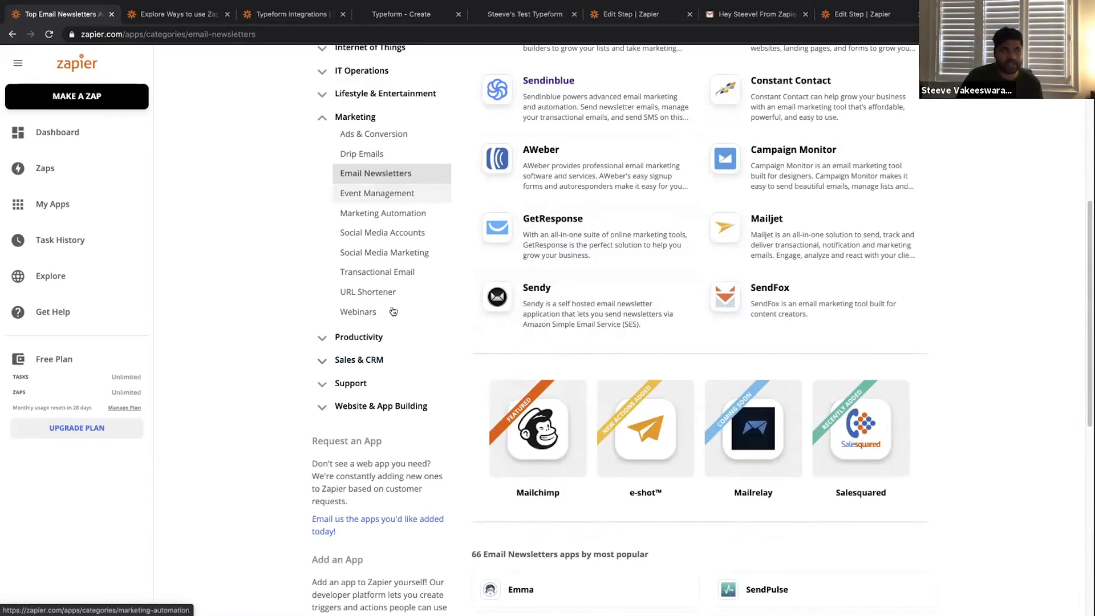
- Browse the top apps in the Sales & CRM category and open the Commerce category
left_click(360, 359)
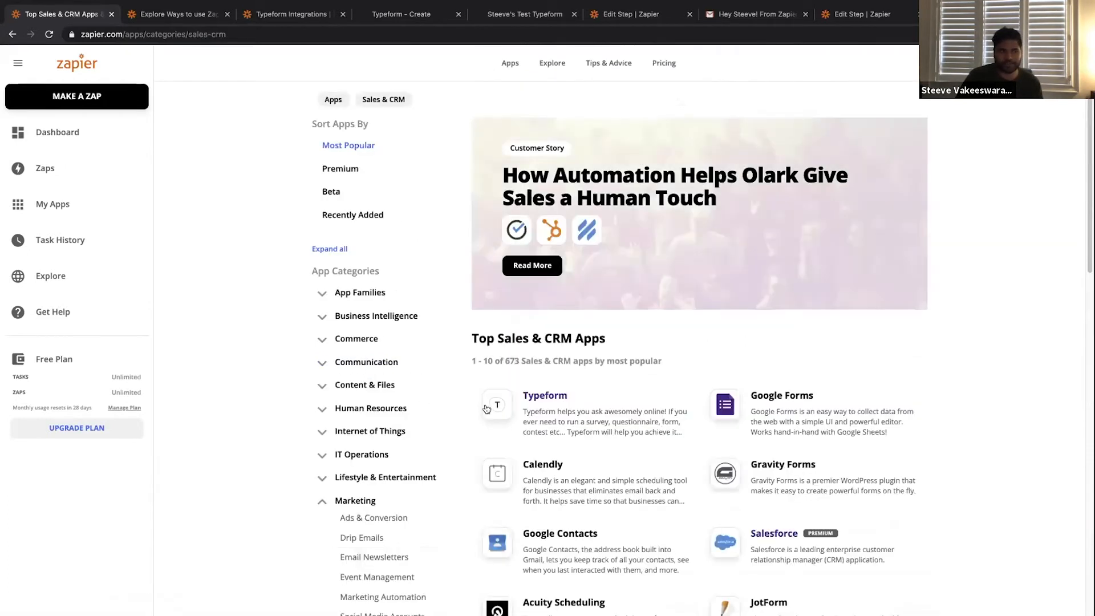
scroll(570, 394, "down", 1)
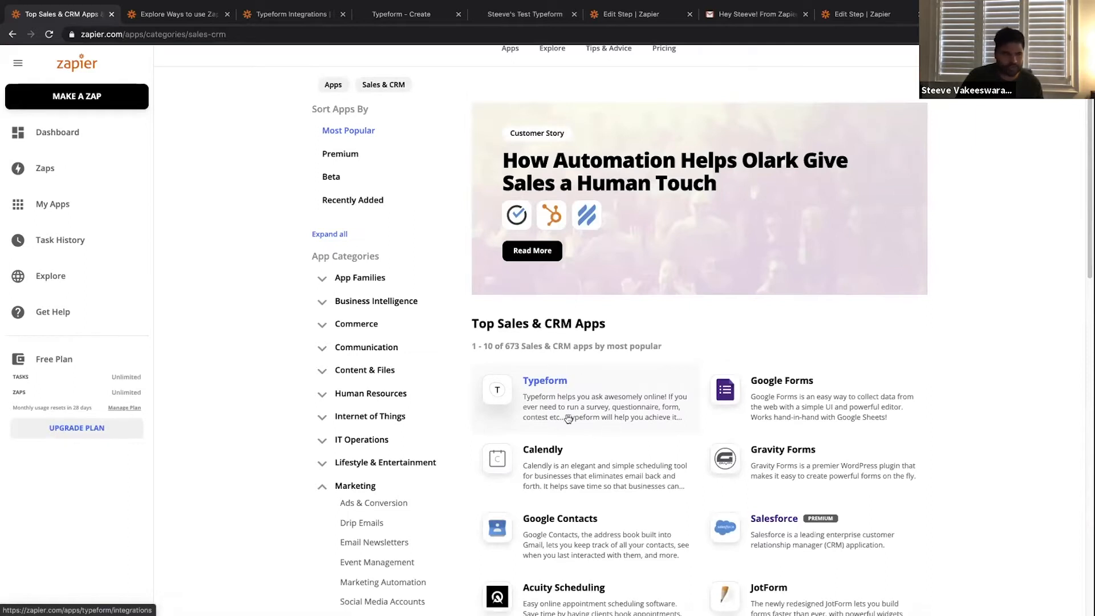
scroll(787, 522, "down", 2)
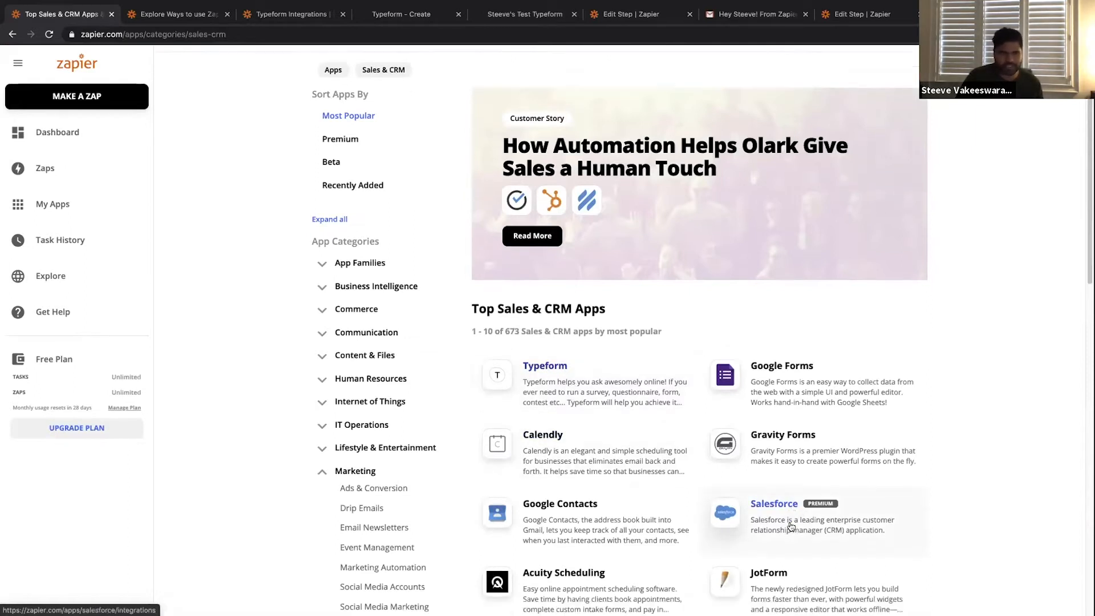
scroll(763, 501, "down", 5)
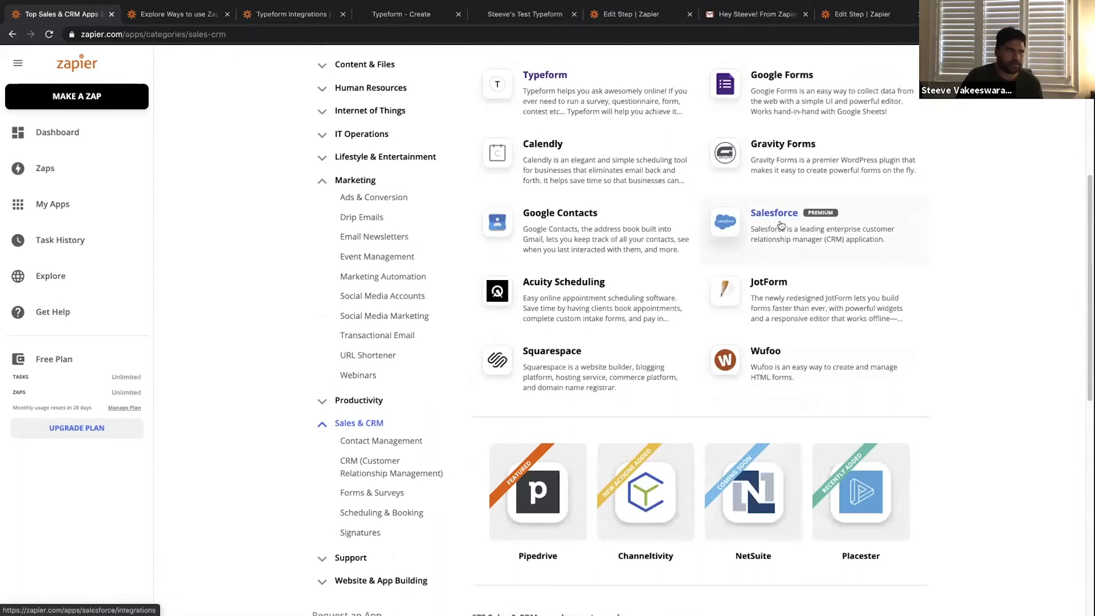
scroll(357, 332, "up", 2)
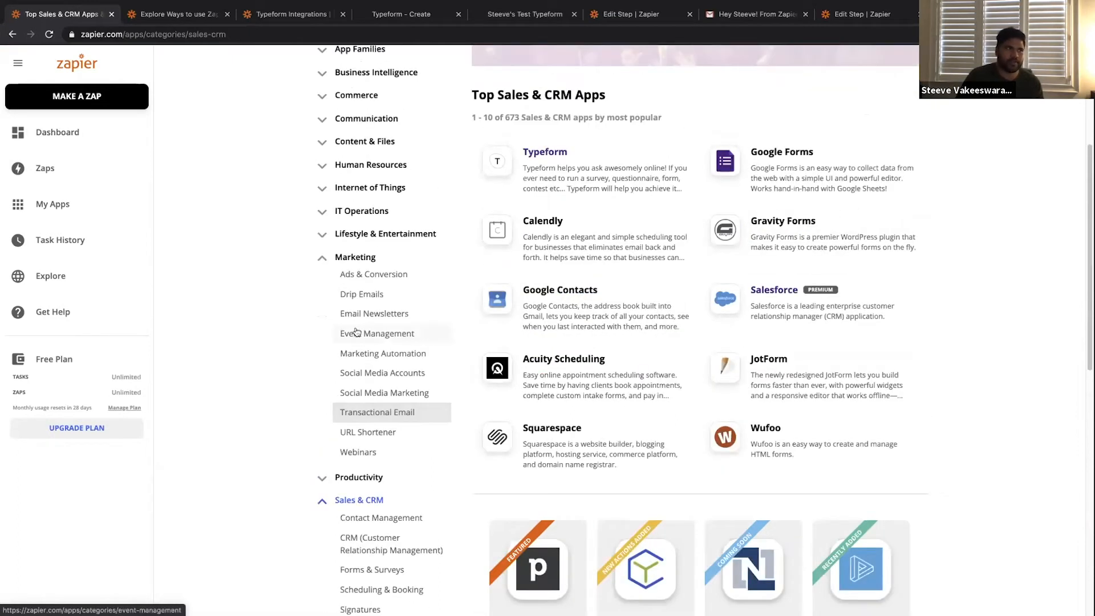
scroll(356, 332, "up", 1)
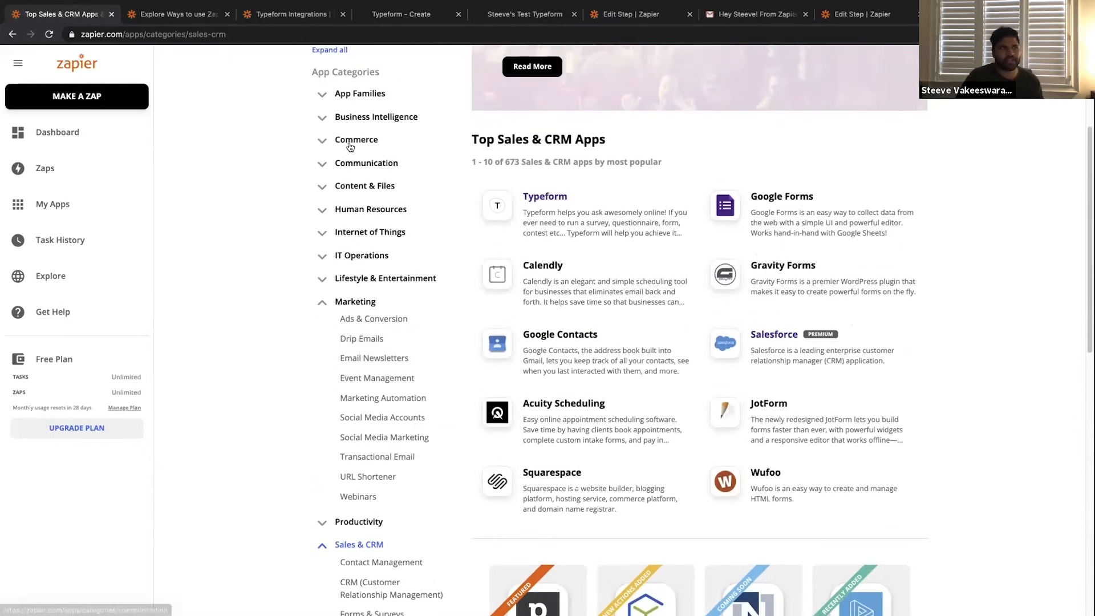
left_click(355, 140)
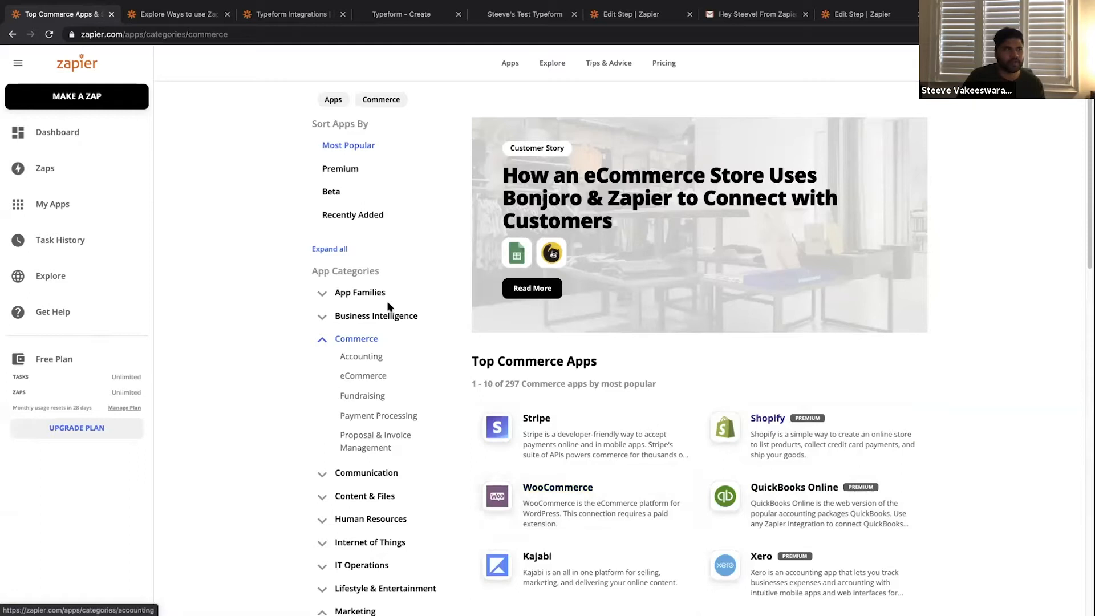
- Search the full app directory for typeform and open the Typeform integrations page
left_click(508, 64)
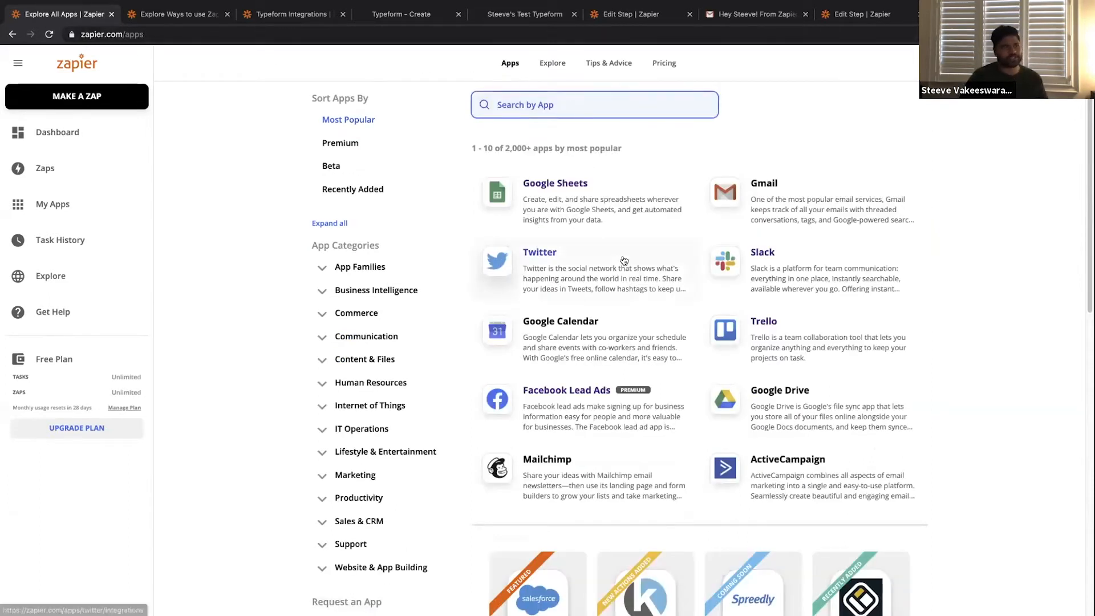
type("typeform")
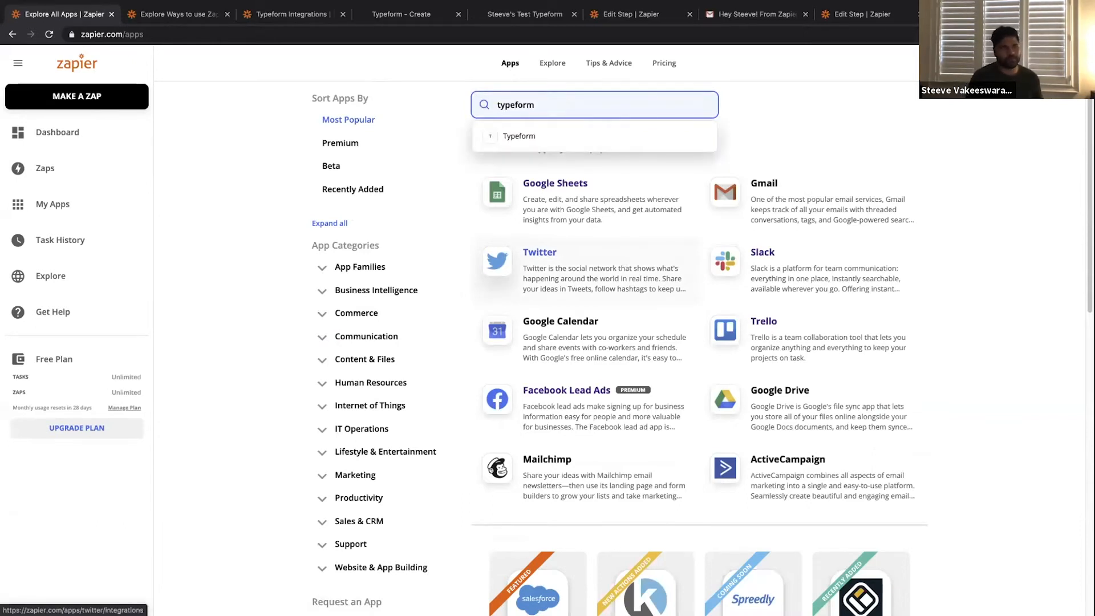
left_click(535, 135)
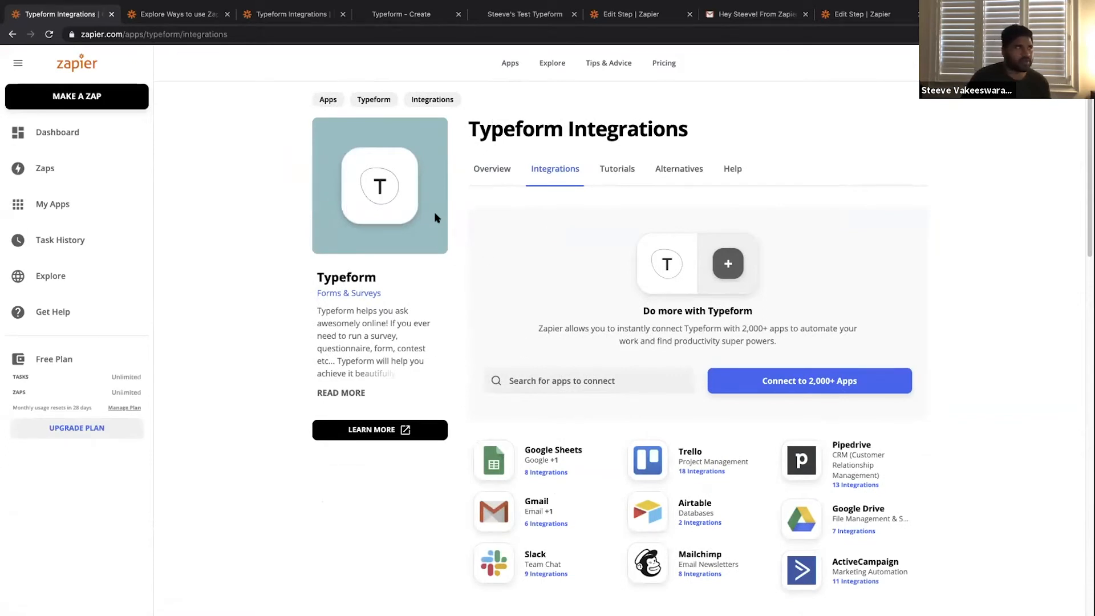
- Look through the already open Explore page, from the category shortcuts and popular workflows down to the app picker
left_click(162, 16)
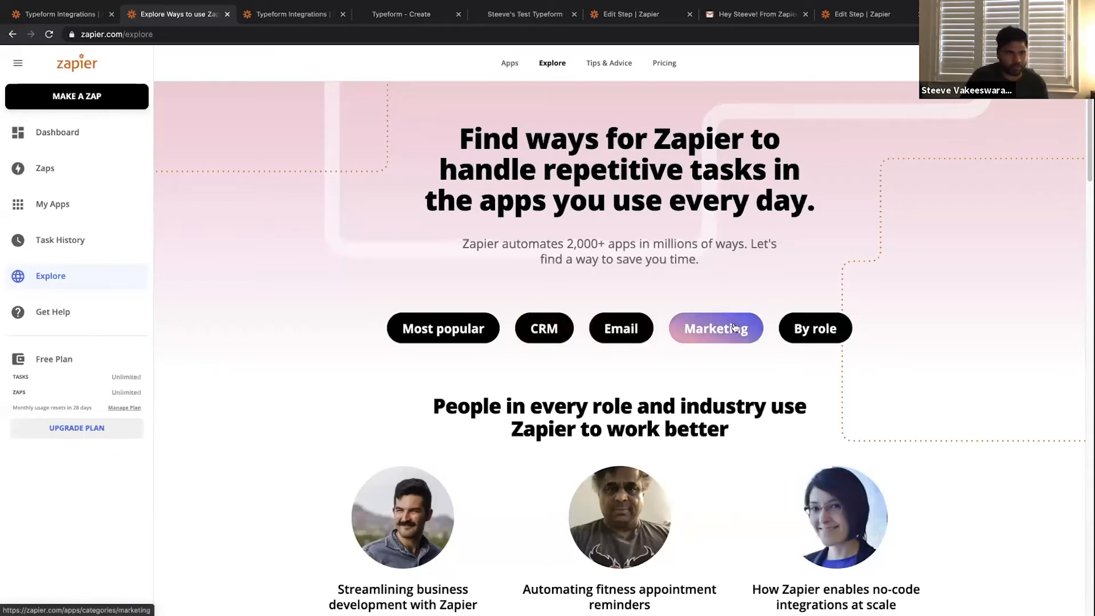
scroll(727, 335, "down", 1)
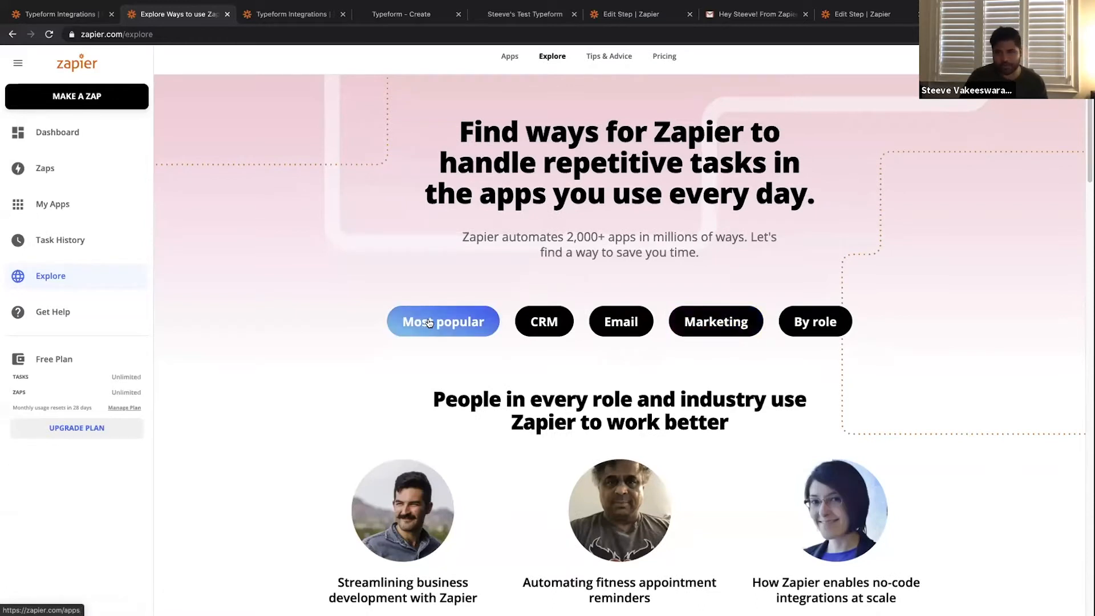
scroll(429, 323, "up", 1)
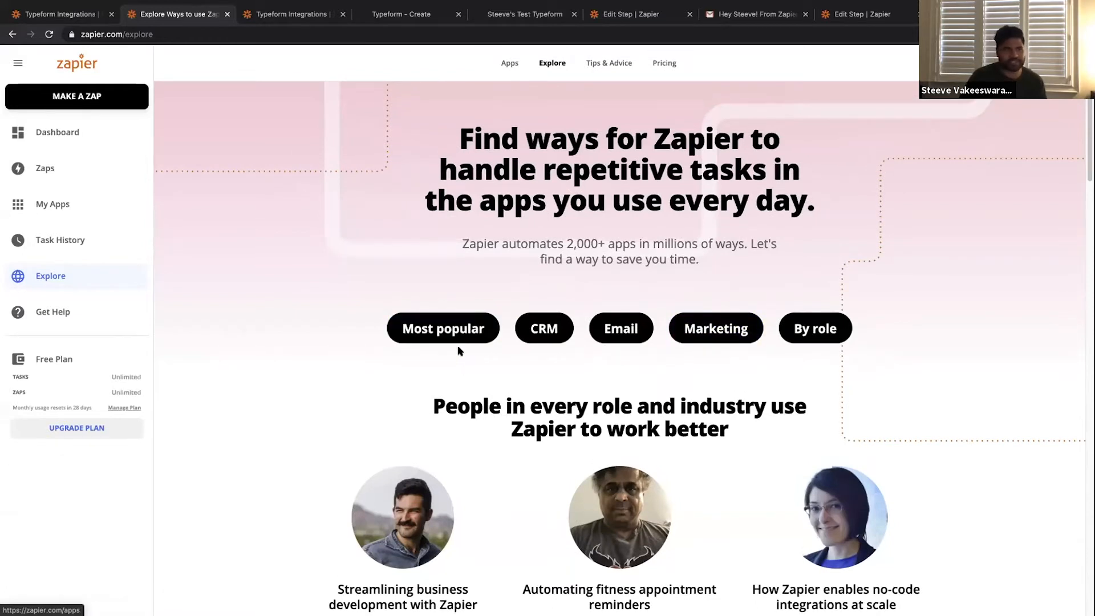
scroll(406, 360, "down", 2)
scroll(403, 368, "down", 9)
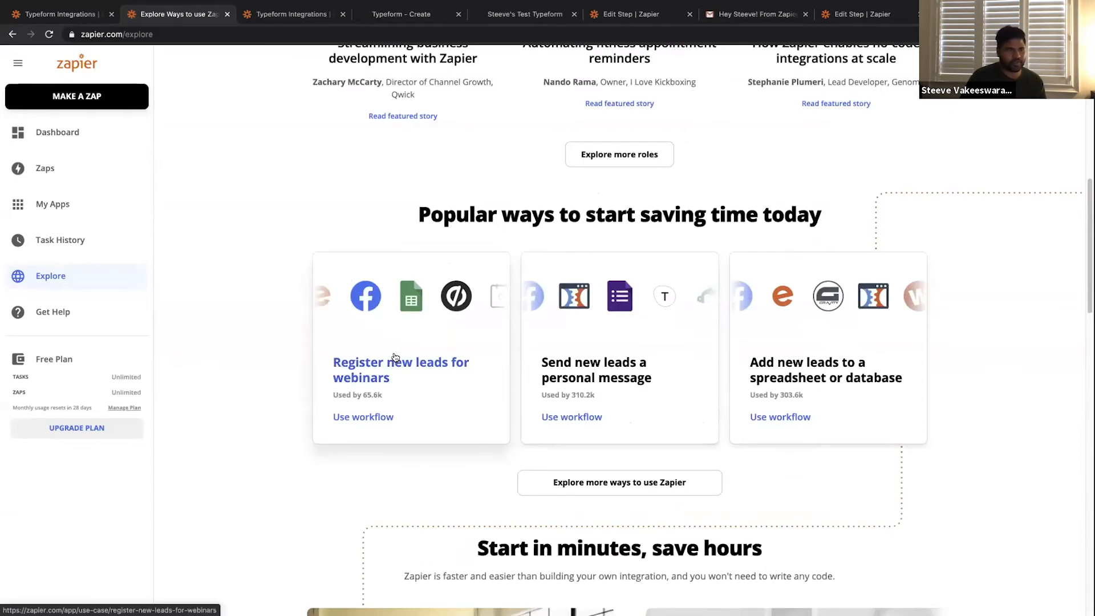
scroll(396, 345, "down", 8)
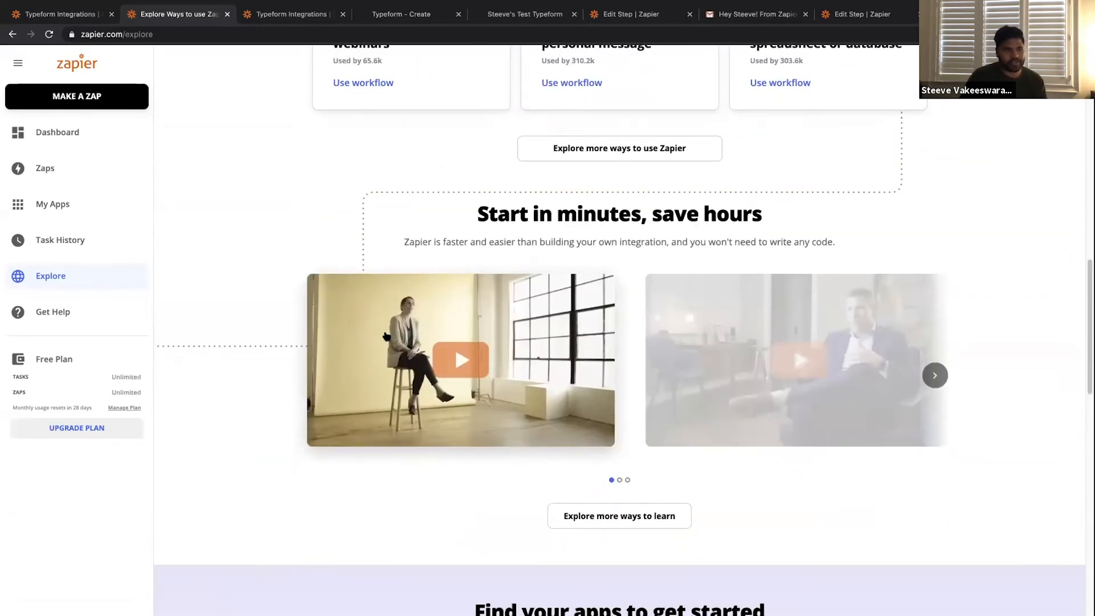
scroll(386, 337, "down", 8)
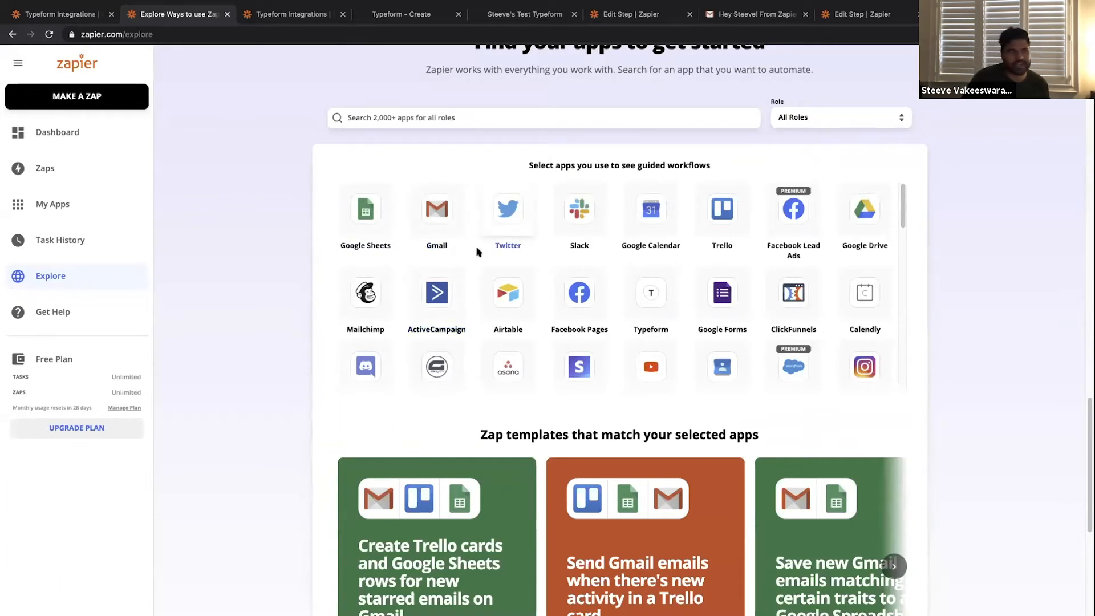
- Select Airtable, Google Sheets, Gmail and Slack as used apps and review the matching Zap templates
left_click(503, 293)
left_click(357, 221)
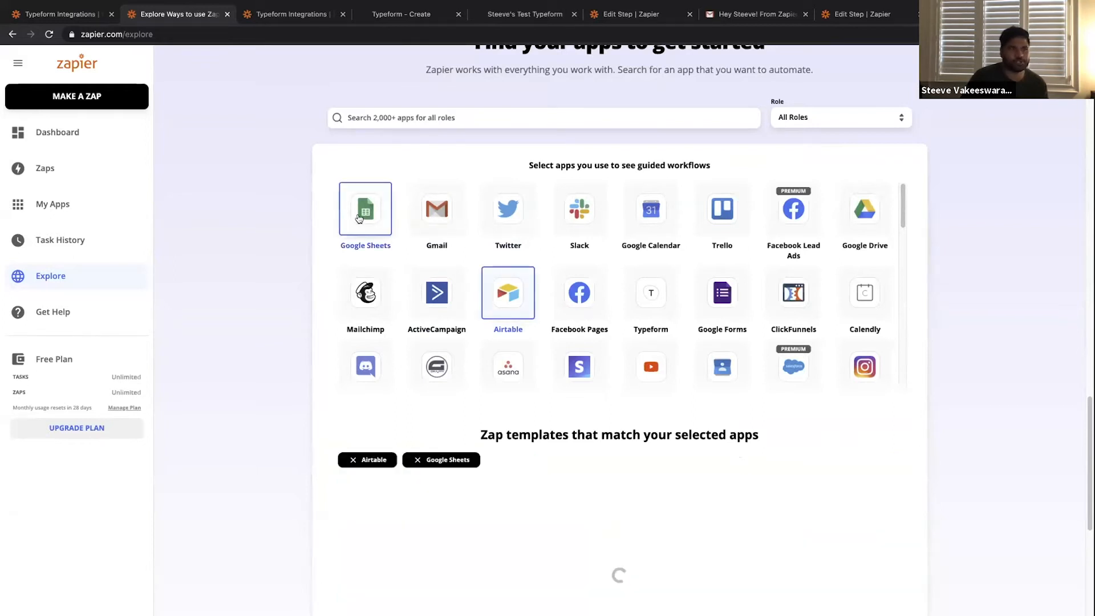
left_click(434, 217)
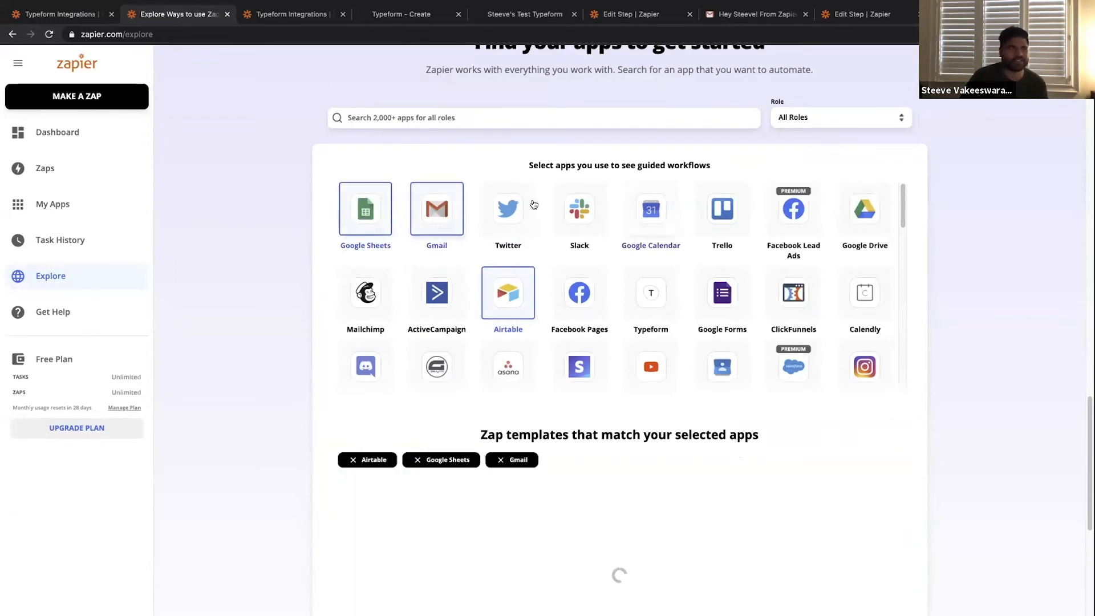
left_click(572, 218)
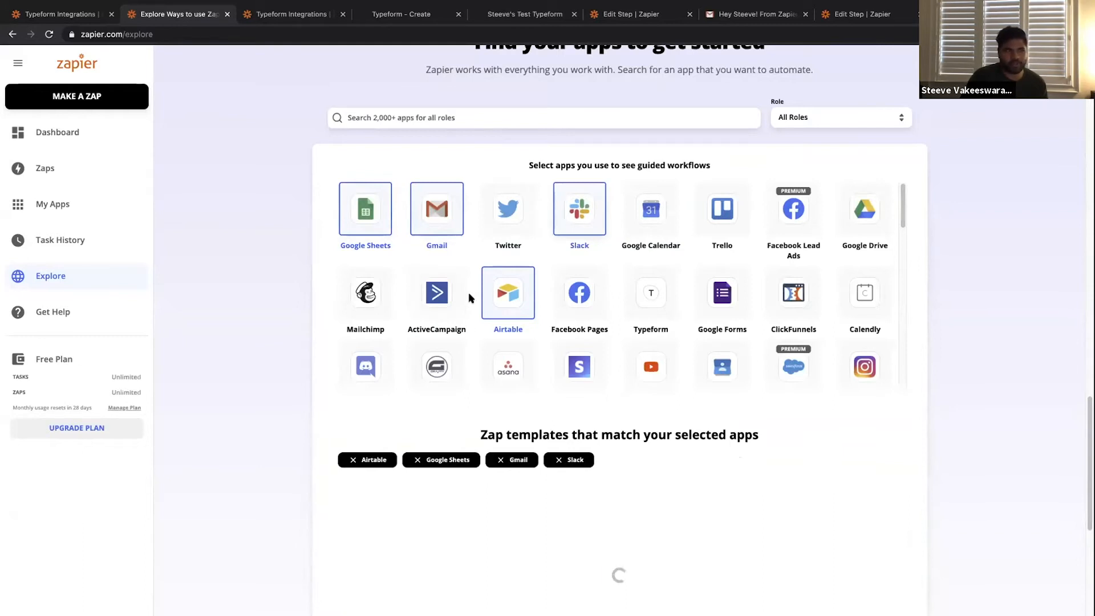
scroll(490, 291, "down", 2)
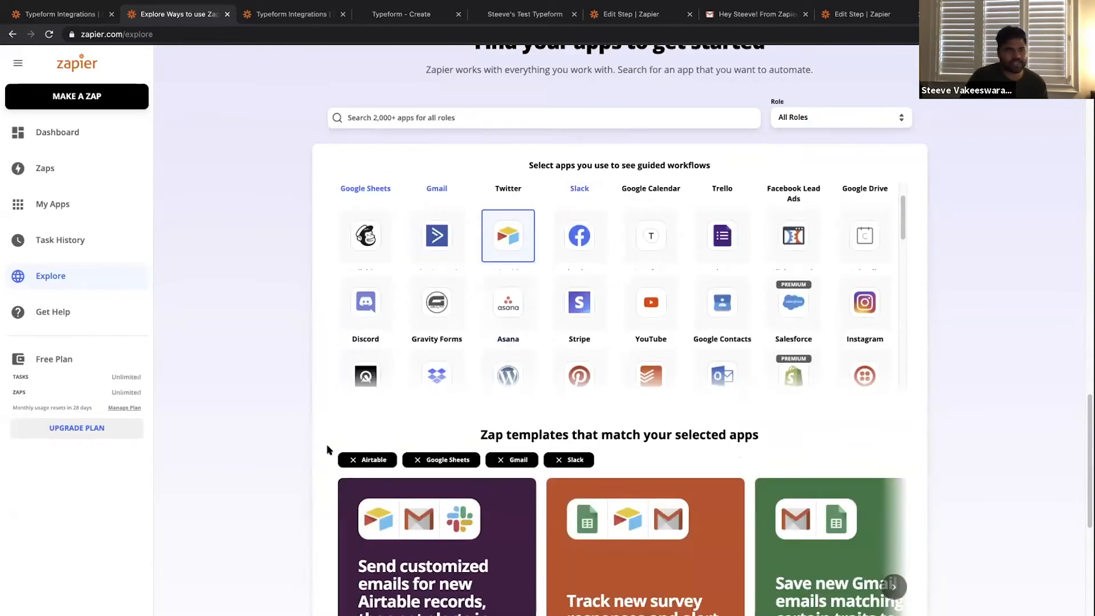
scroll(331, 448, "down", 2)
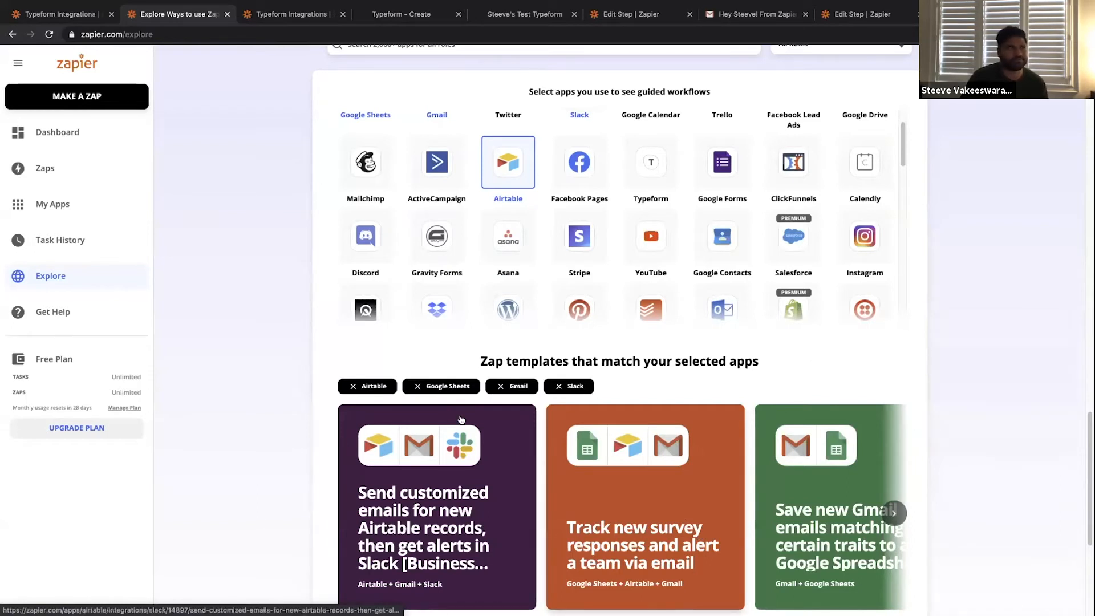
- Leave the Explore page and load zapier.com/apps in the same browser tab
scroll(282, 335, "up", 5)
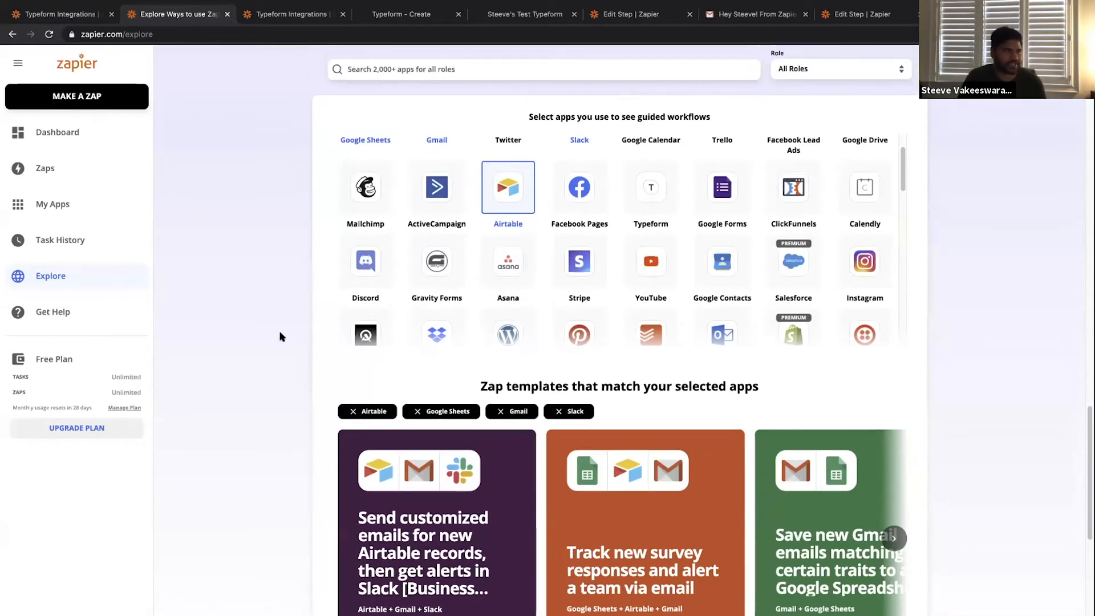
scroll(281, 337, "up", 6)
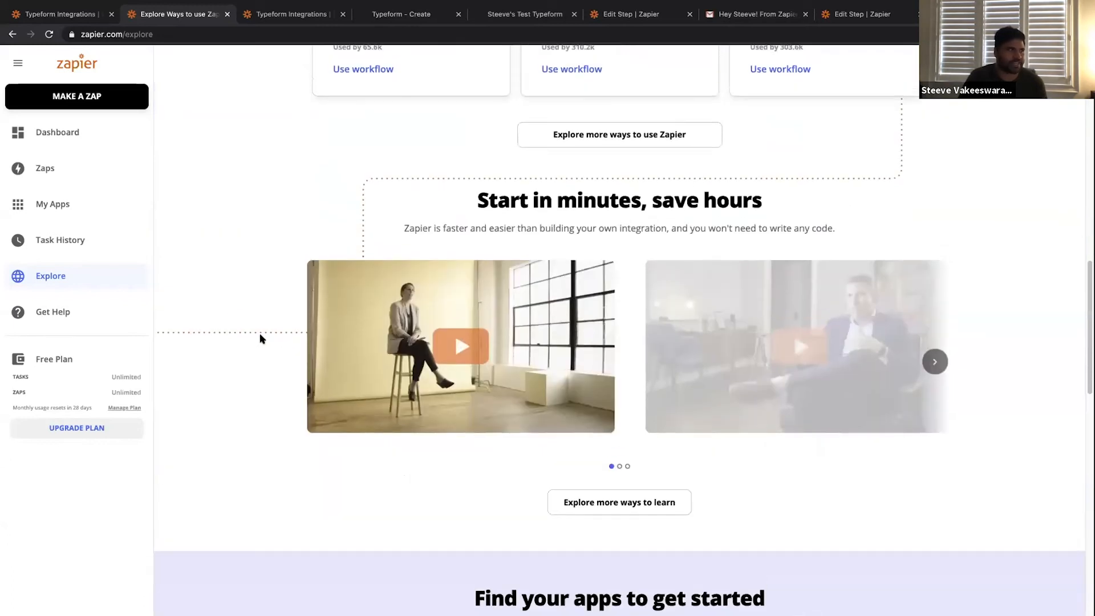
left_click(185, 35)
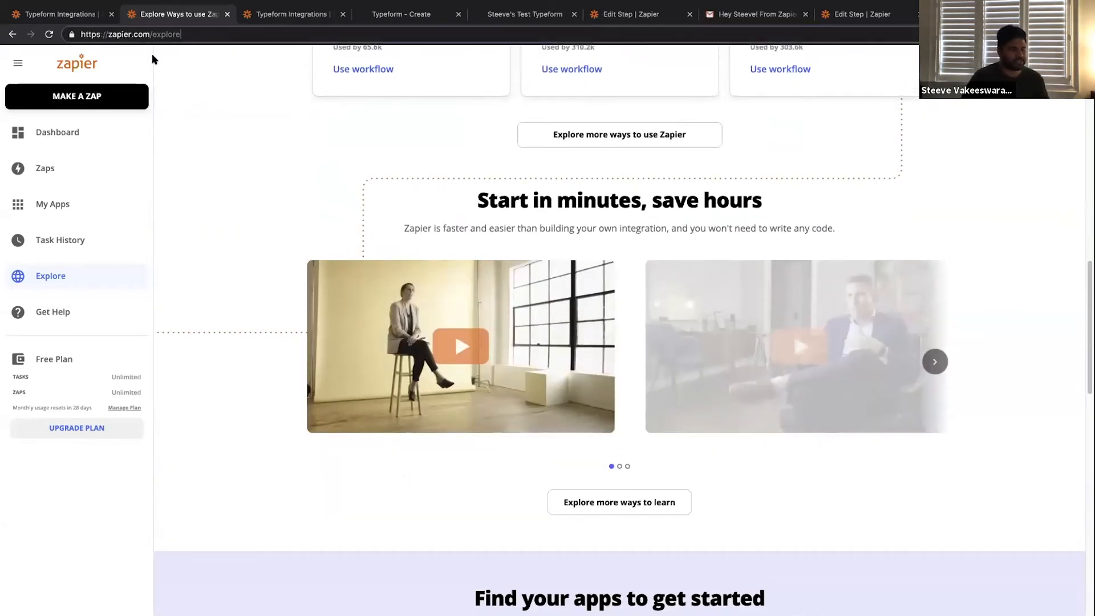
type("zapier.com/apps")
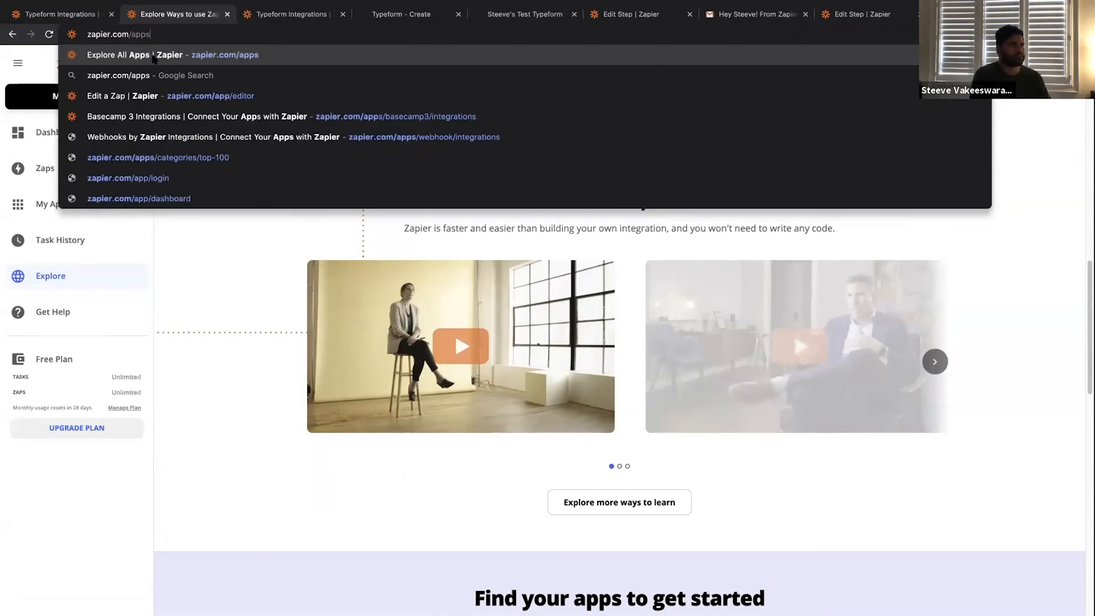
key("Return")
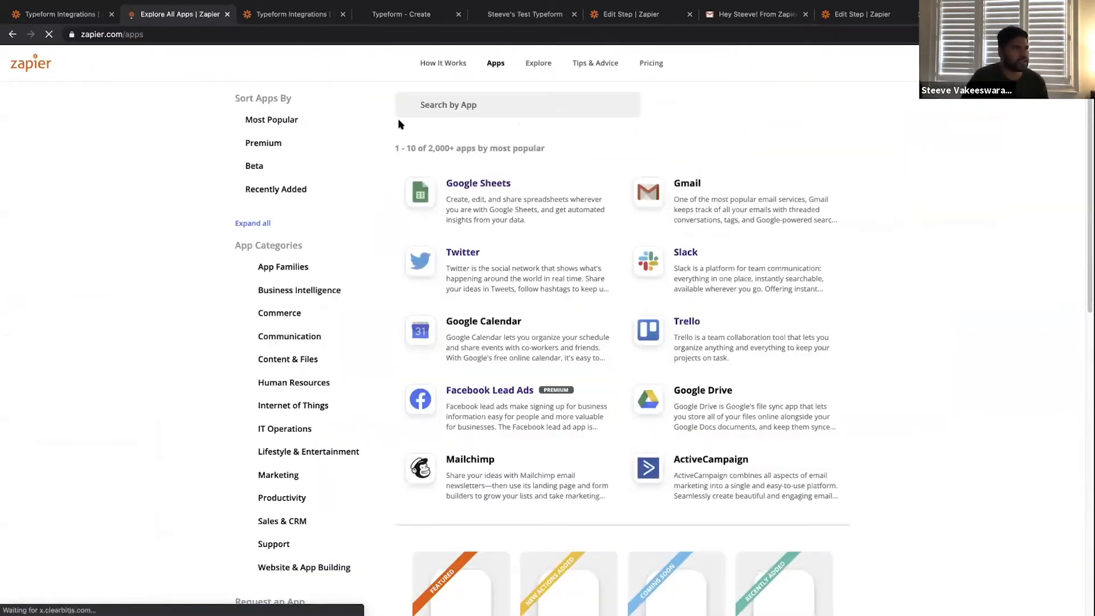
- Find Typeform in the app directory by searching for typeform, and open its integrations page
left_click(553, 101)
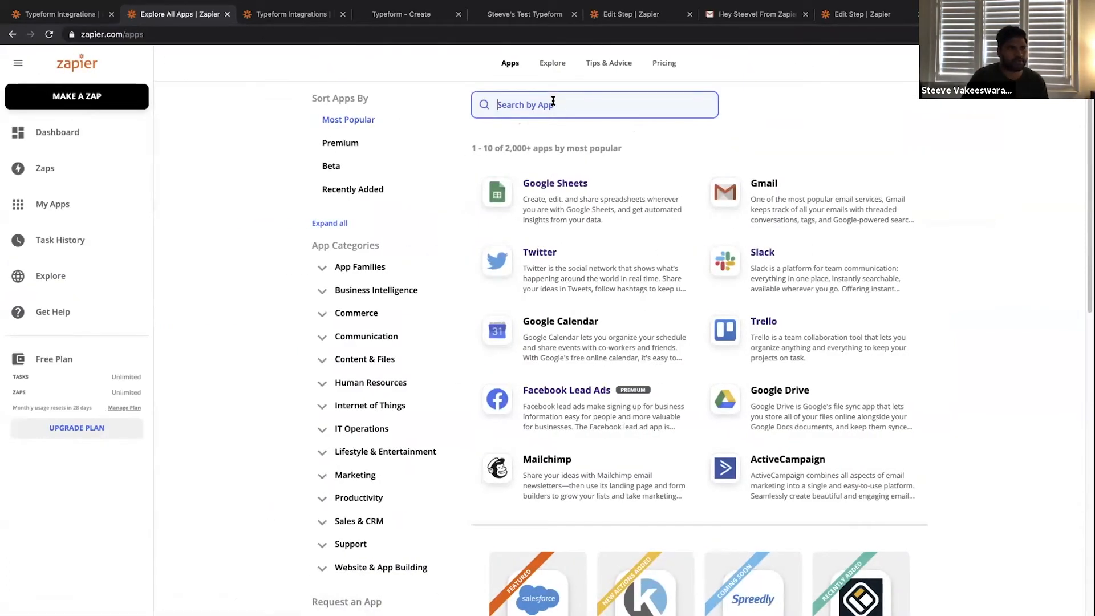
type("typeform")
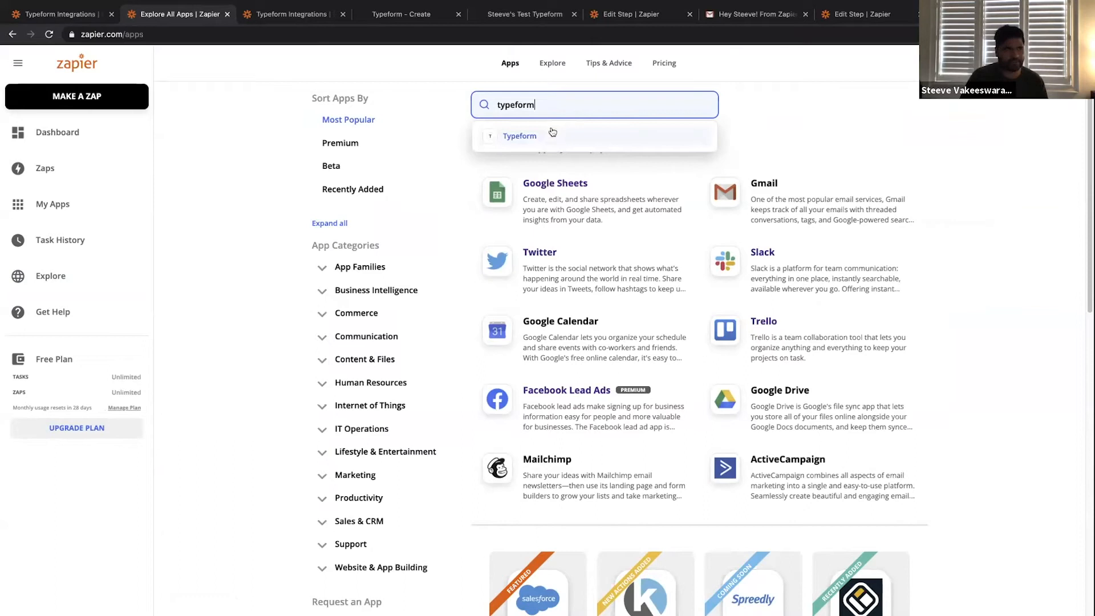
left_click(520, 137)
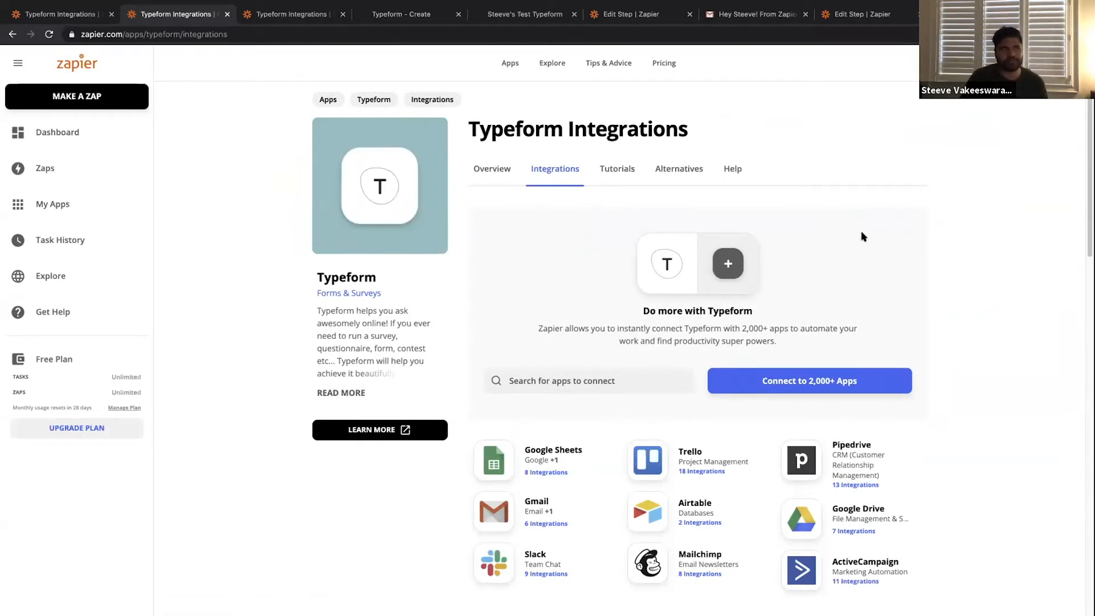
- Look through Typeform's Overview page, from the product description to the list of connectable apps
left_click(504, 176)
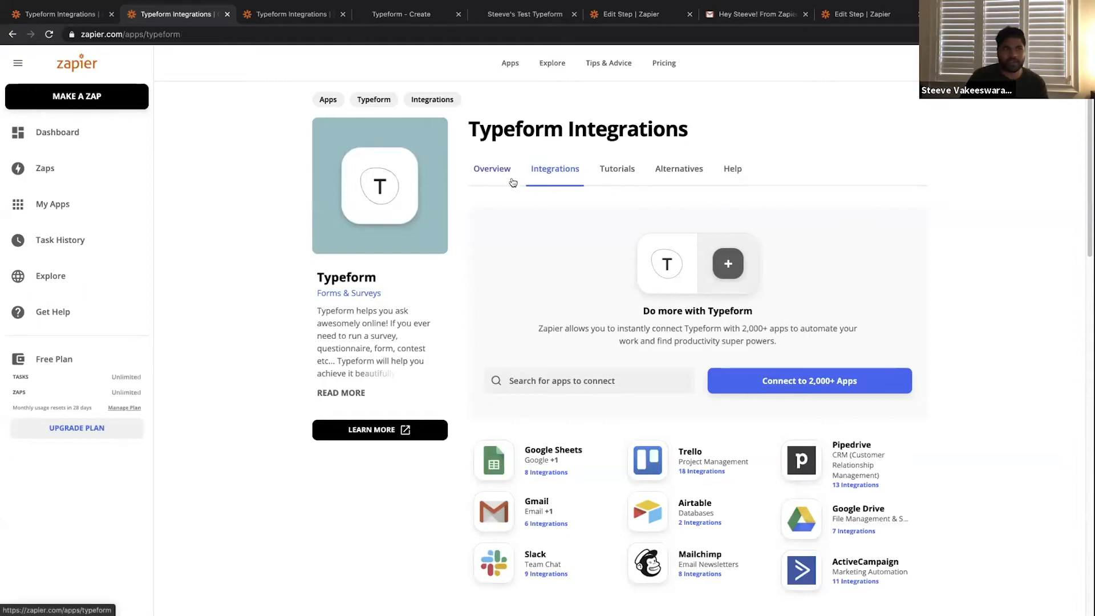
scroll(744, 305, "down", 3)
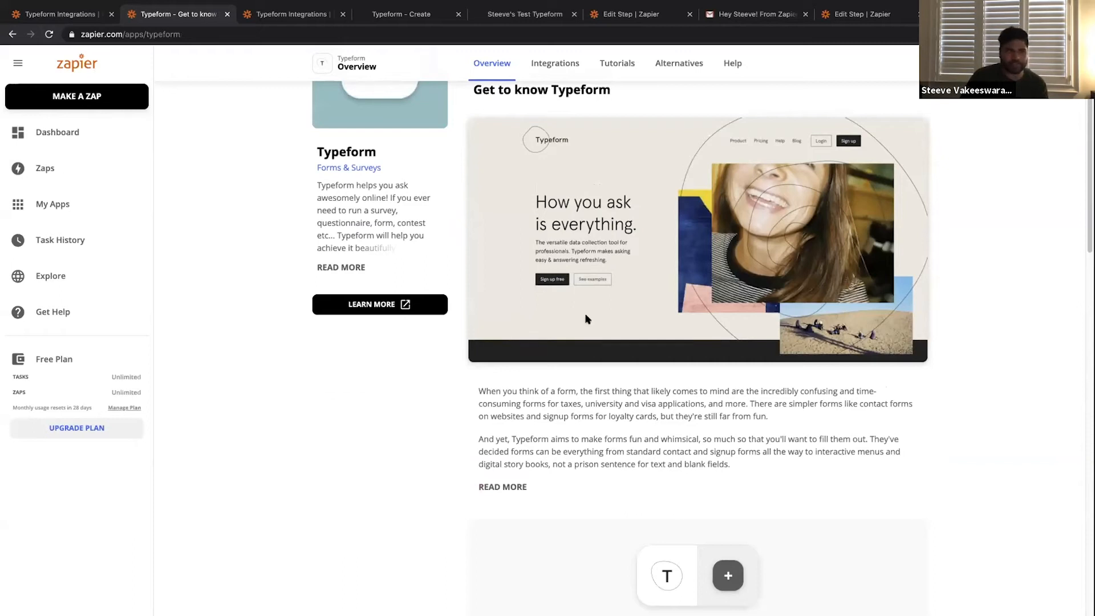
scroll(861, 336, "down", 3)
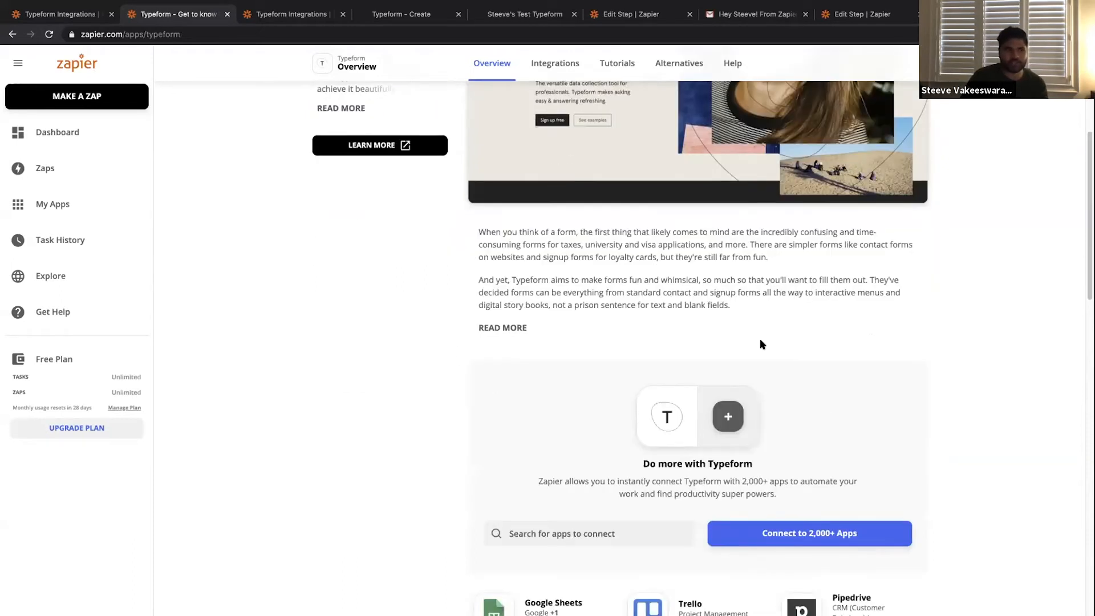
scroll(762, 348, "down", 4)
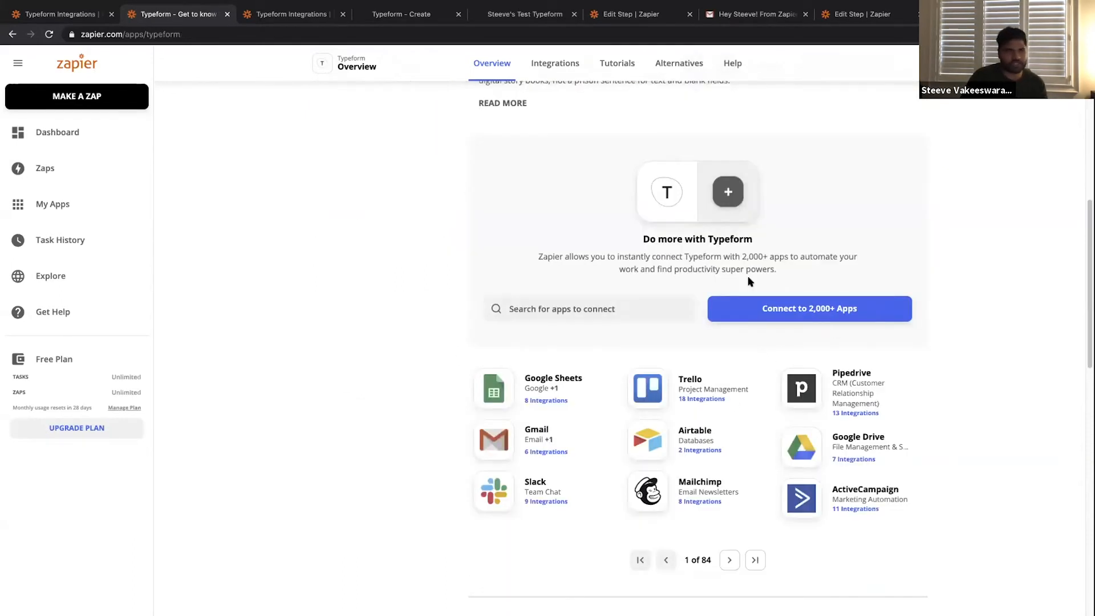
scroll(683, 236, "up", 9)
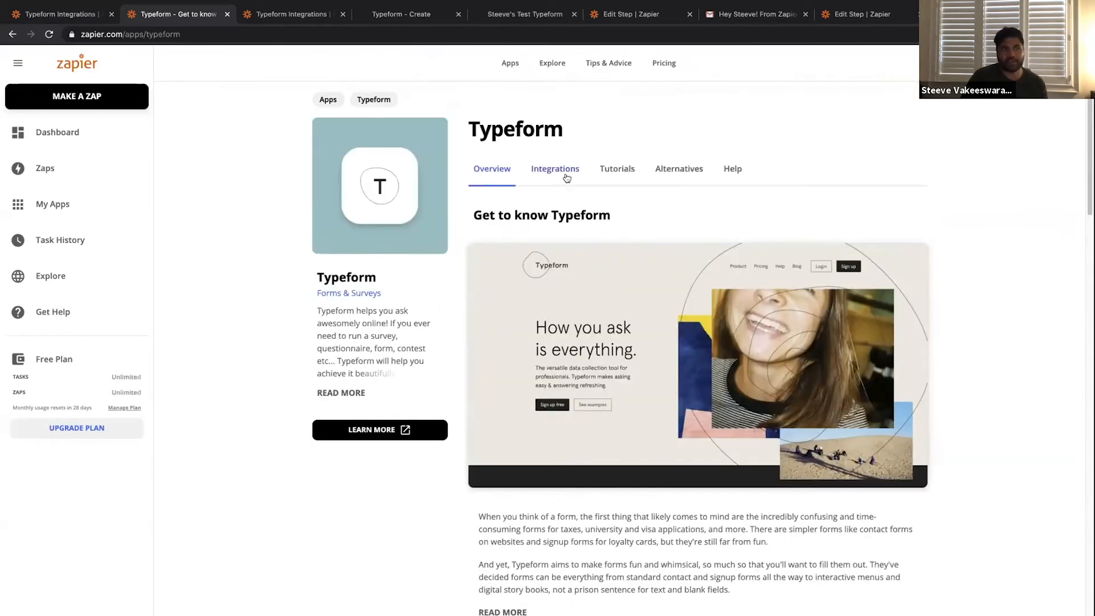
- Review Typeform's Integrations page, covering the connectable apps, Zap templates, integration details and supported triggers
left_click(564, 175)
scroll(655, 352, "down", 1)
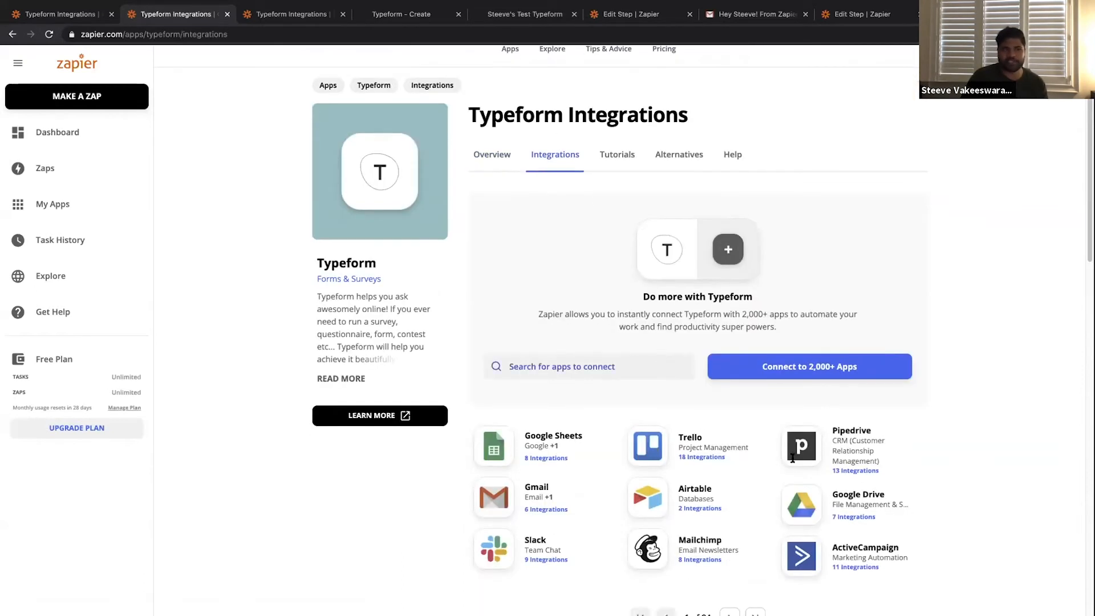
scroll(888, 449, "down", 1)
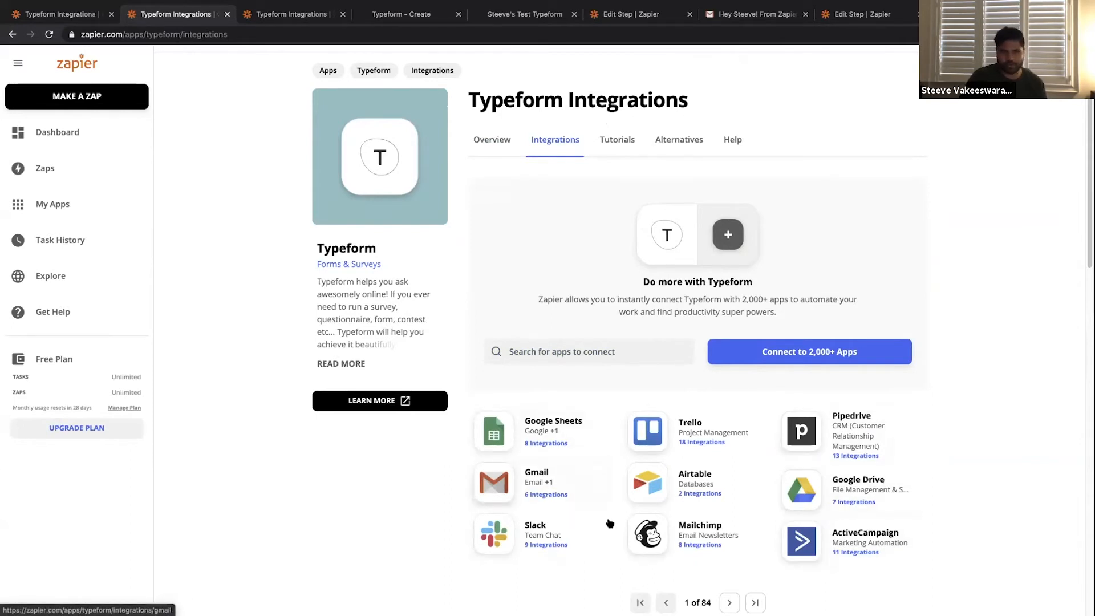
scroll(687, 515, "down", 1)
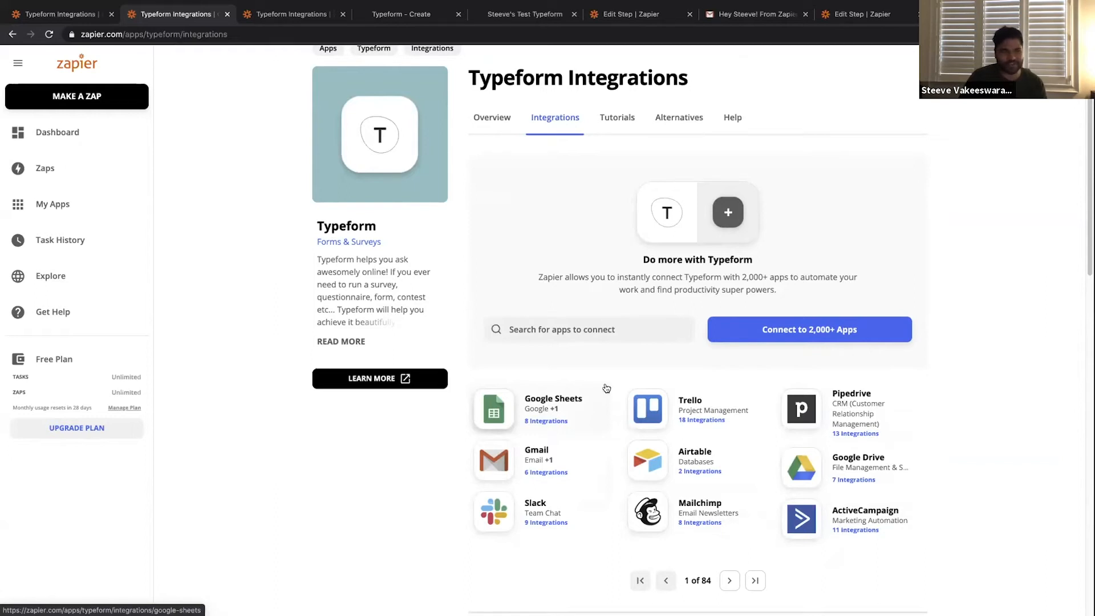
scroll(598, 369, "down", 4)
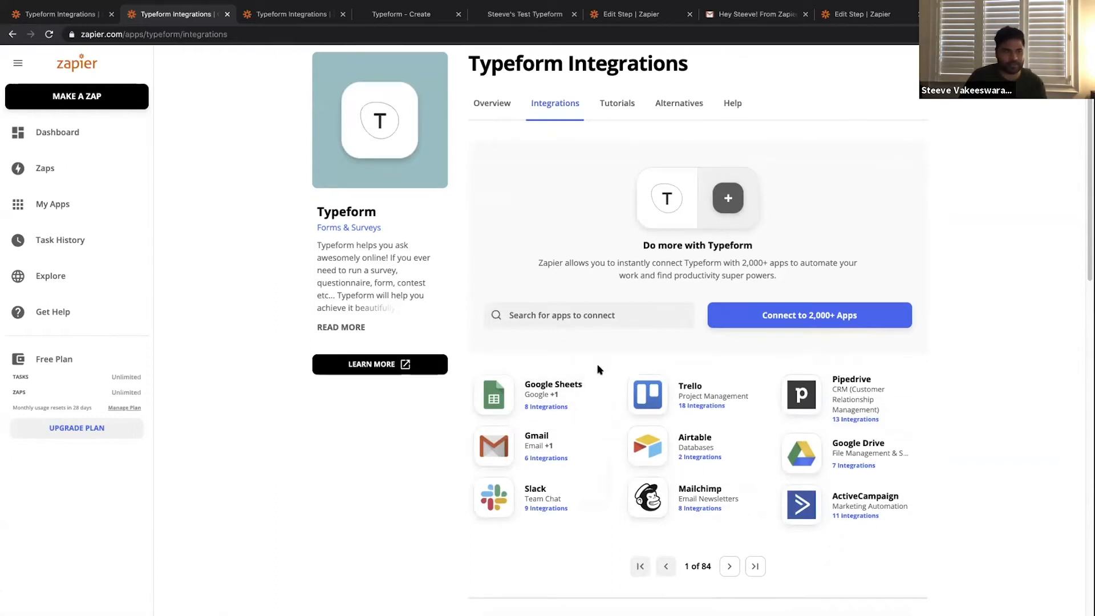
scroll(598, 369, "down", 3)
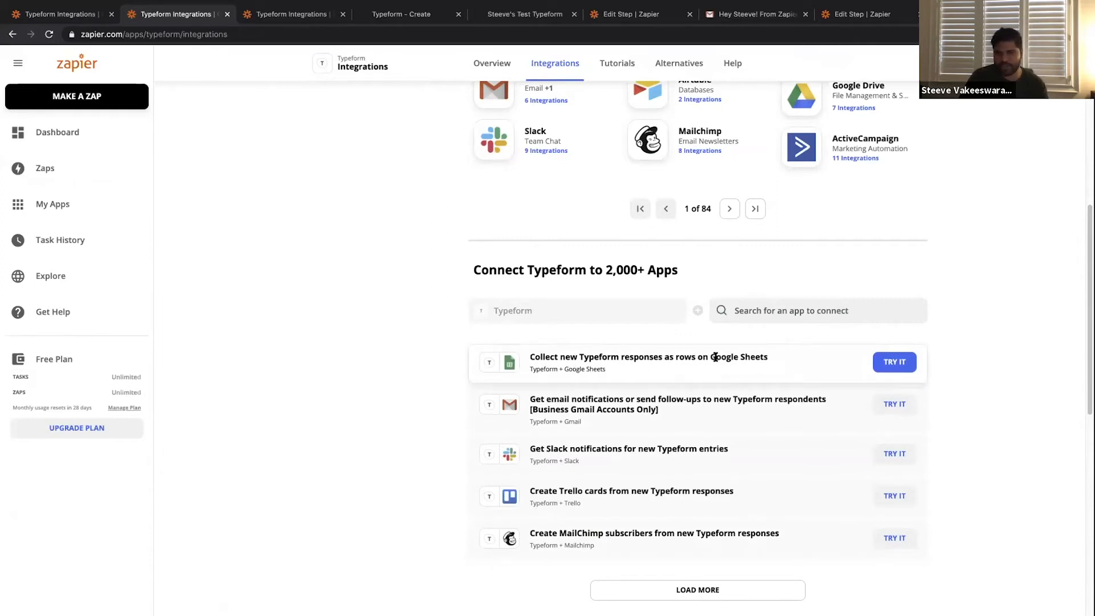
scroll(661, 399, "down", 1)
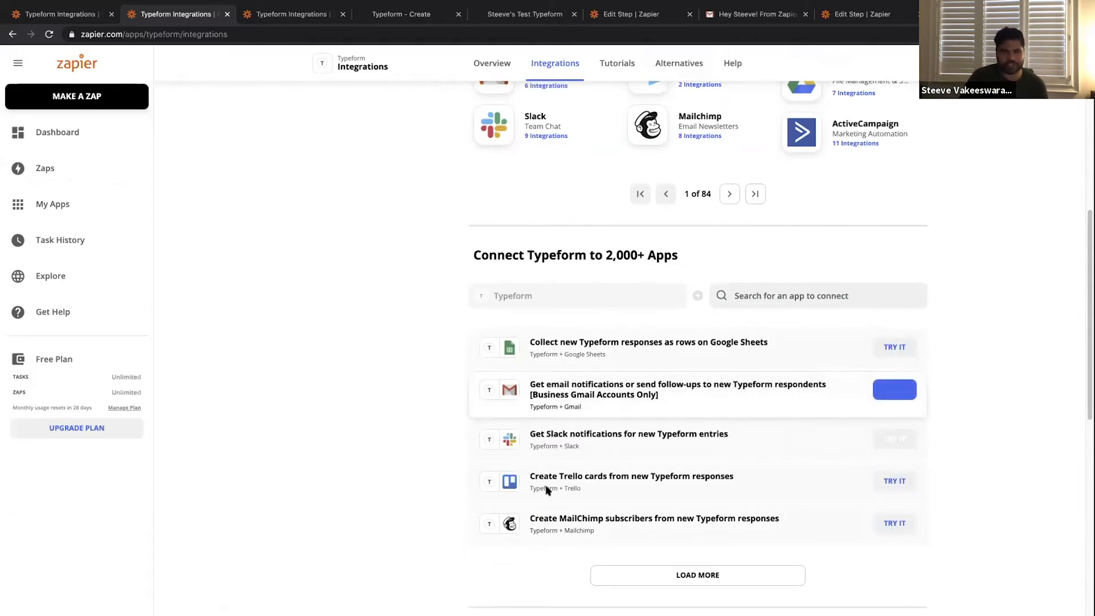
scroll(655, 428, "down", 2)
scroll(653, 431, "down", 7)
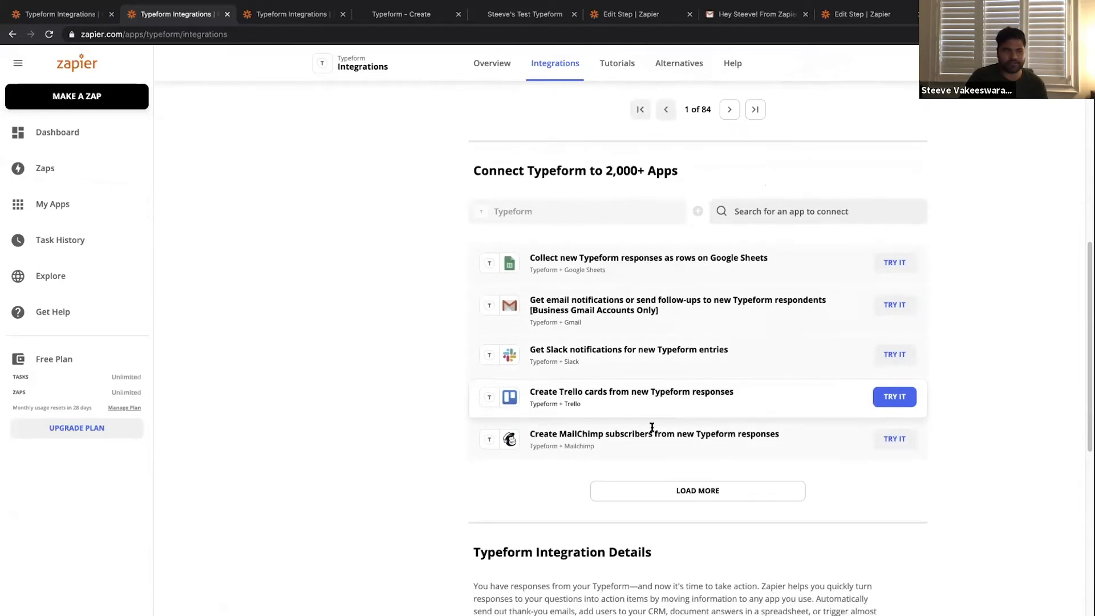
scroll(646, 429, "down", 8)
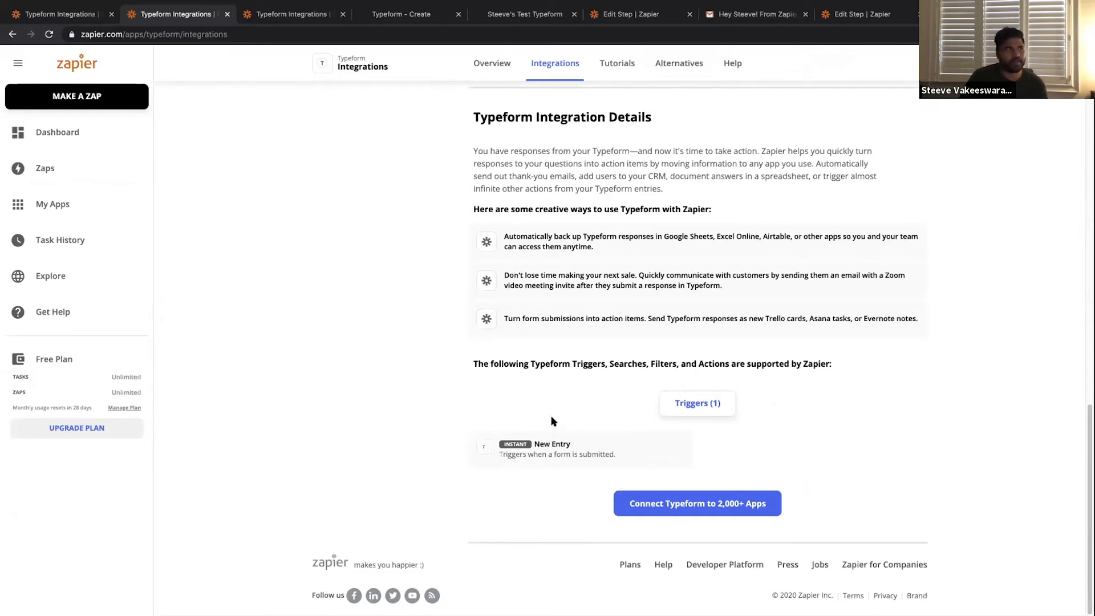
scroll(551, 421, "up", 15)
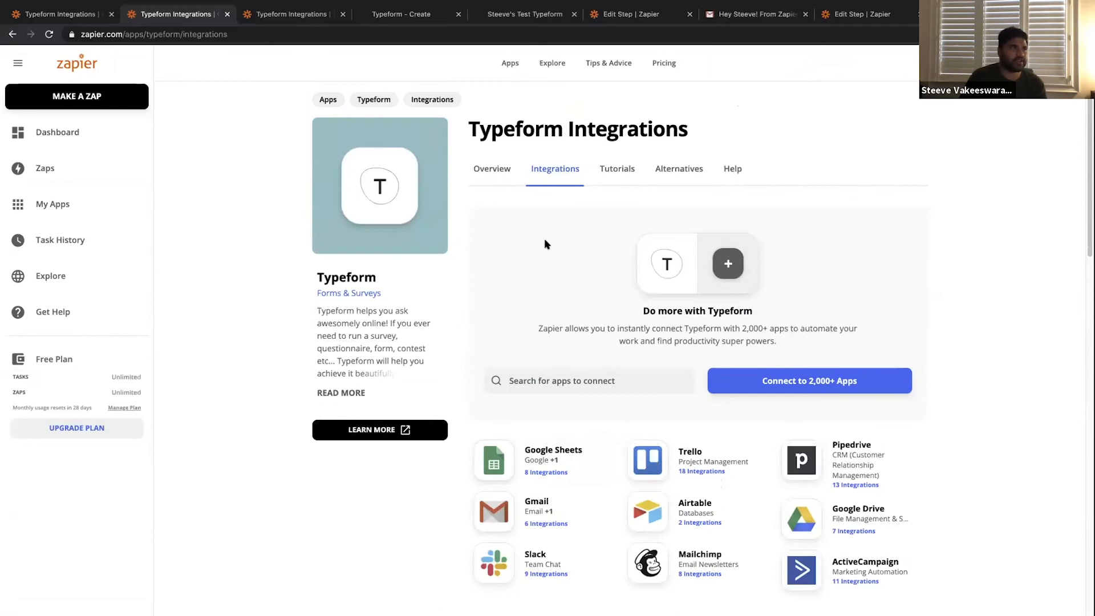
- Switch to the live test Typeform and begin a response, choosing Website Production as the help needed and Landing Page as the website type
left_click(399, 20)
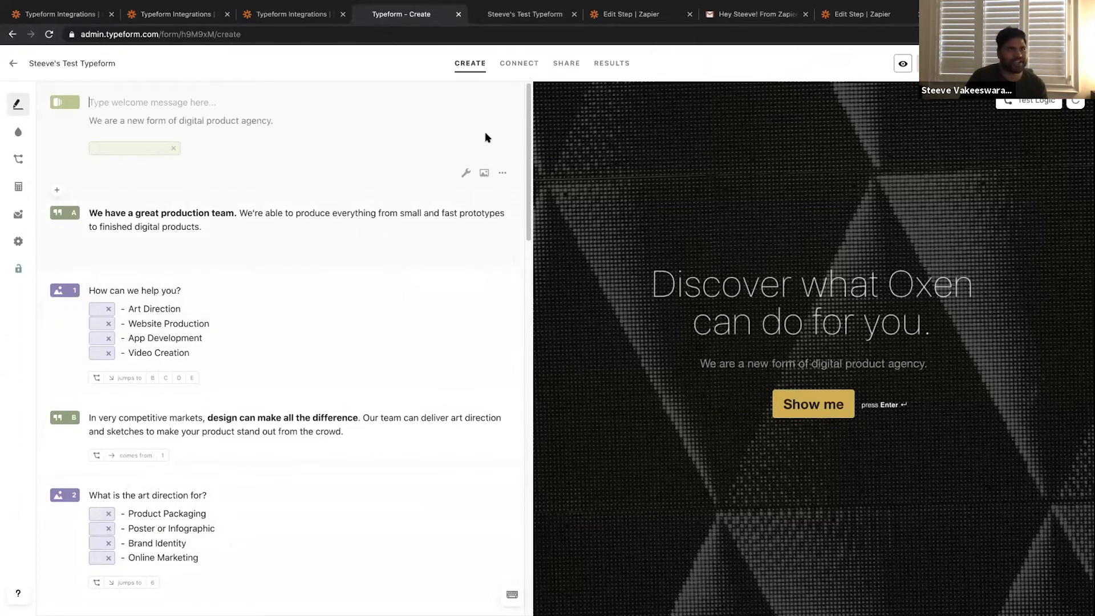
left_click(494, 13)
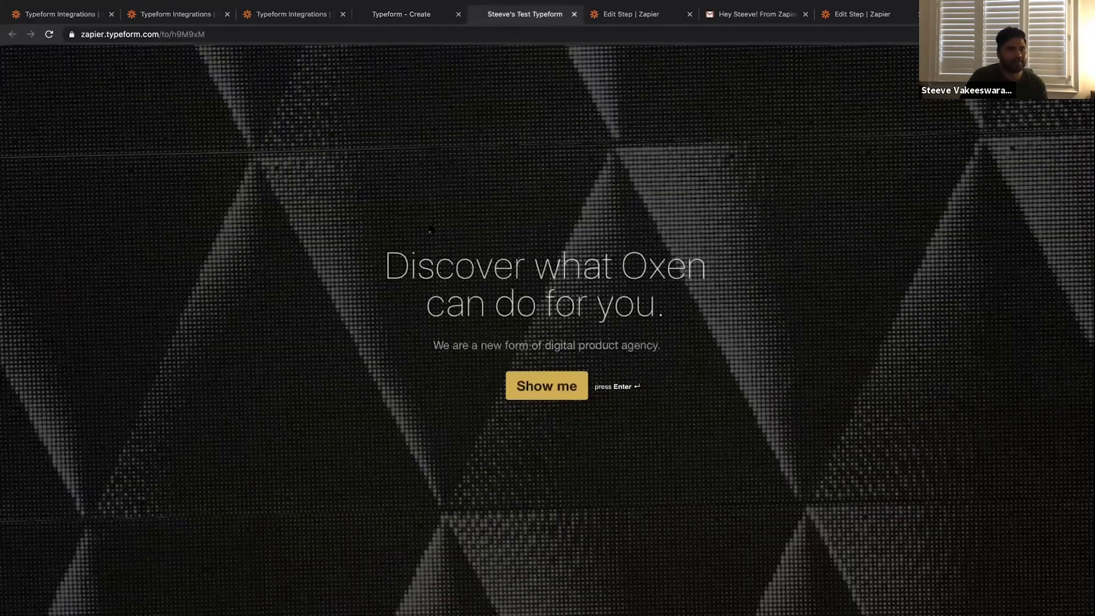
left_click(556, 386)
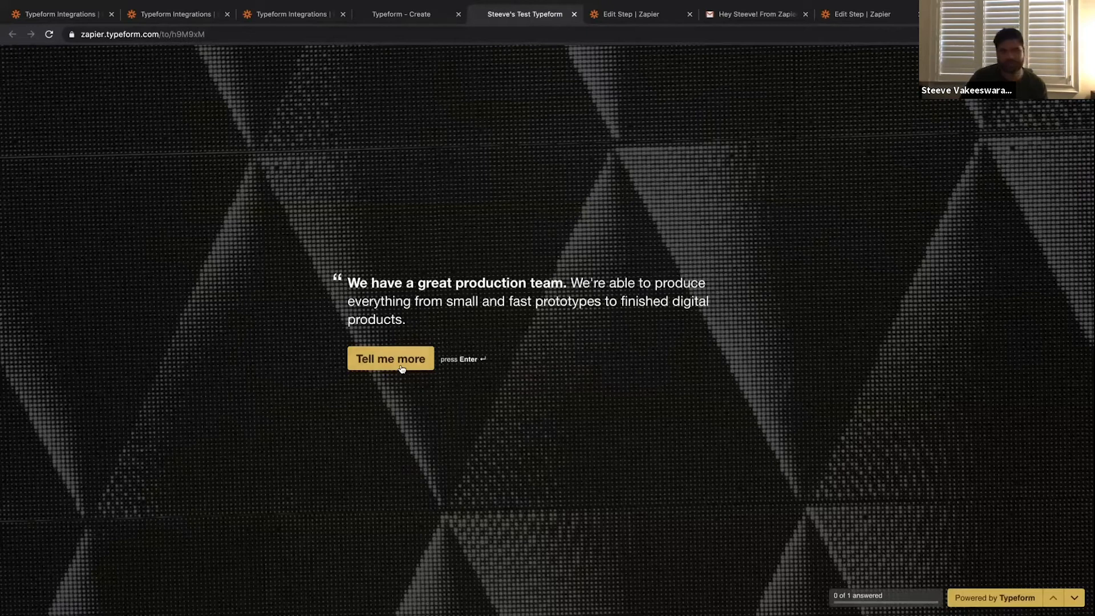
left_click(401, 368)
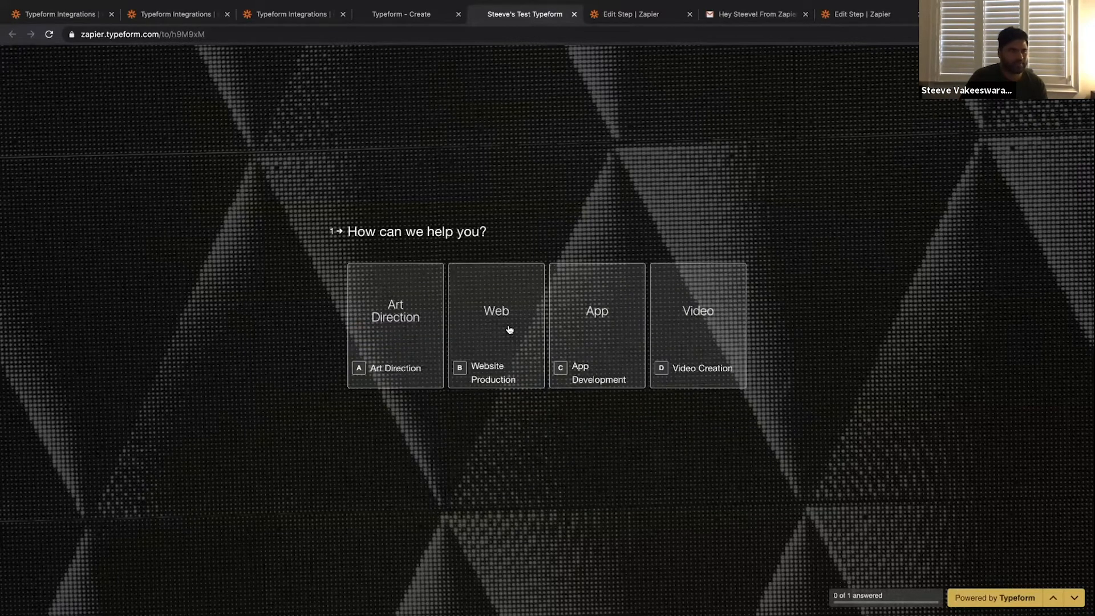
left_click(503, 308)
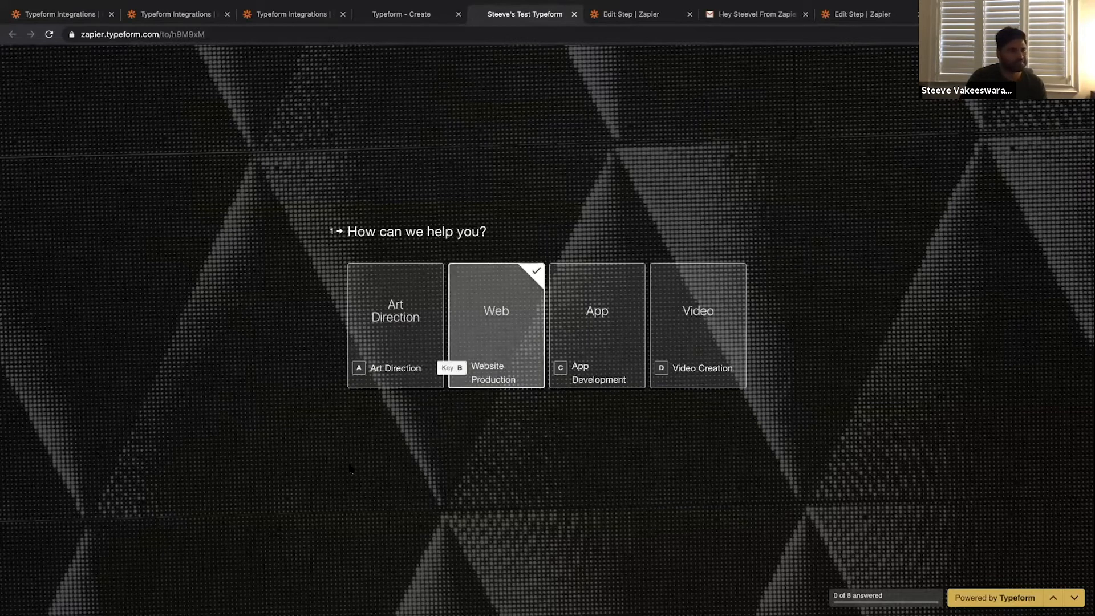
left_click(378, 365)
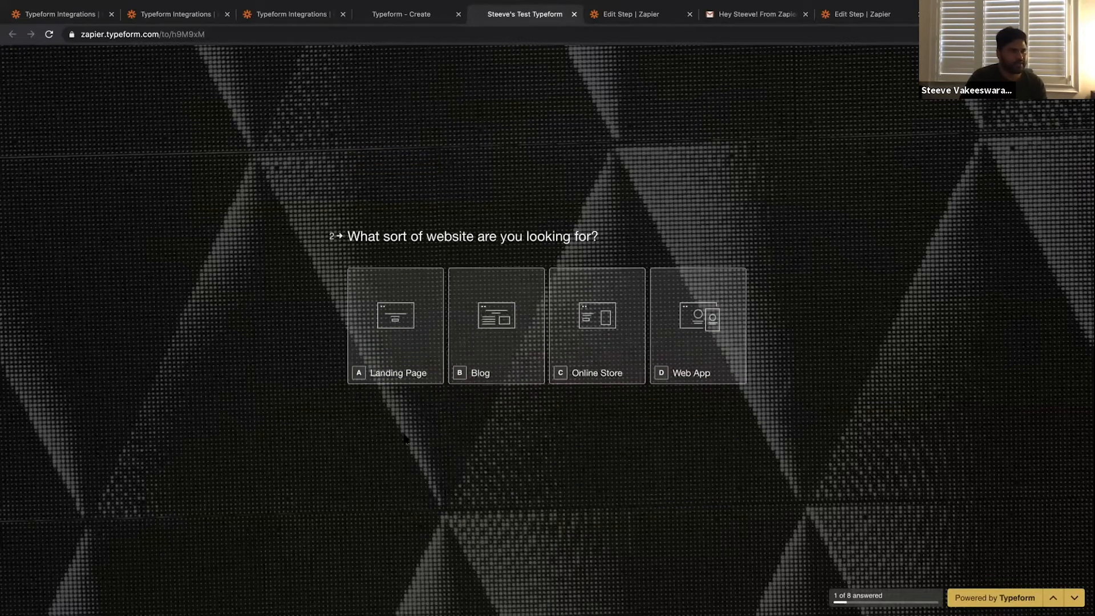
left_click(409, 308)
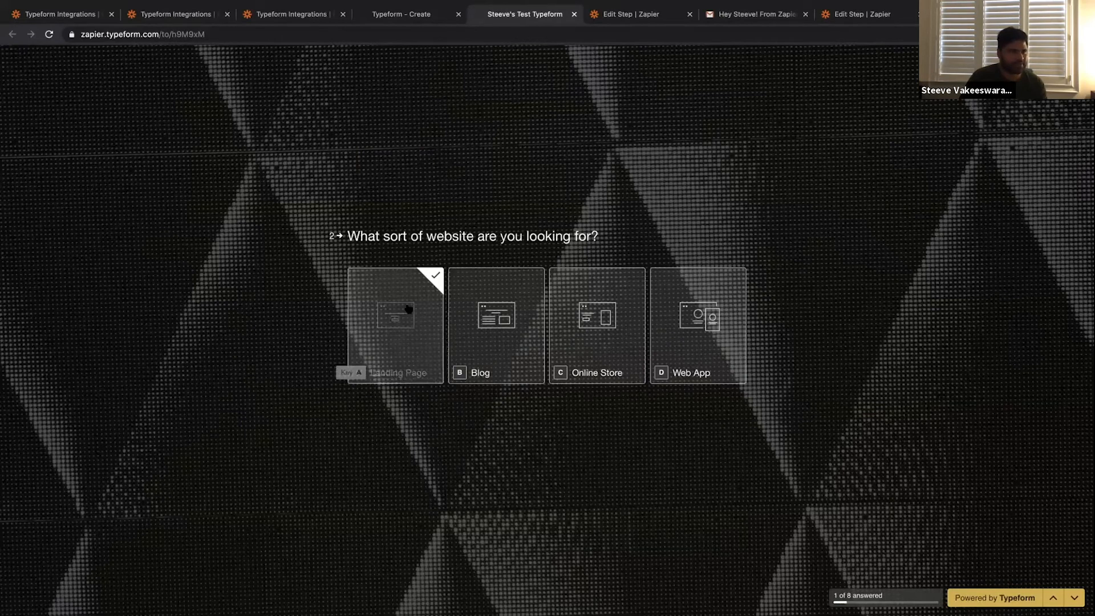
left_click(388, 351)
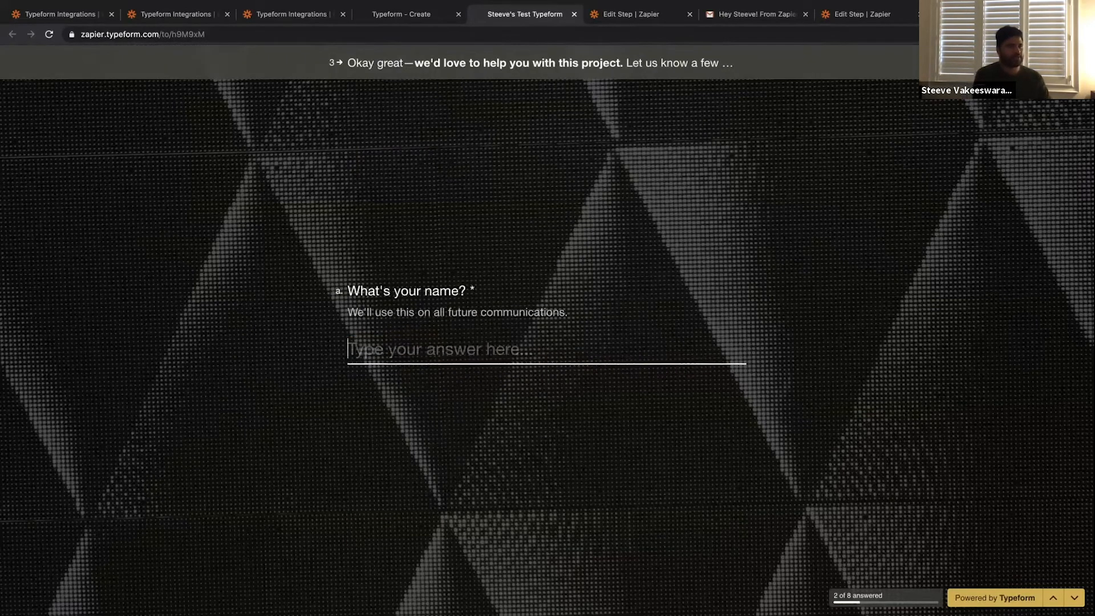
- Enter the respondent's name and company name, and rate the project urgency 6 and the budget 5
type("Steeve")
key("Return")
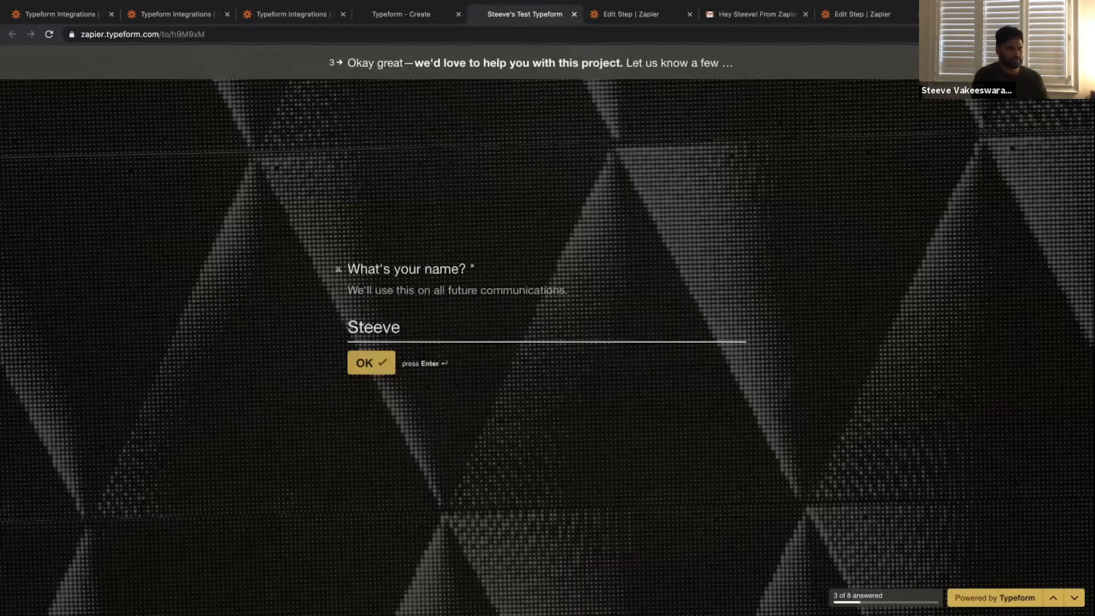
type("Vakeeswaran")
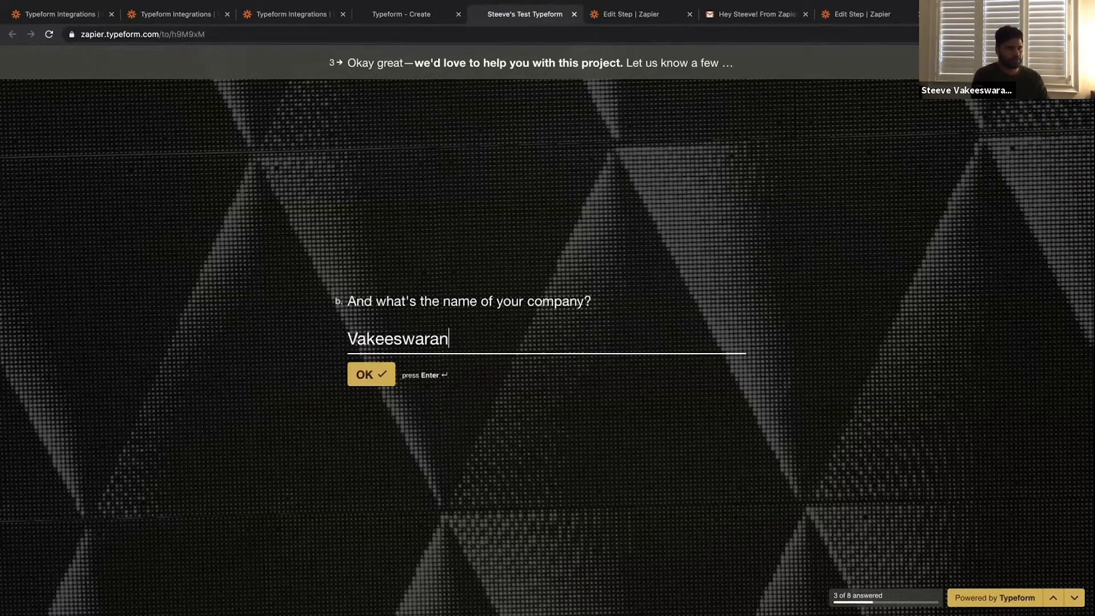
key("Return")
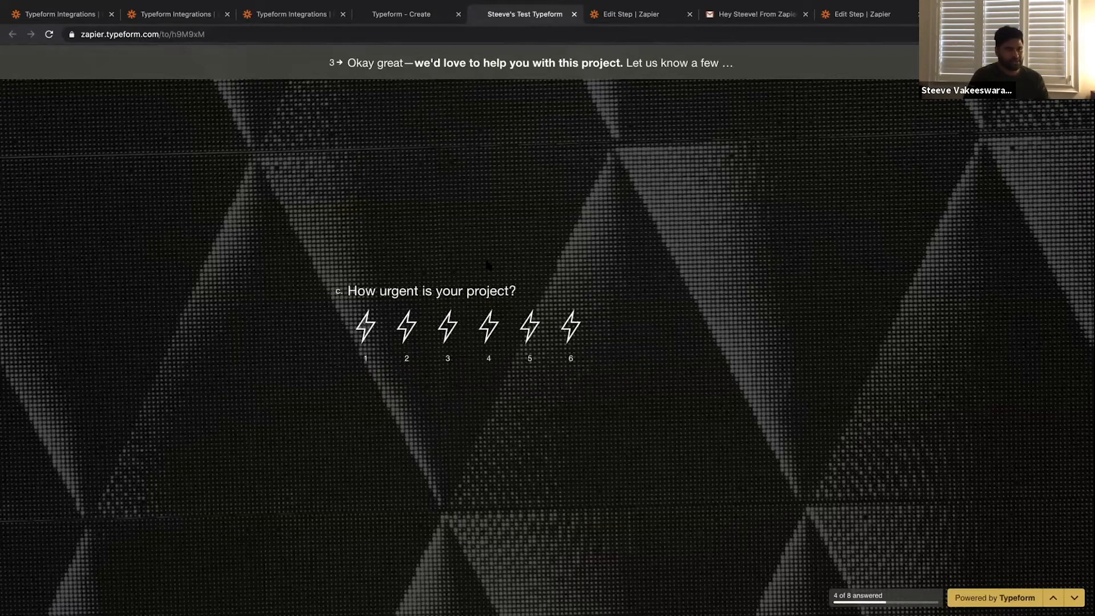
left_click(567, 333)
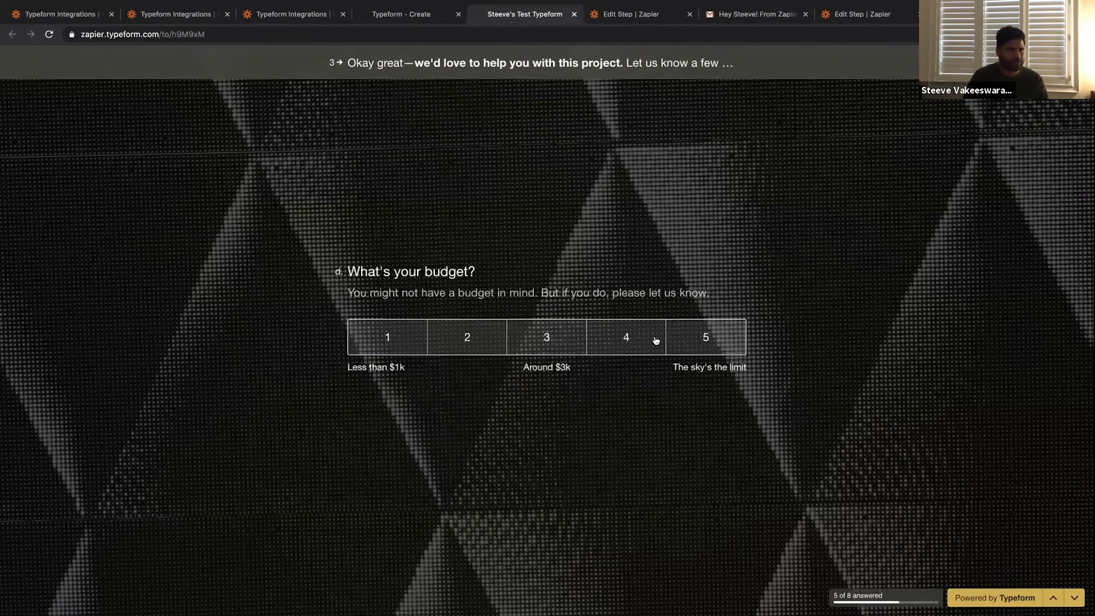
left_click(712, 336)
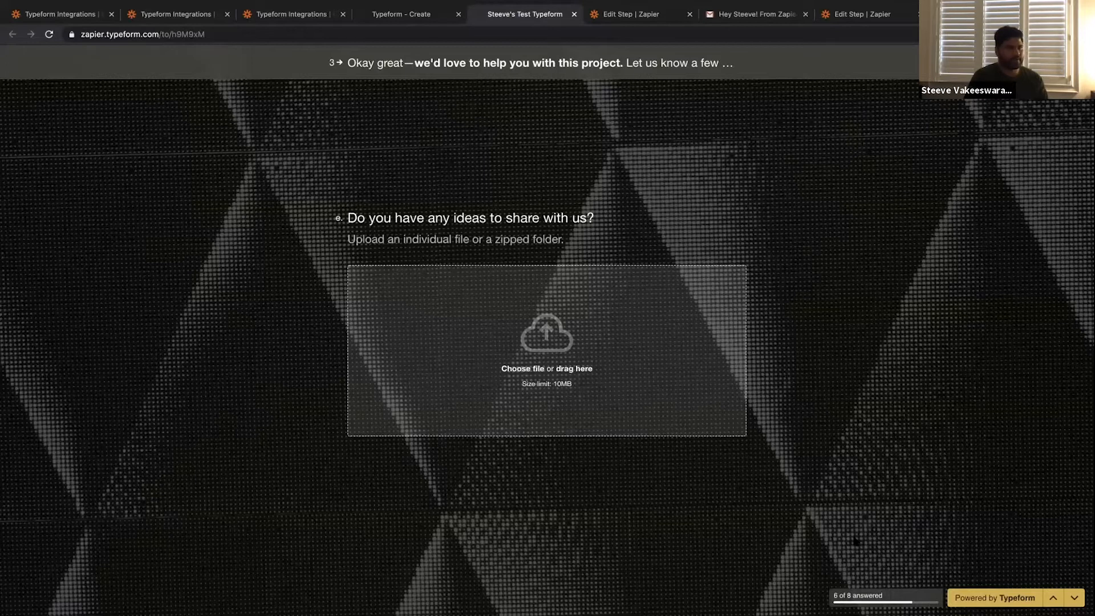
- Skip the file upload question, enter the respondent's email address and submit the form
scroll(547, 350, "down", 2)
type("zape")
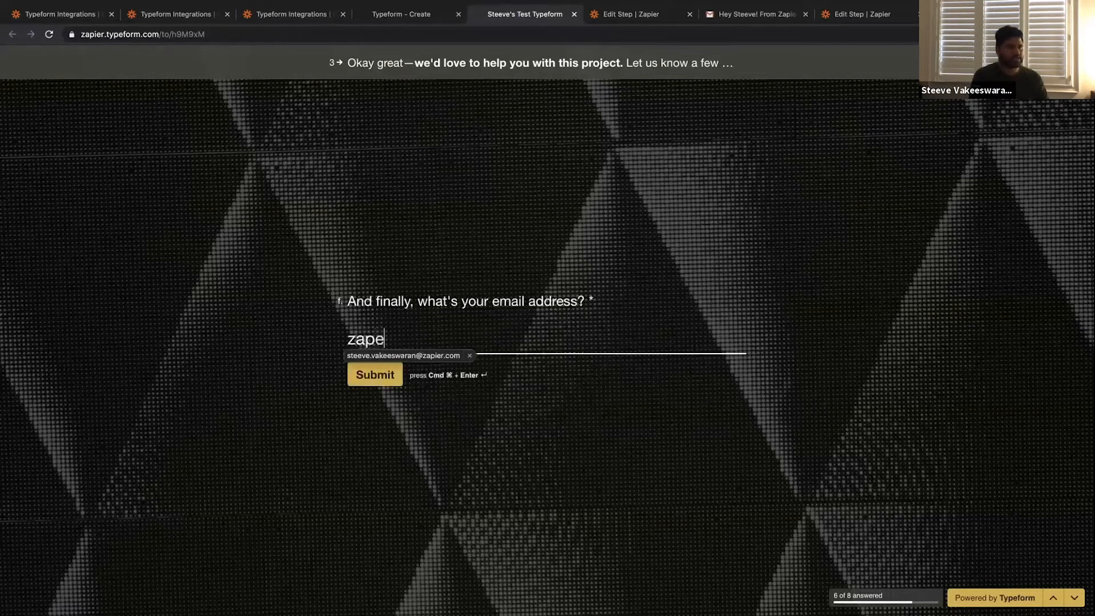
key("Down")
key("Return")
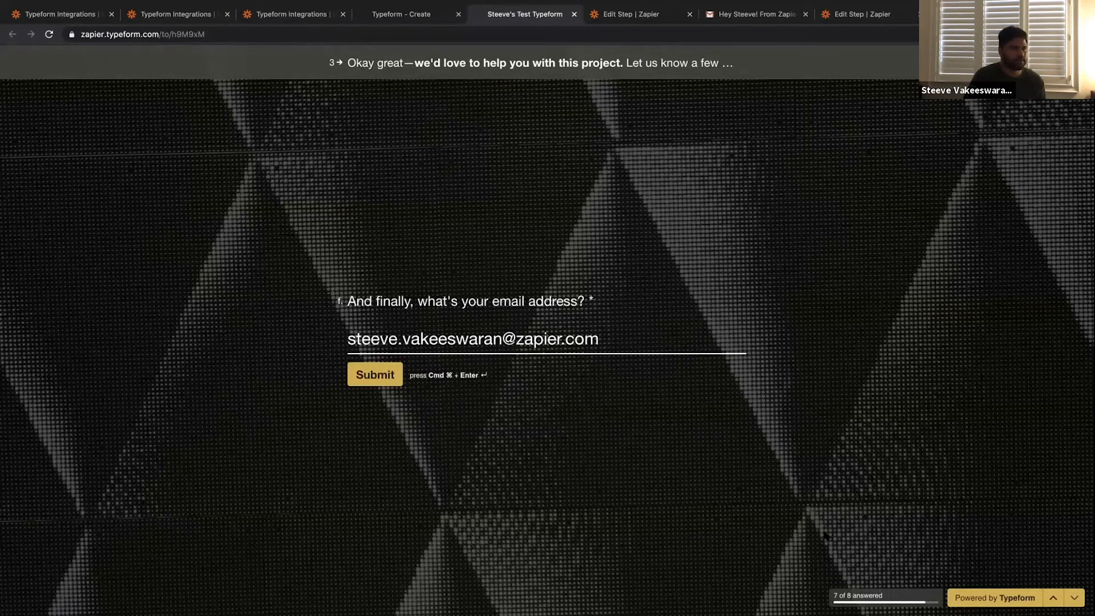
left_click(376, 374)
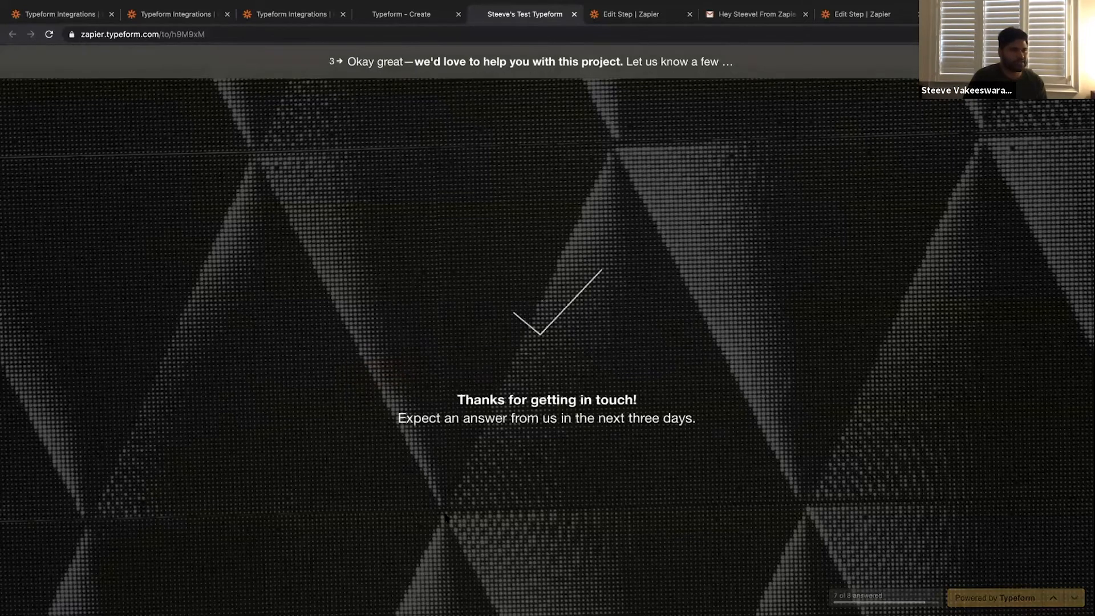
- Check the test form's results insights in the Typeform editor and return to its Create view
left_click(416, 14)
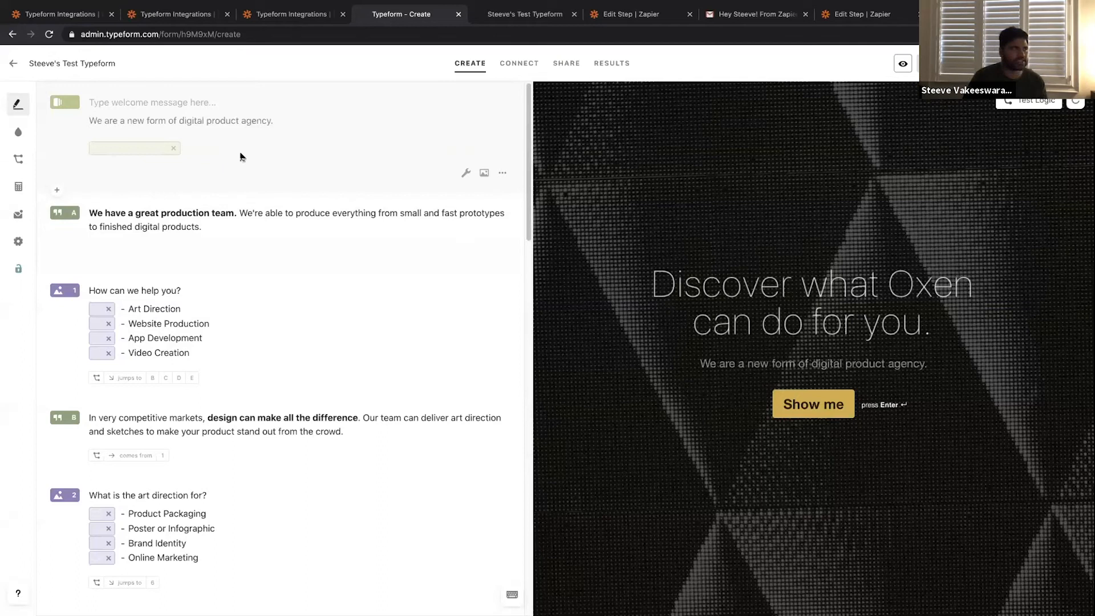
left_click(606, 63)
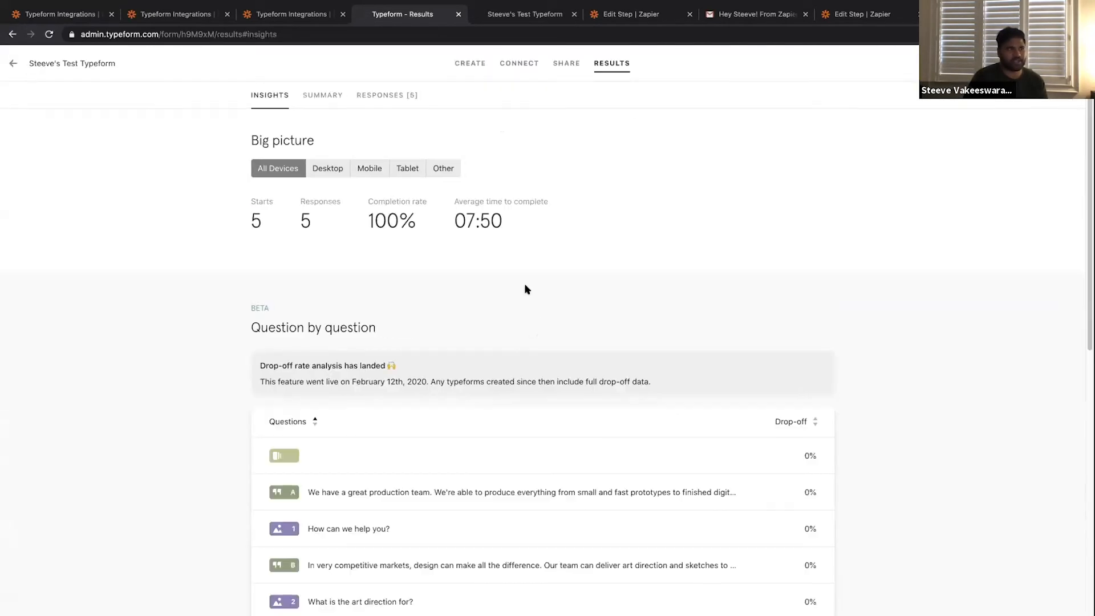
left_click(473, 73)
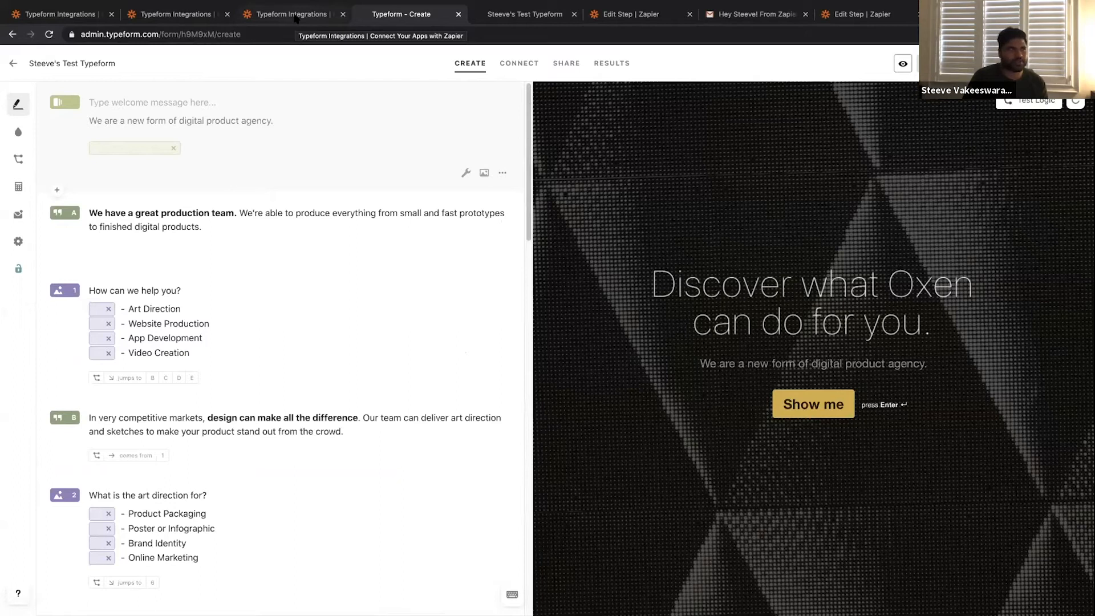
- Search Zapier's Typeform integrations for gmail and open the Typeform + Gmail integrations page
left_click(295, 19)
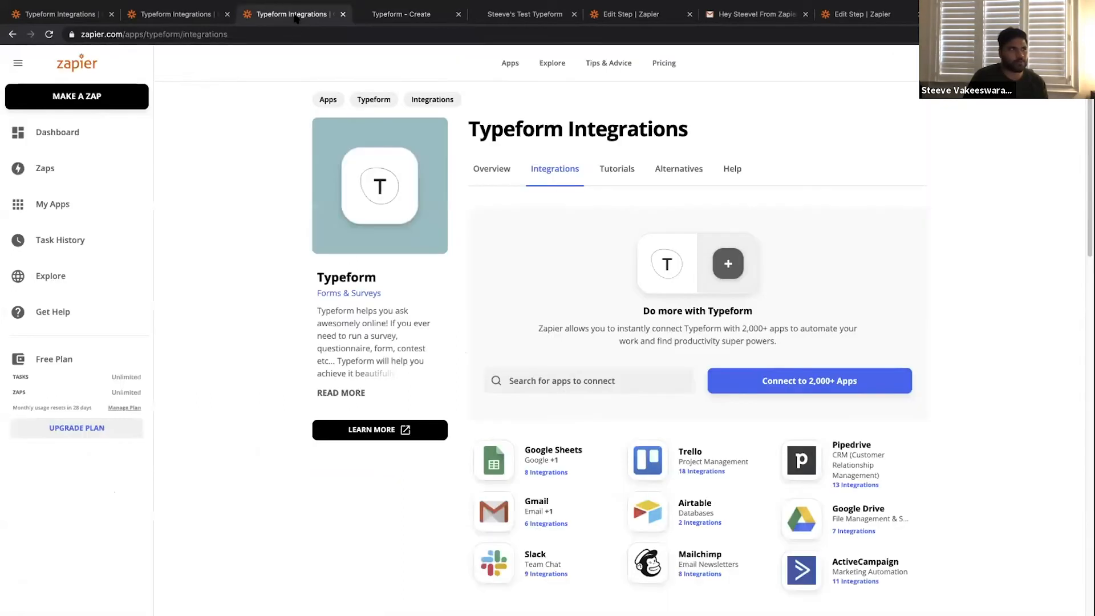
left_click(556, 386)
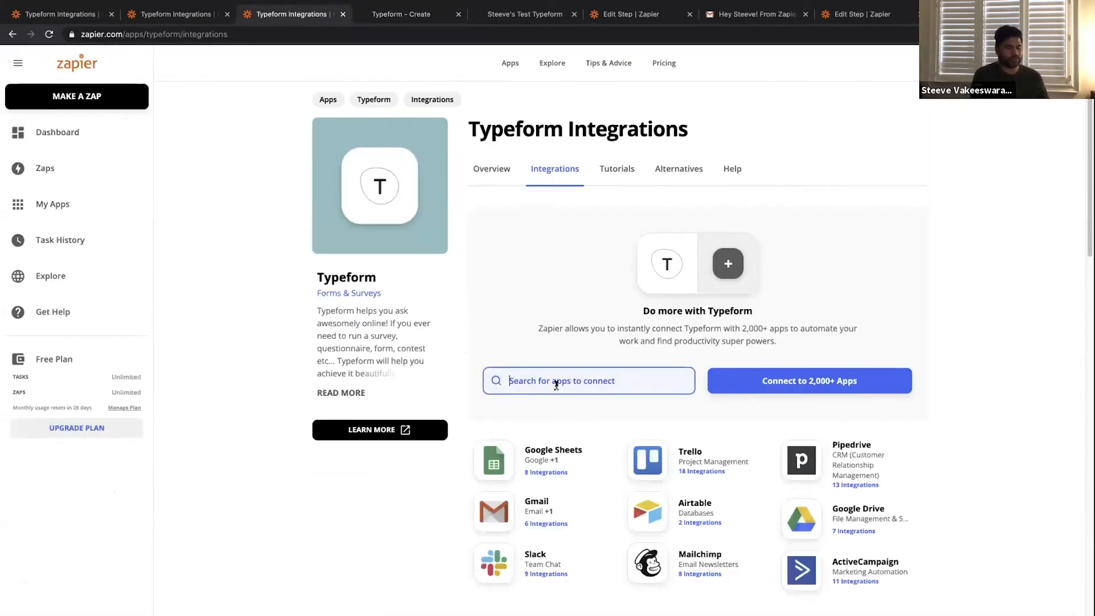
type("gmail")
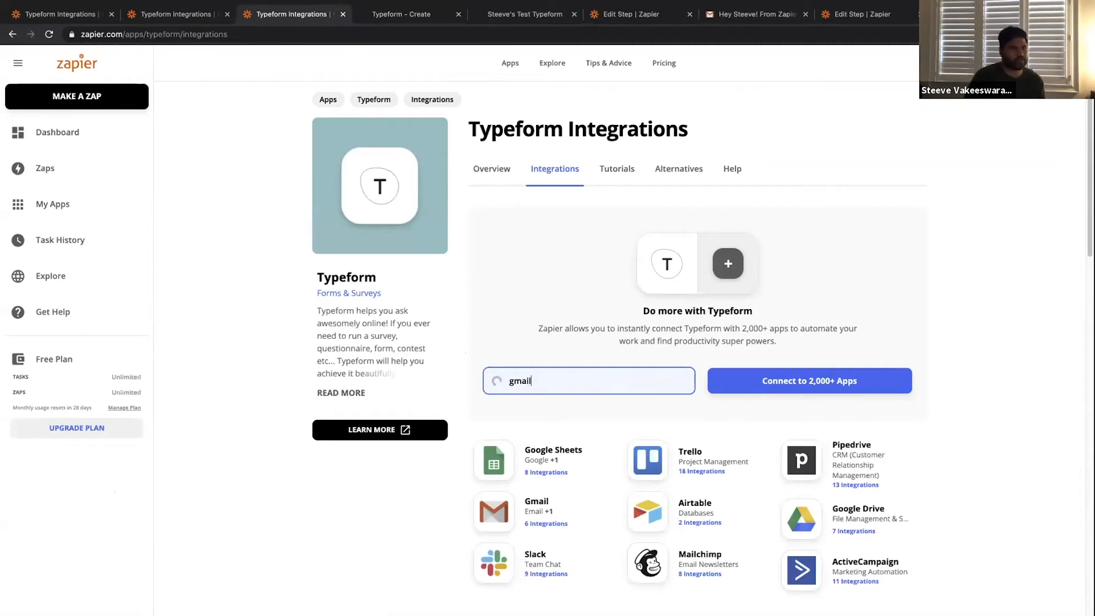
left_click(552, 414)
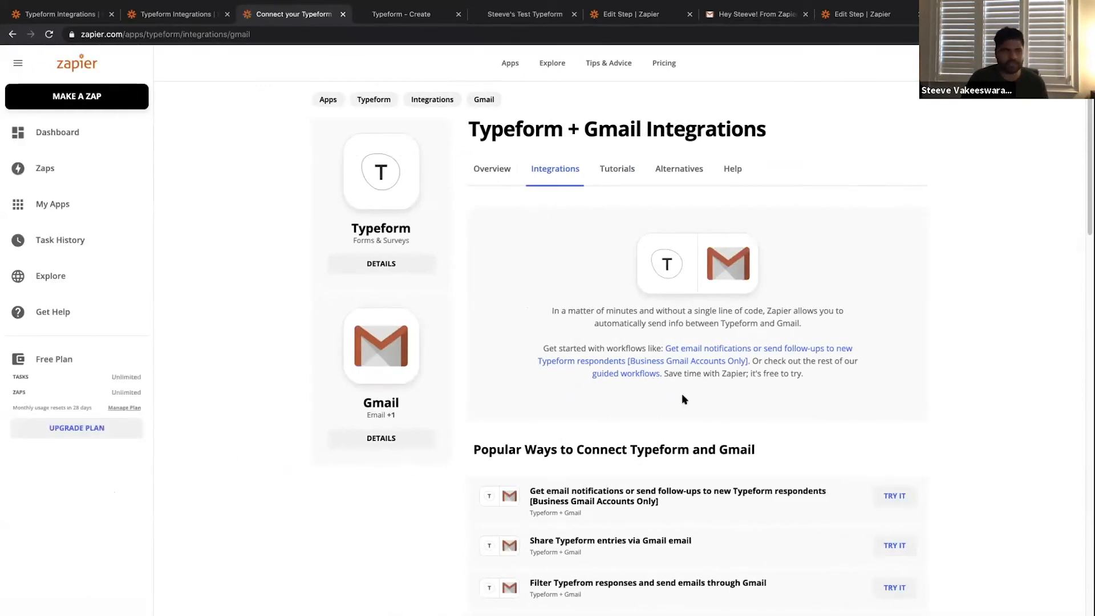
- Browse the popular Typeform and Gmail workflows and try the one for email notifications or follow-ups to new Typeform respondents
scroll(682, 387, "down", 1)
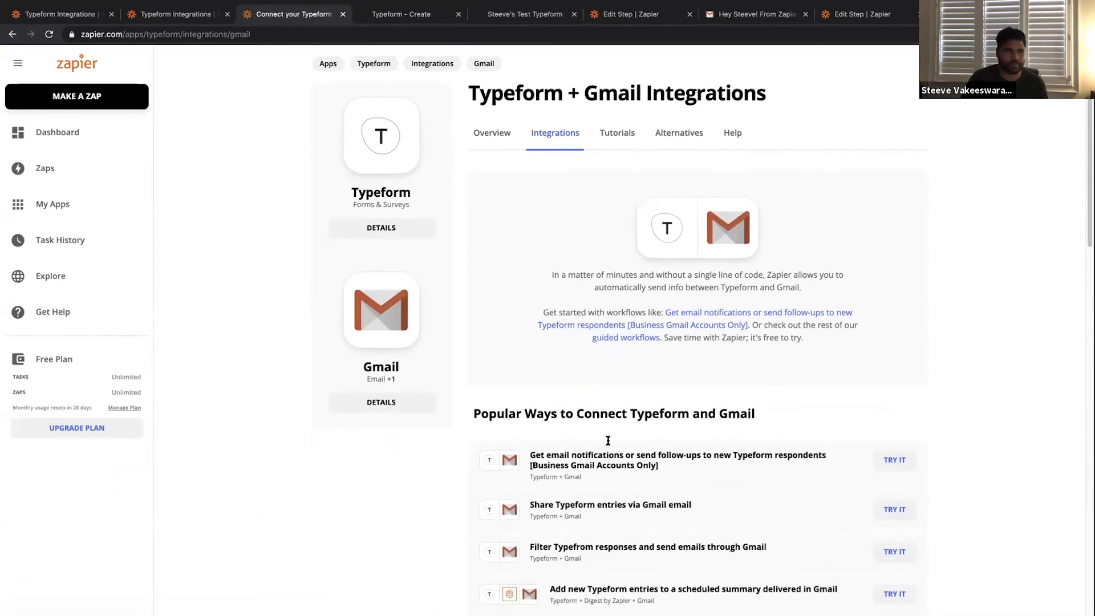
scroll(608, 440, "down", 2)
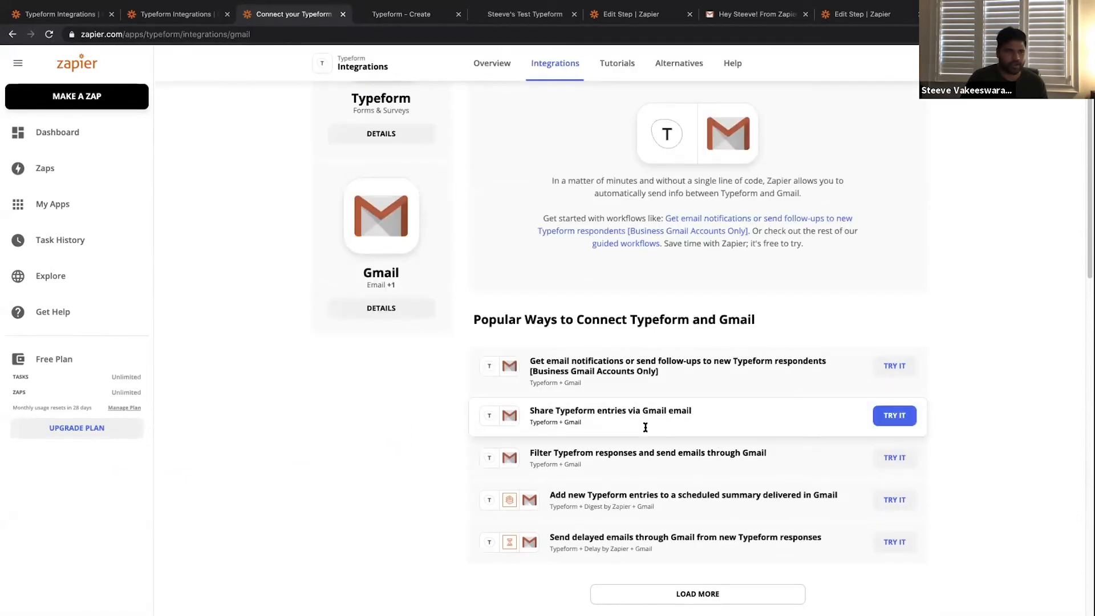
scroll(645, 427, "down", 2)
scroll(696, 425, "up", 1)
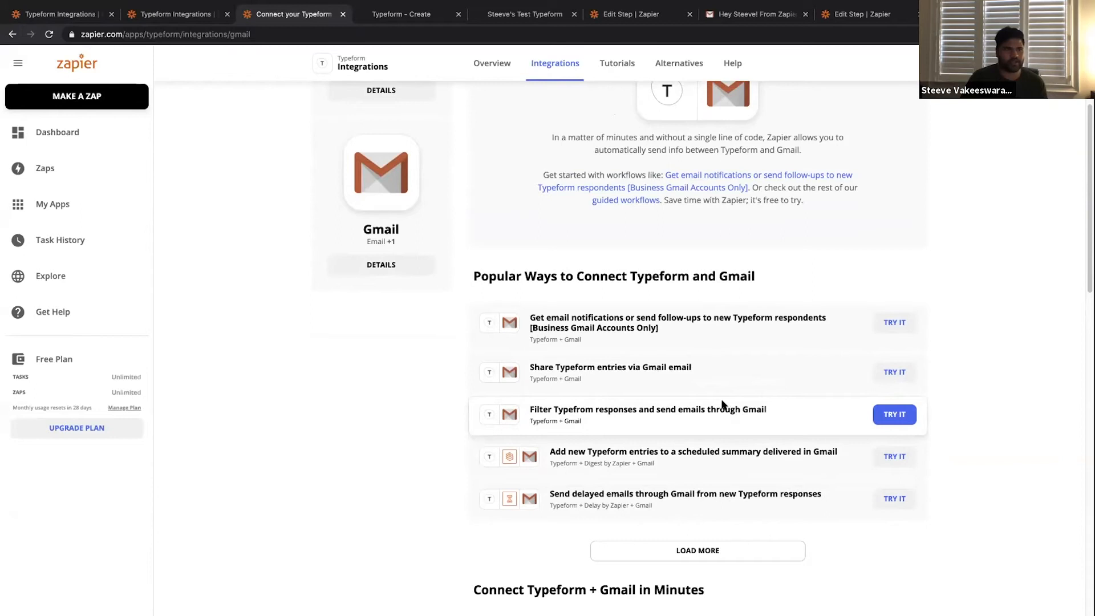
scroll(721, 404, "up", 1)
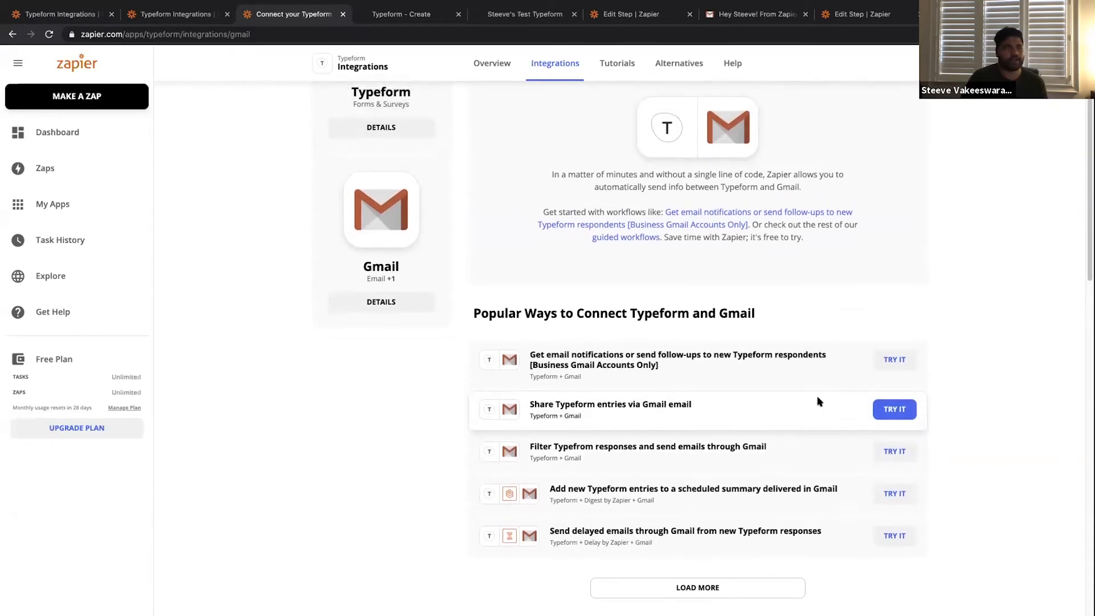
left_click(894, 359)
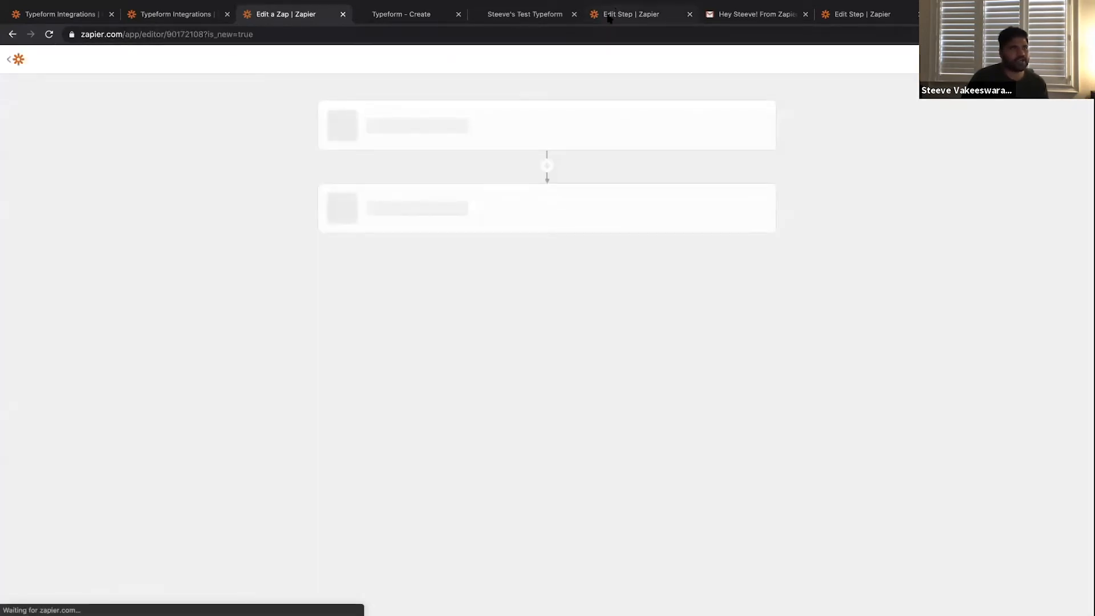
- Switch to the prepared three-step Zap and set its trigger to Typeform with the New Entry event, continuing to the account selection
left_click(609, 16)
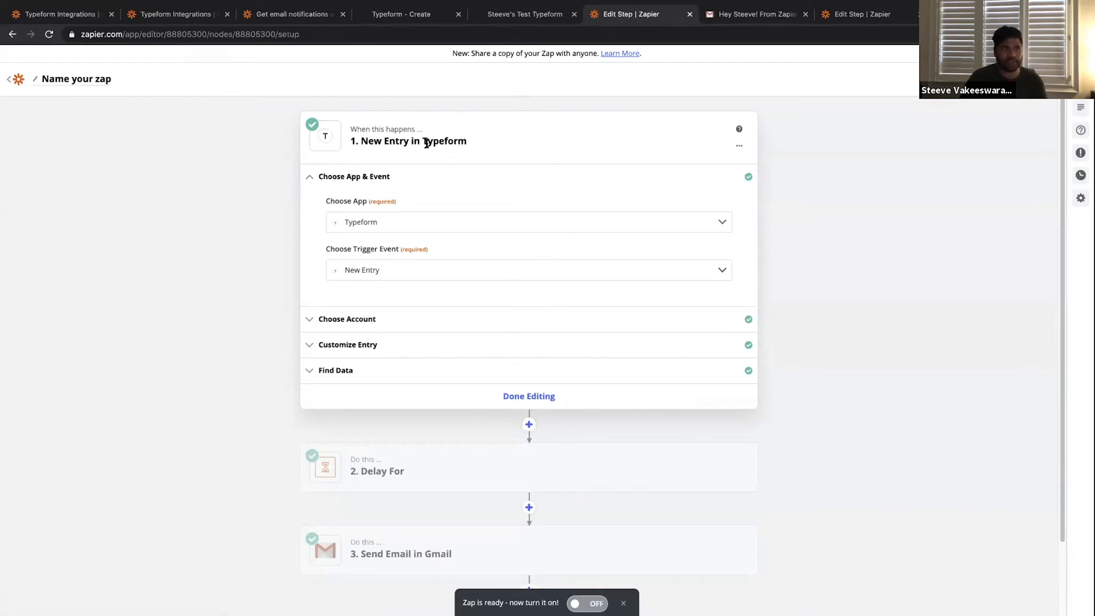
left_click(395, 221)
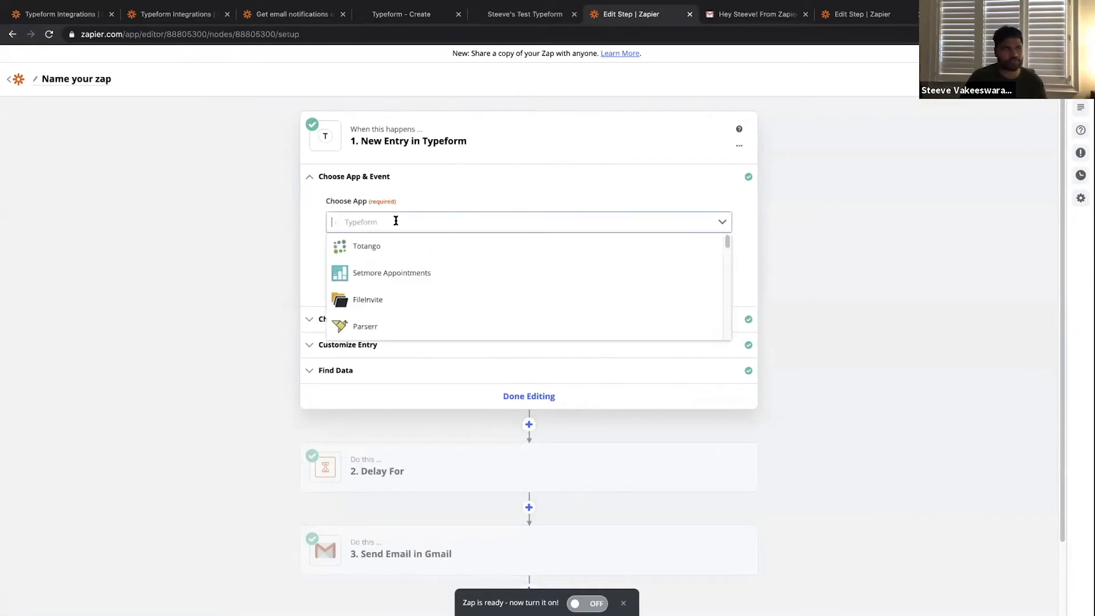
type("typeform")
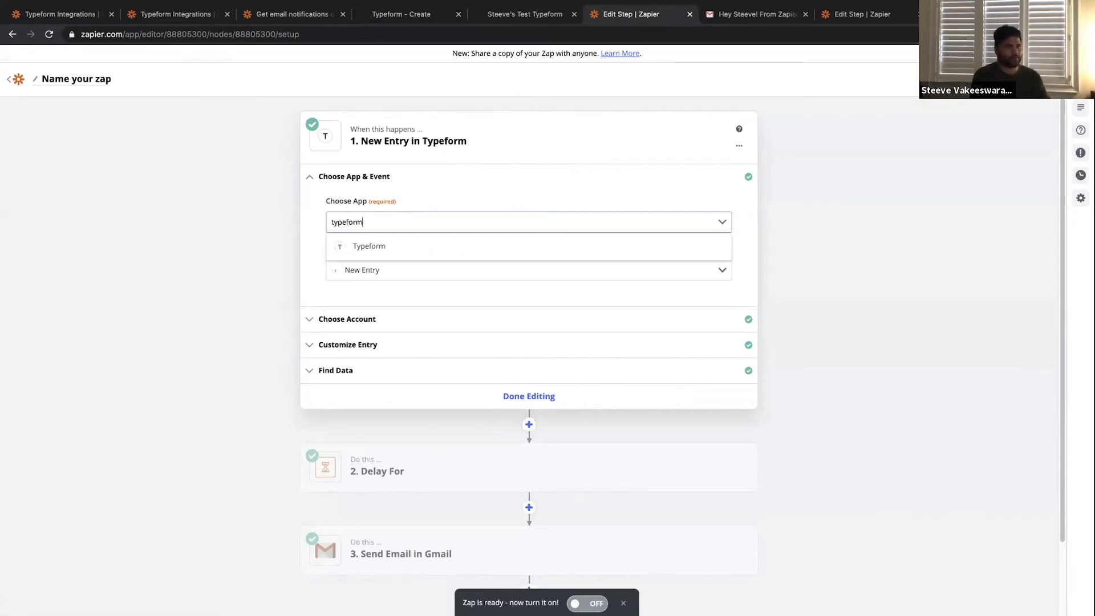
left_click(399, 246)
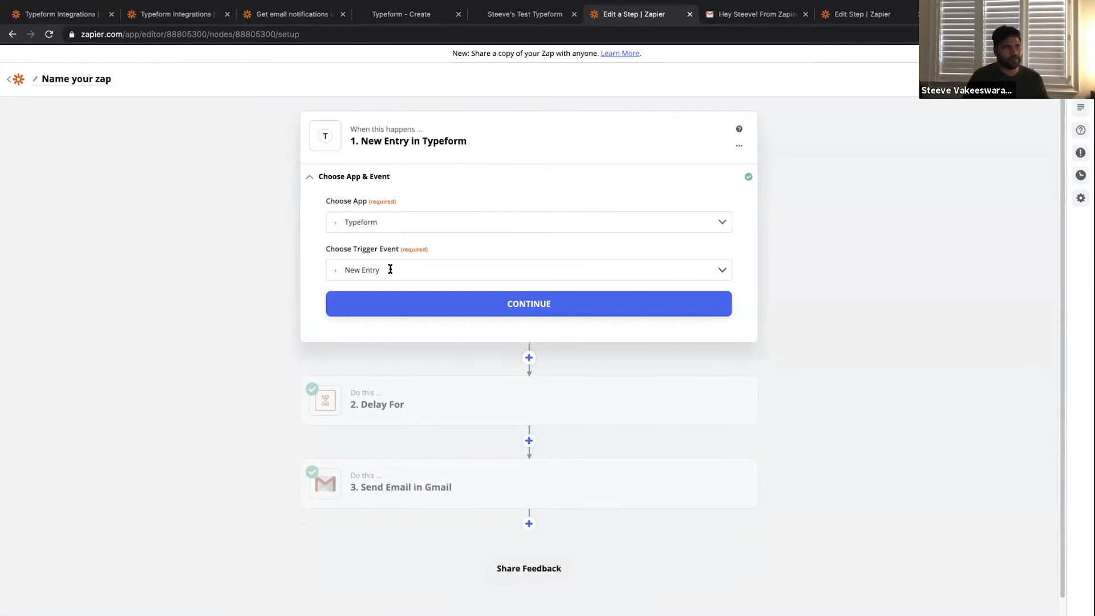
left_click(390, 269)
left_click(386, 301)
left_click(402, 307)
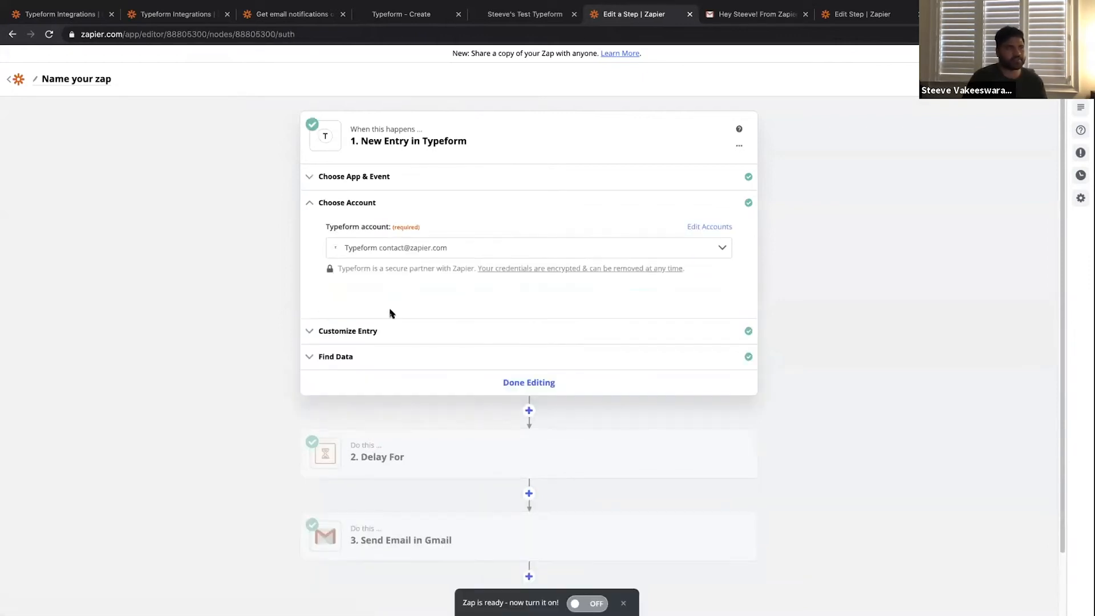
- Check the trigger's available Typeform accounts, search the forms by the owner's first name and select the test Typeform
left_click(429, 245)
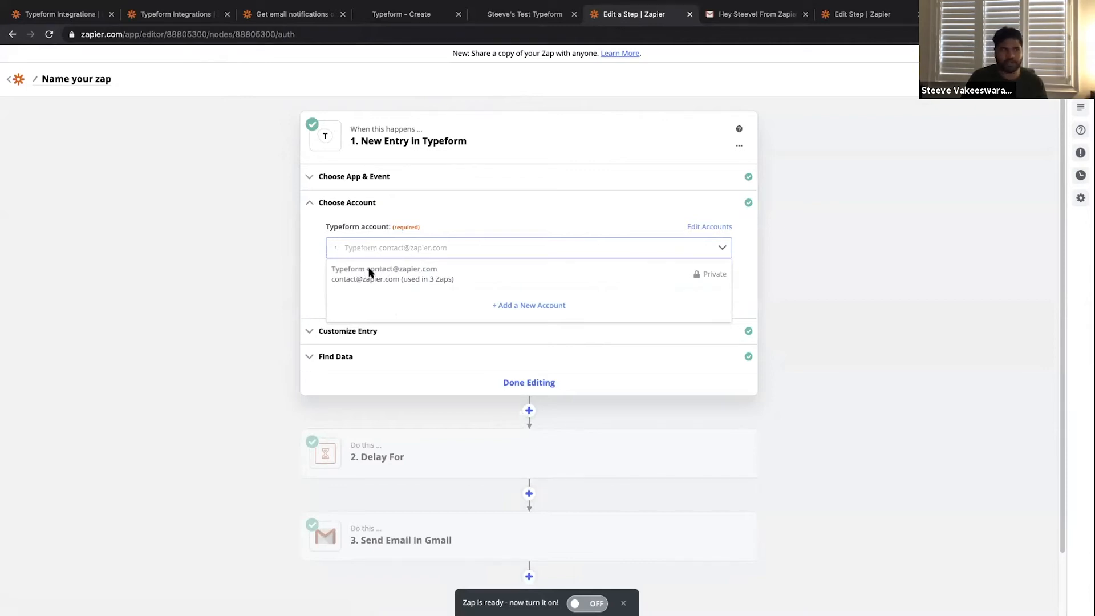
left_click(302, 274)
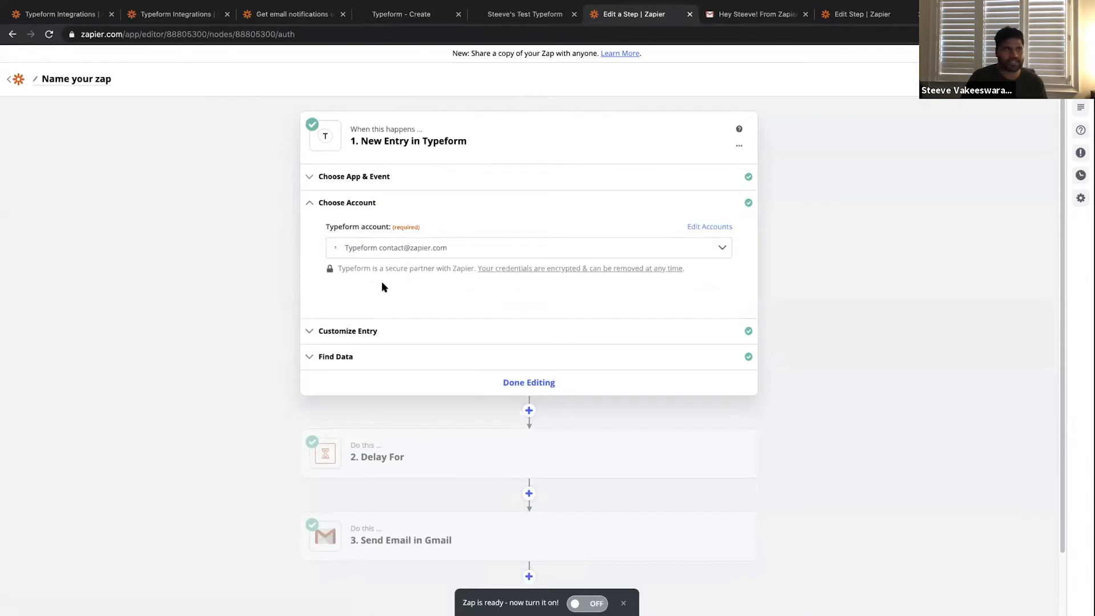
left_click(414, 332)
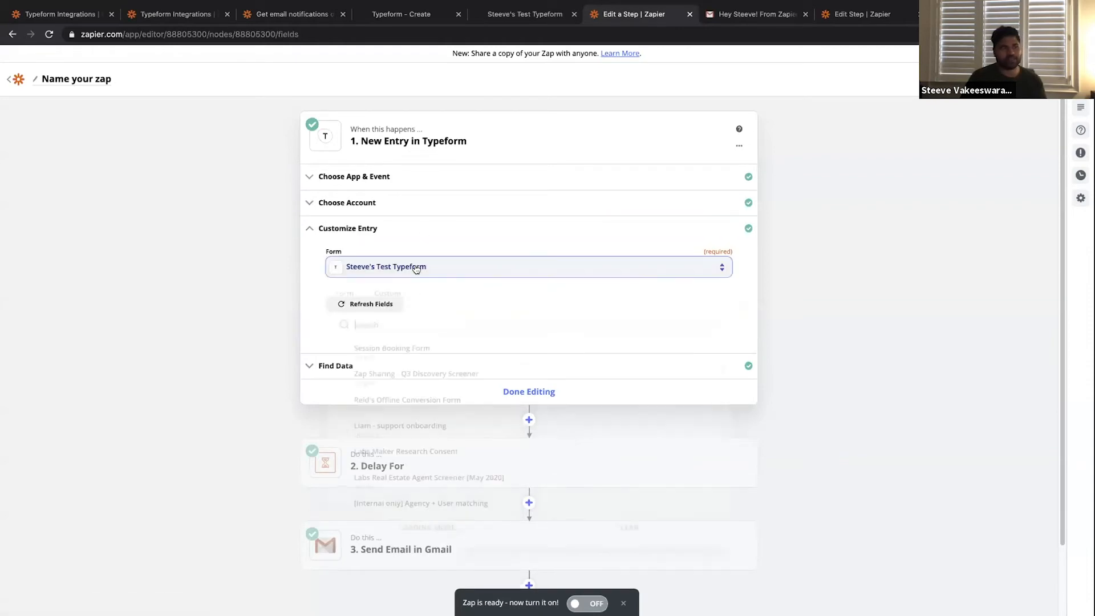
left_click(418, 270)
scroll(431, 416, "down", 2)
scroll(434, 431, "up", 2)
left_click(420, 321)
type("steeve")
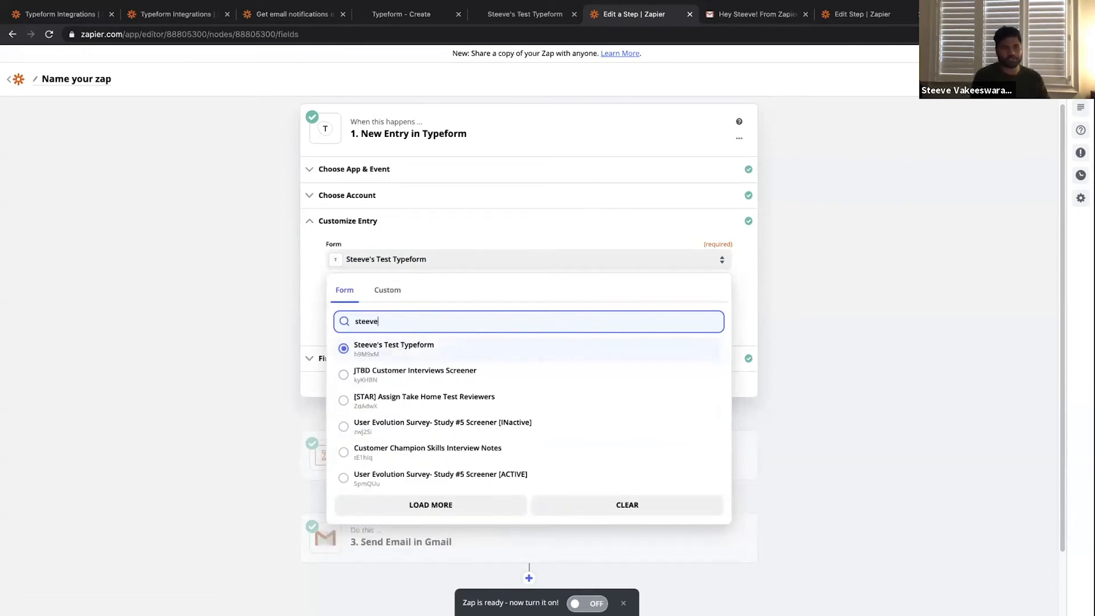
left_click(390, 349)
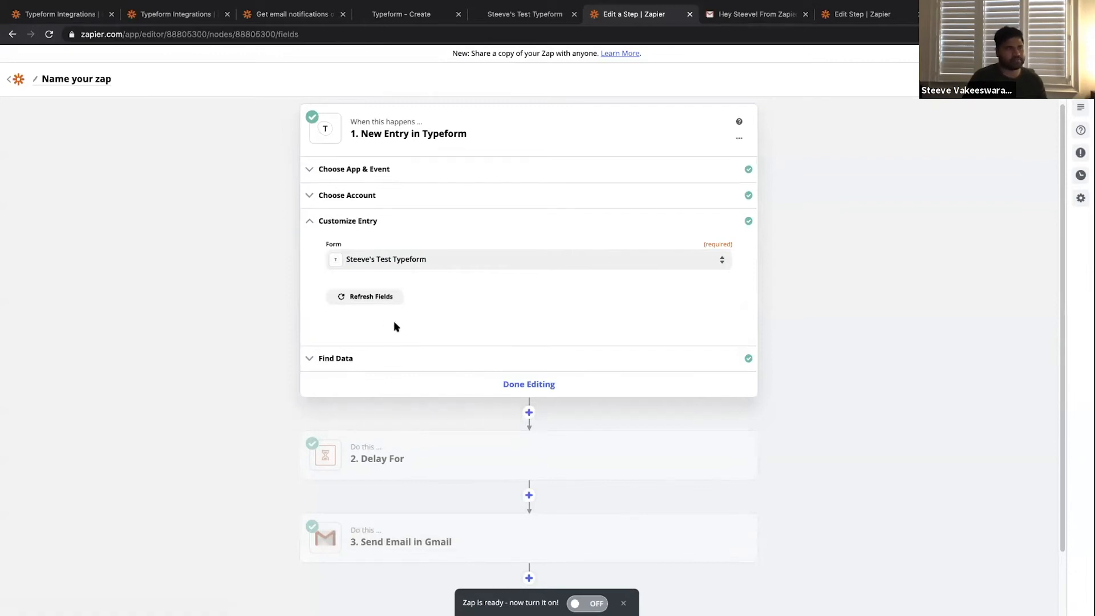
- Review the sample responses in Entry A for the Typeform trigger and continue with that entry
left_click(377, 357)
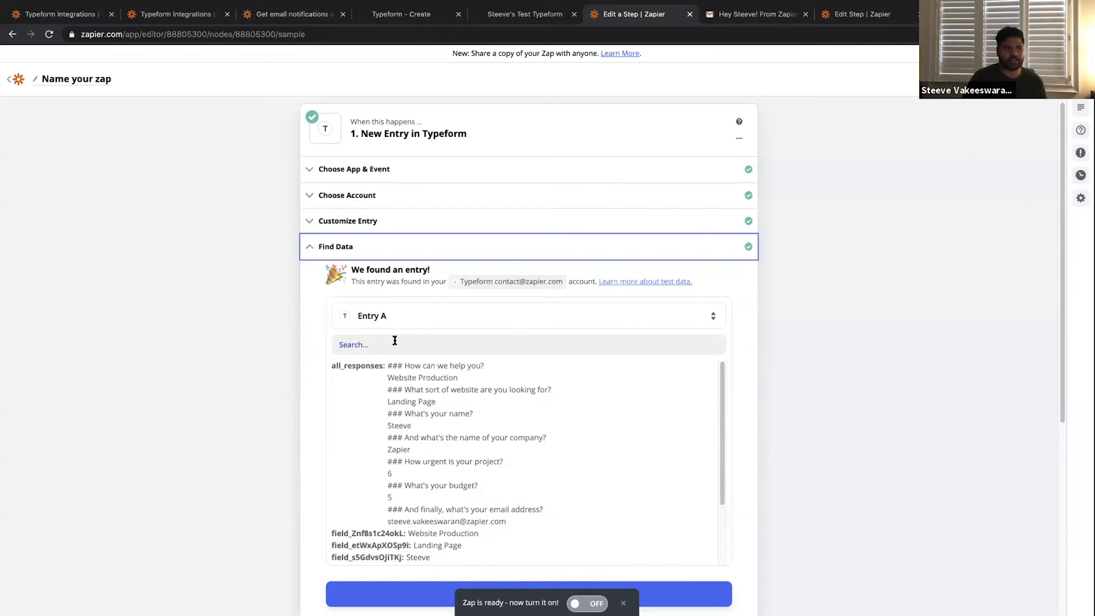
scroll(394, 365, "down", 3)
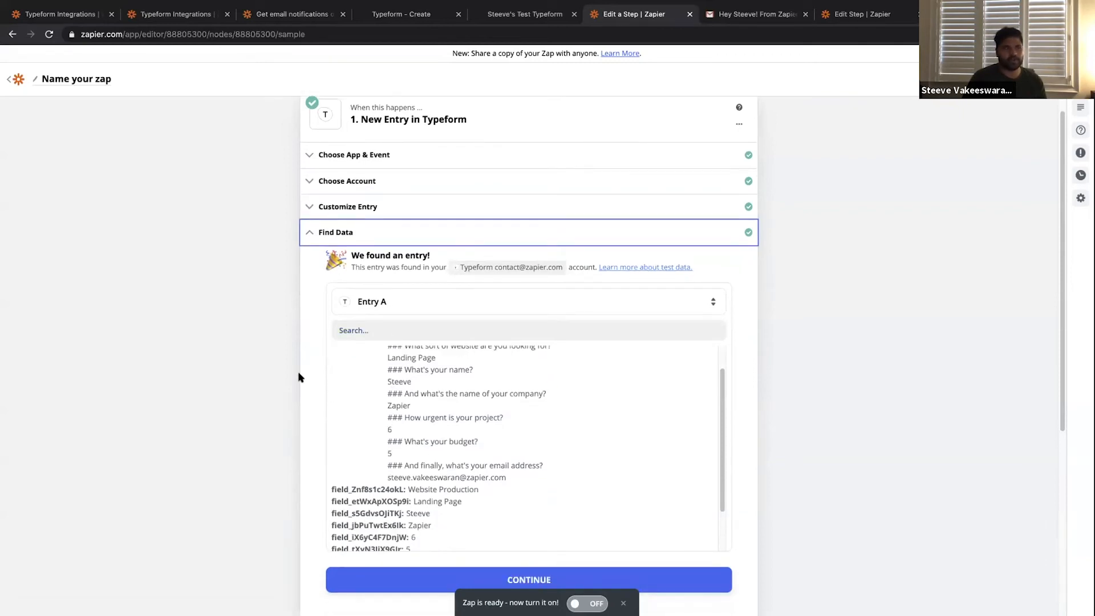
scroll(276, 345, "down", 2)
scroll(469, 291, "up", 2)
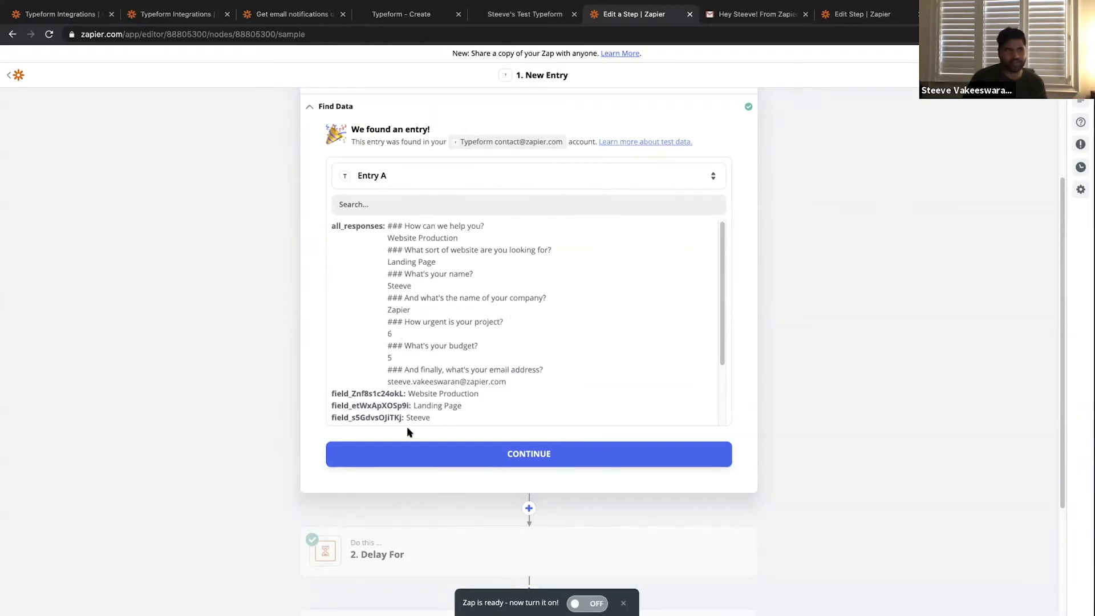
scroll(427, 399, "up", 3)
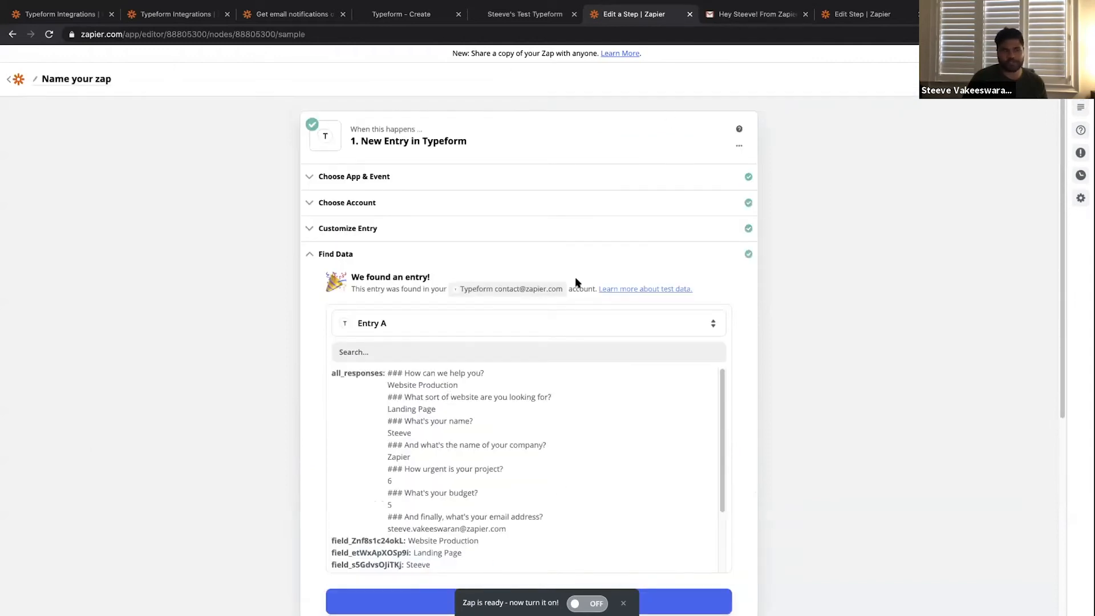
scroll(393, 325, "down", 1)
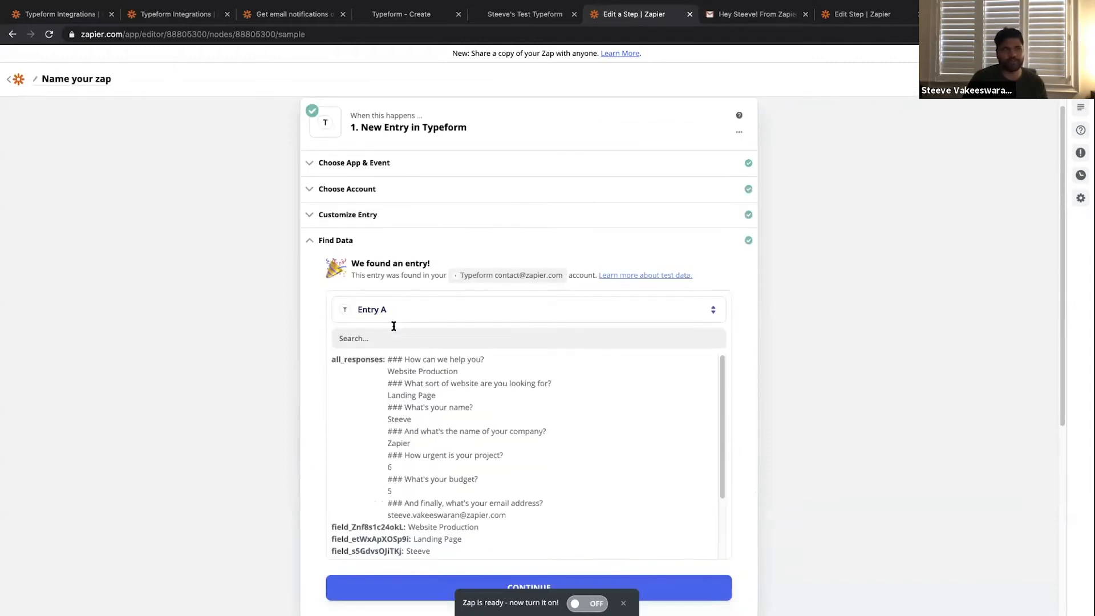
left_click(372, 581)
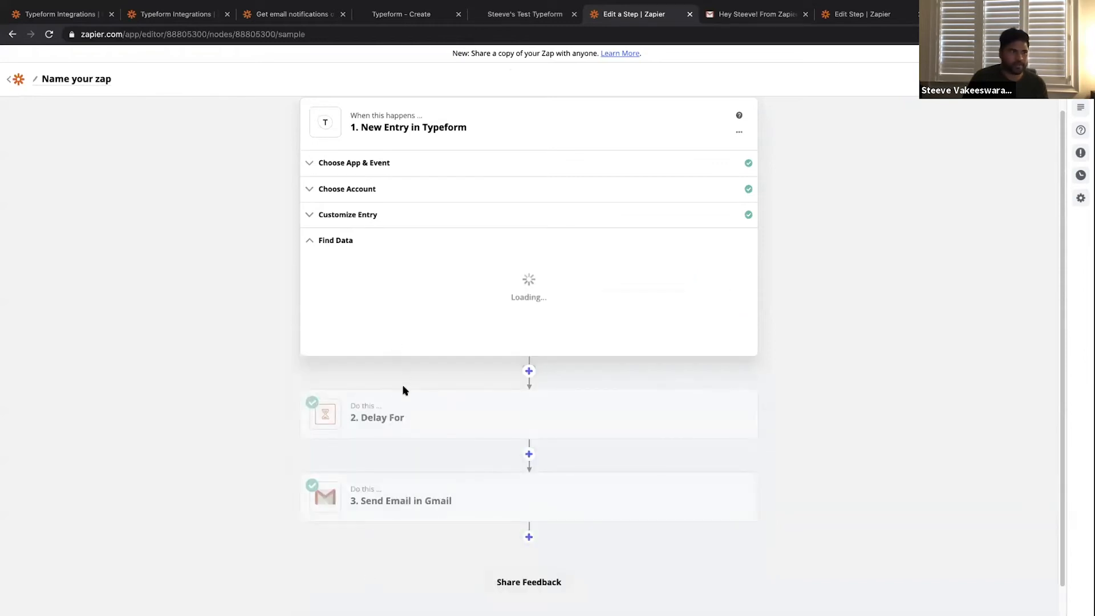
- Open the Delay For step and review its app choice and the available delay action events
mouse_move(398, 236)
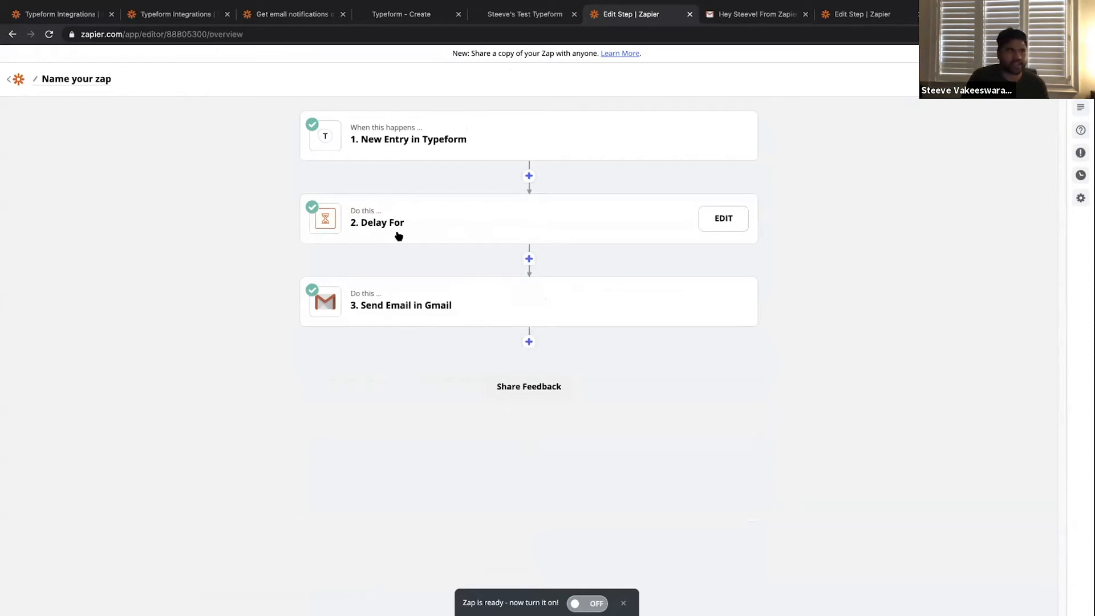
left_click(398, 236)
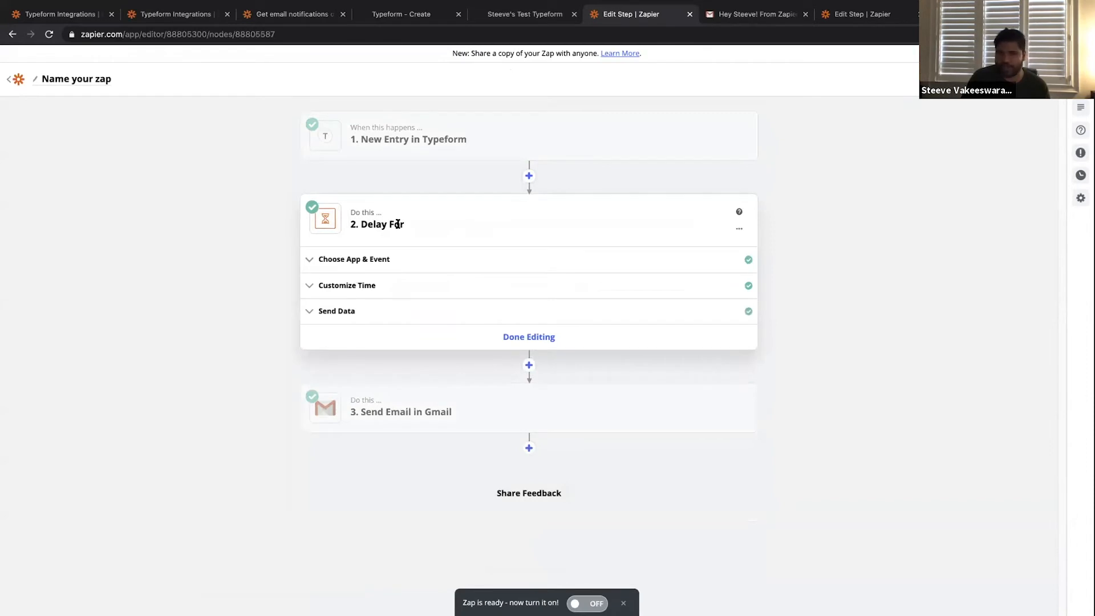
left_click(382, 253)
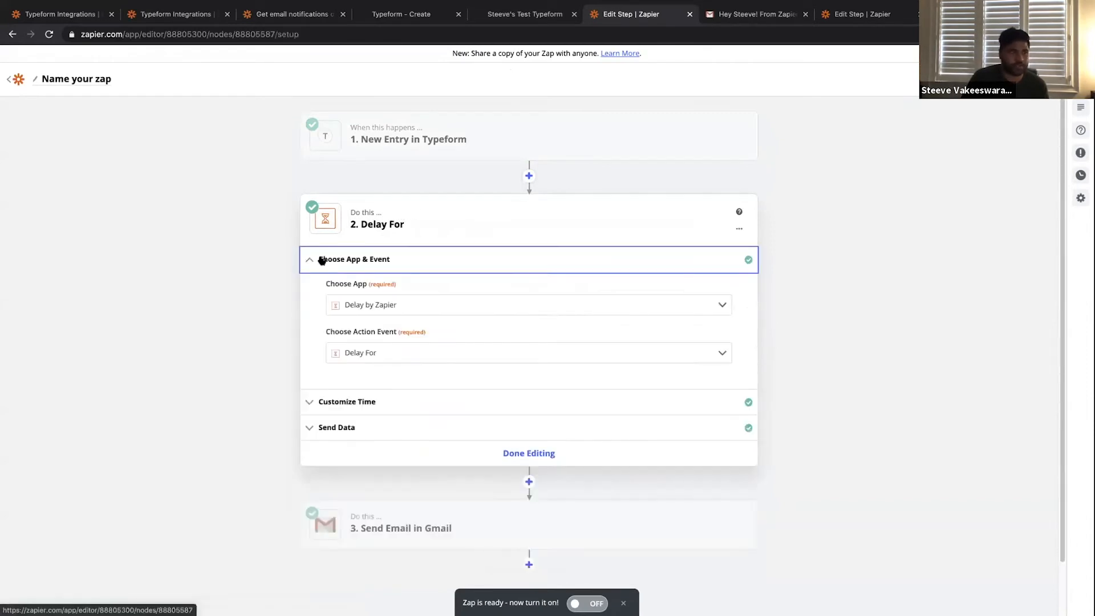
left_click(386, 303)
left_click(311, 311)
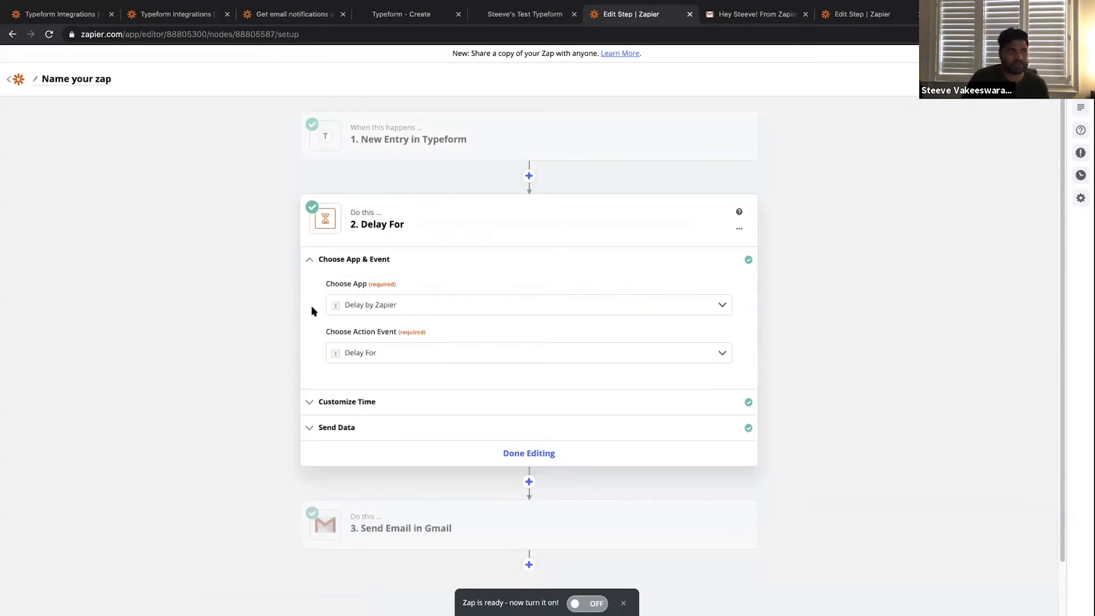
left_click(361, 349)
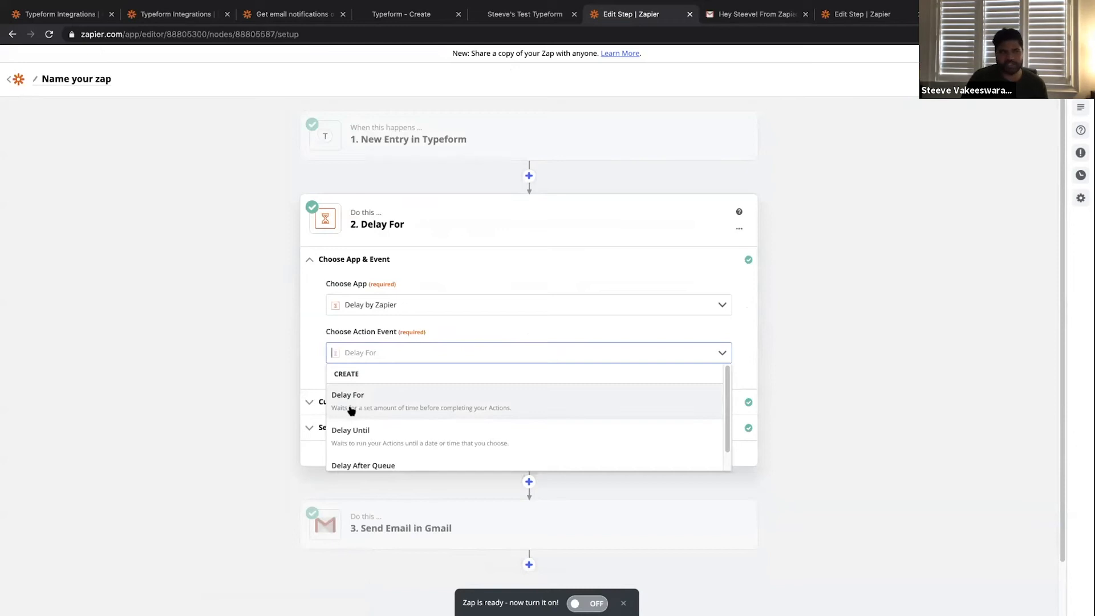
left_click(296, 349)
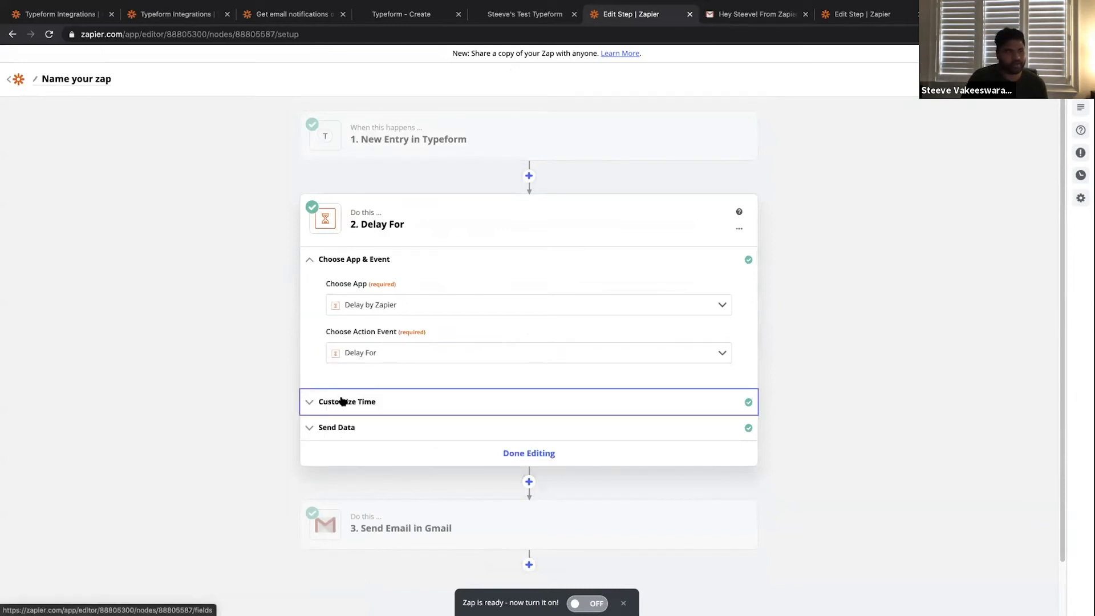
- Review the Delay For step's time value and unit, and retest the delay to continue
left_click(339, 399)
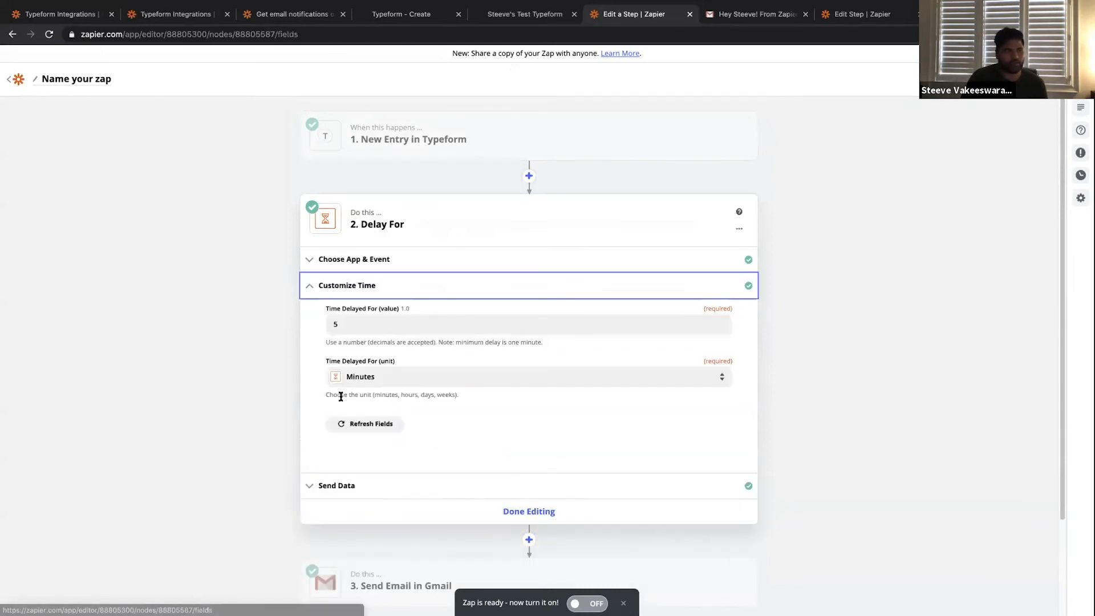
left_click(359, 325)
left_click(289, 344)
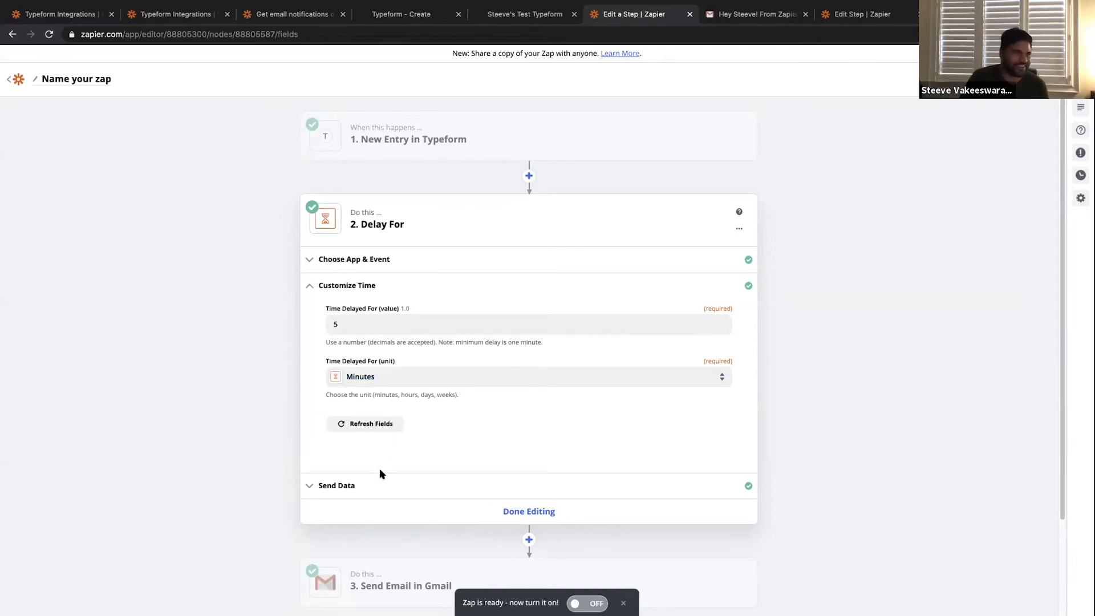
left_click(428, 488)
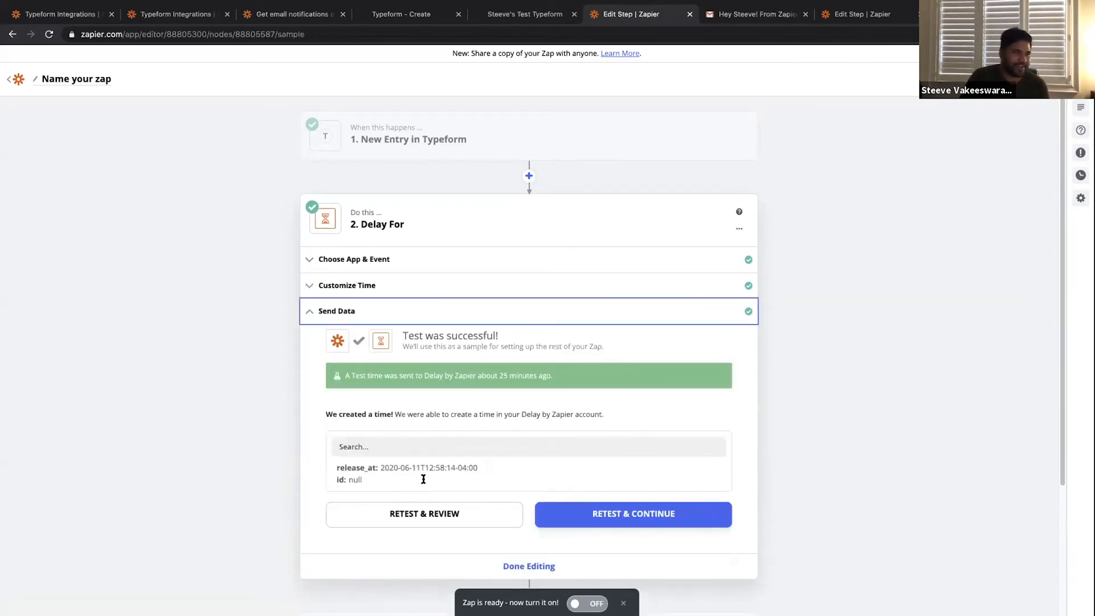
left_click(608, 516)
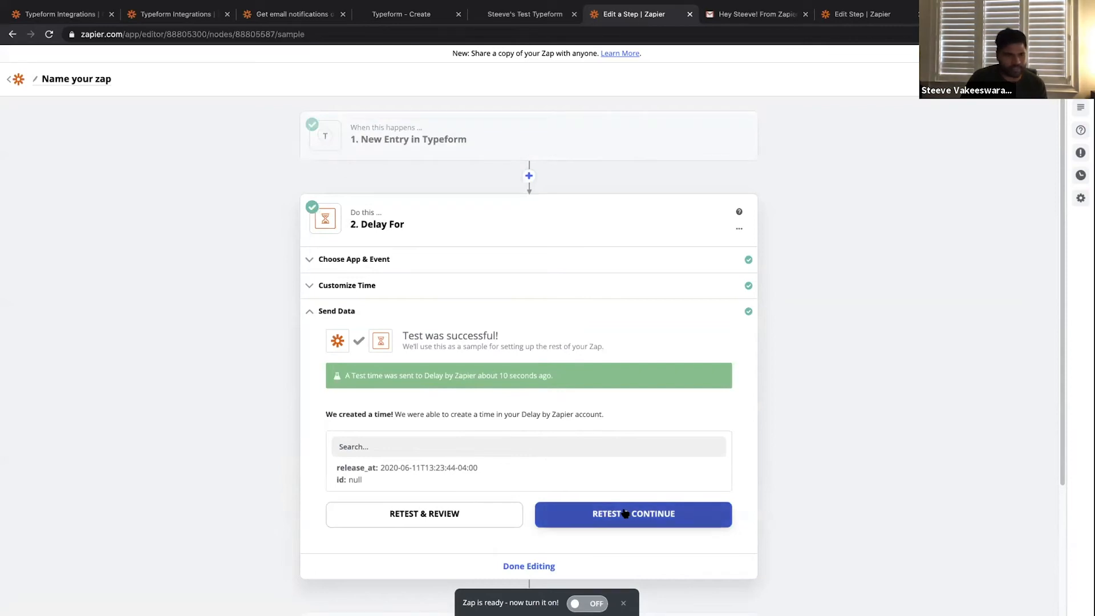
- Finish editing the Delay For step and open the Send Email in Gmail step to check its chosen app
left_click(544, 566)
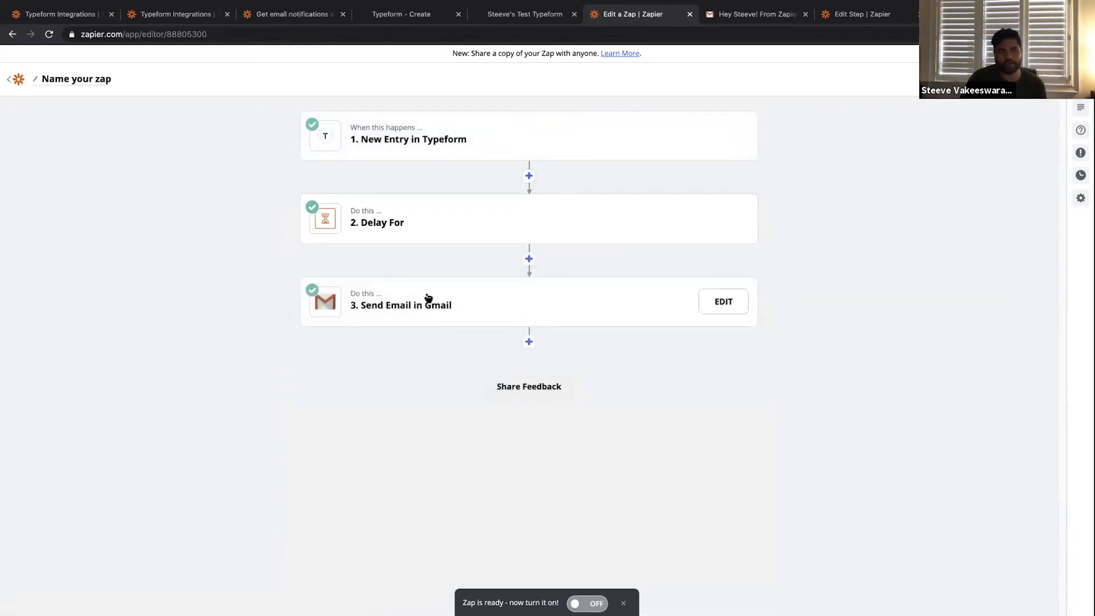
left_click(428, 299)
left_click(379, 343)
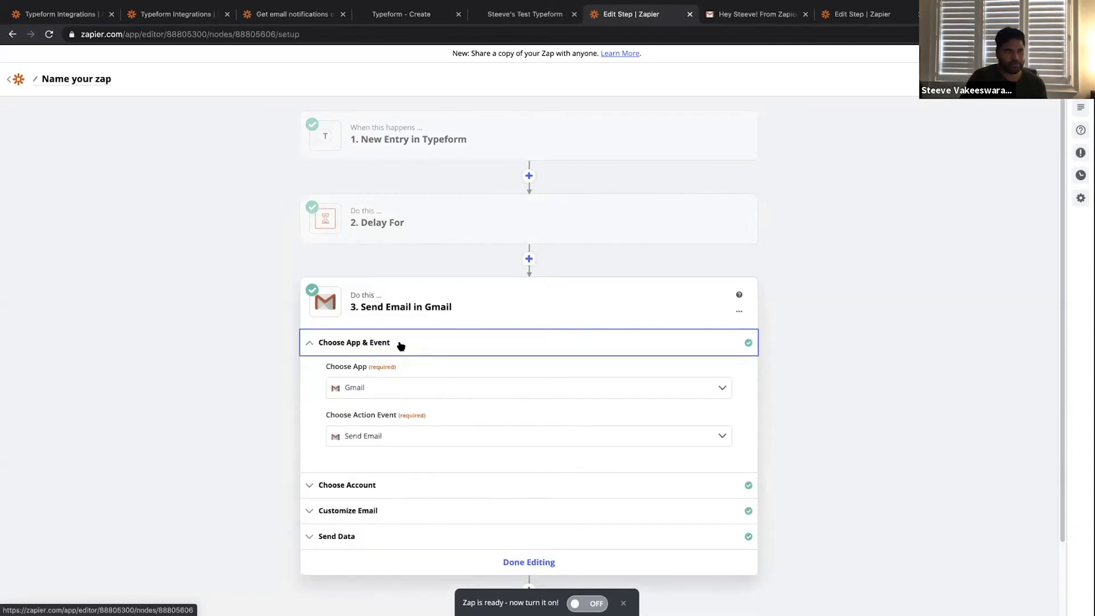
left_click(411, 388)
left_click(317, 393)
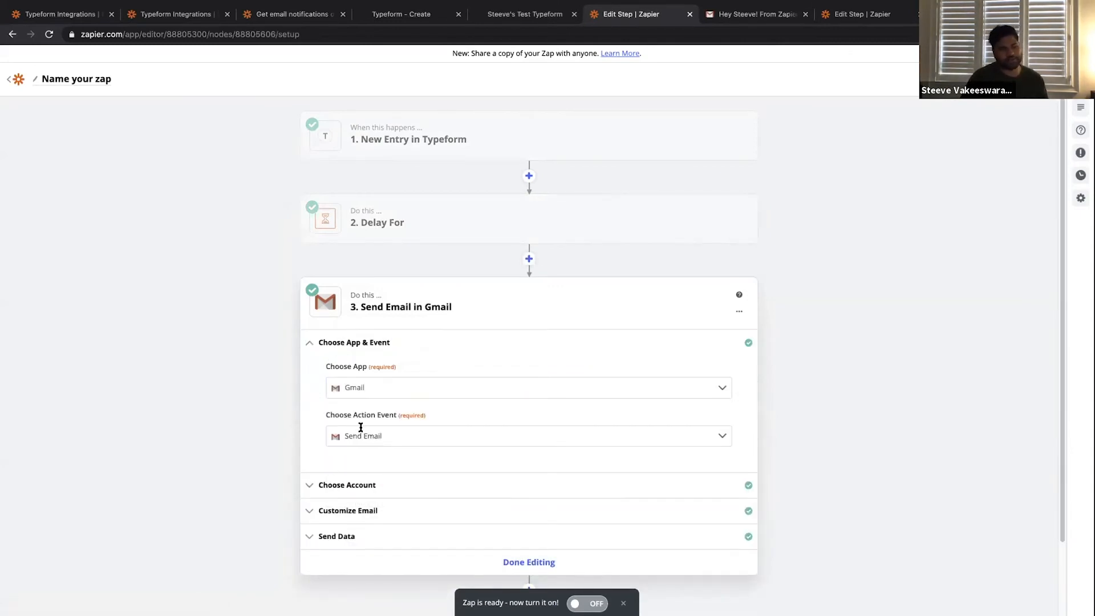
- Review the action events available for Gmail and check the account connected to the Send Email step
left_click(392, 435)
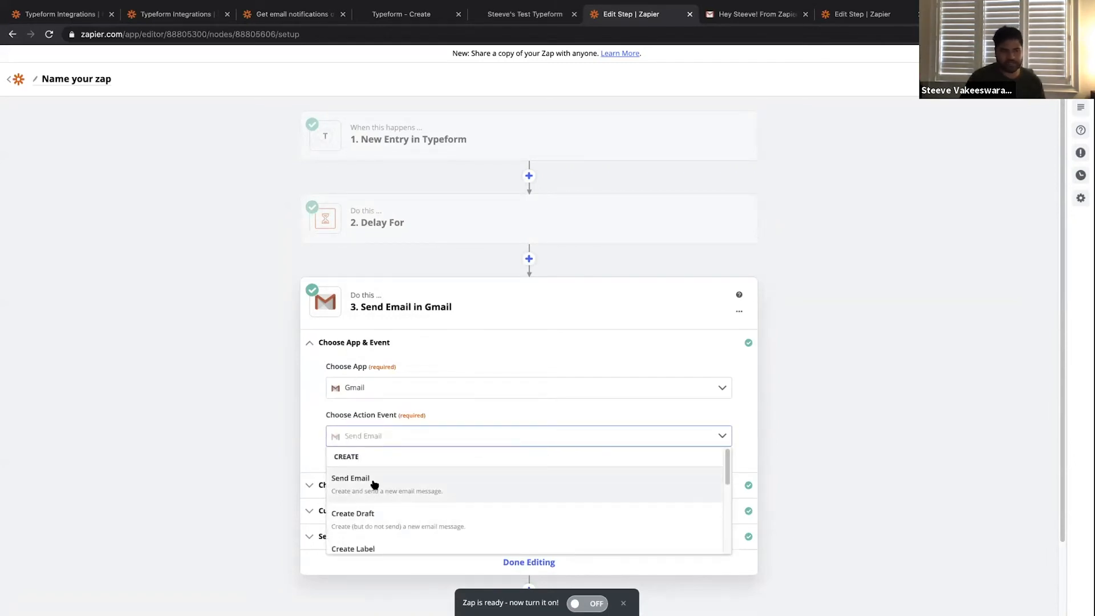
scroll(376, 499, "down", 1)
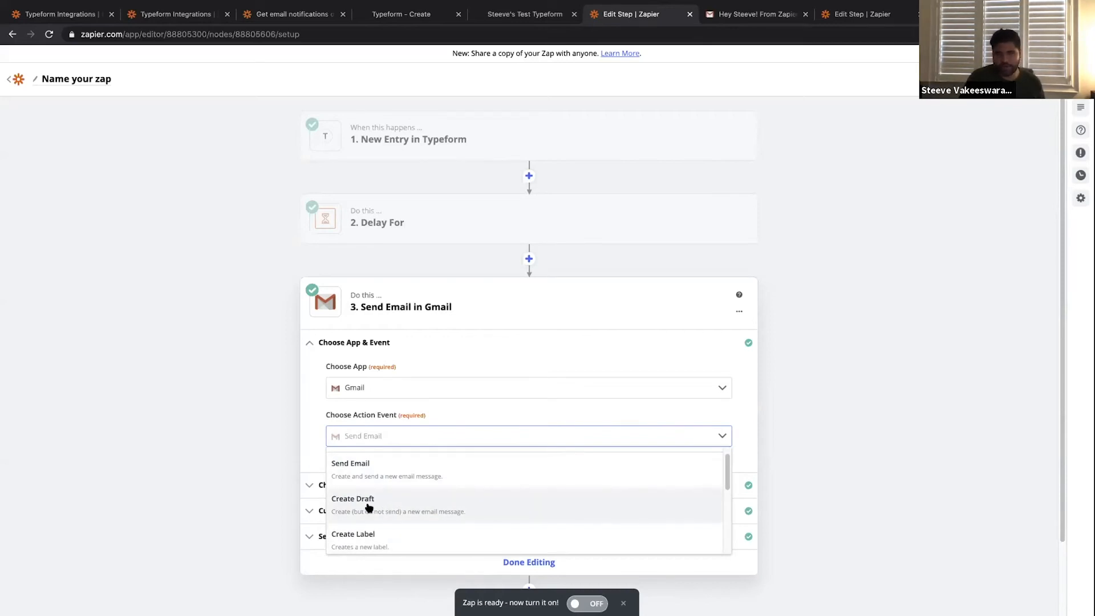
scroll(370, 510, "down", 1)
scroll(377, 516, "down", 1)
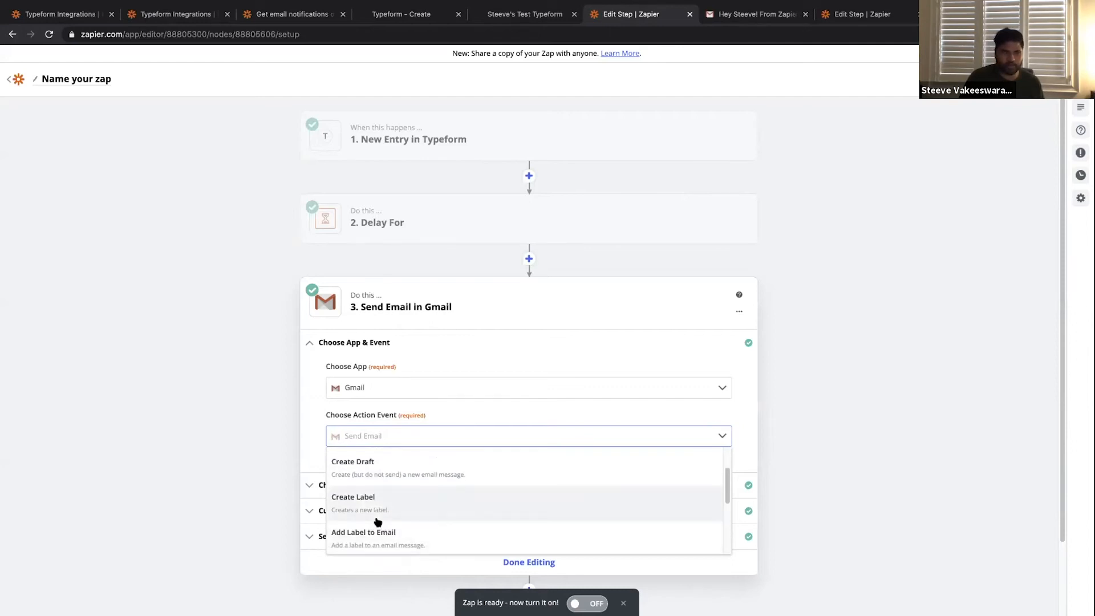
scroll(378, 520, "down", 3)
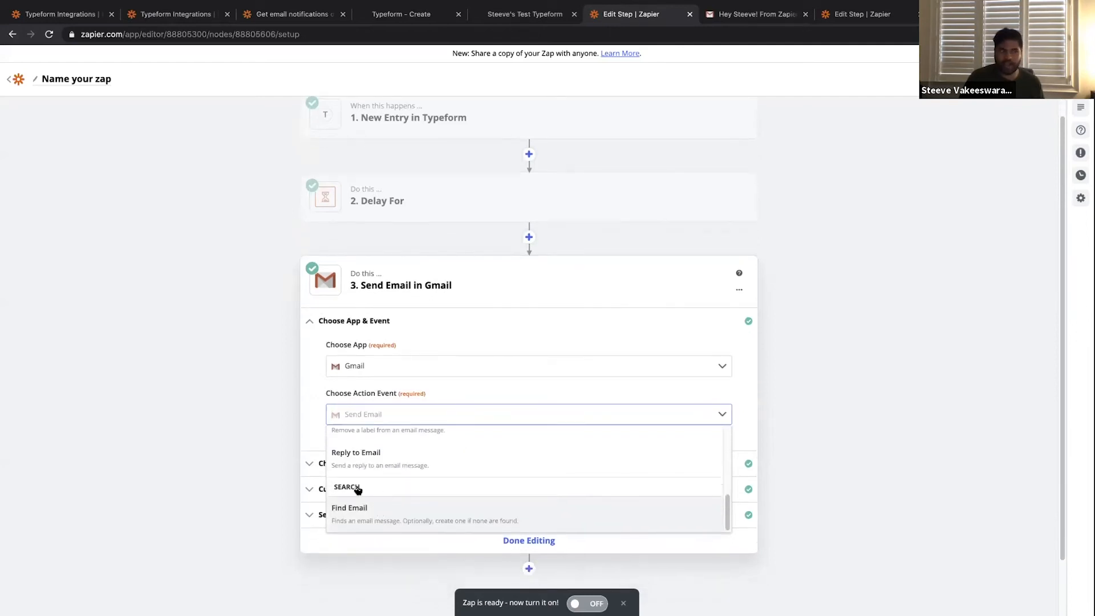
scroll(382, 484, "up", 2)
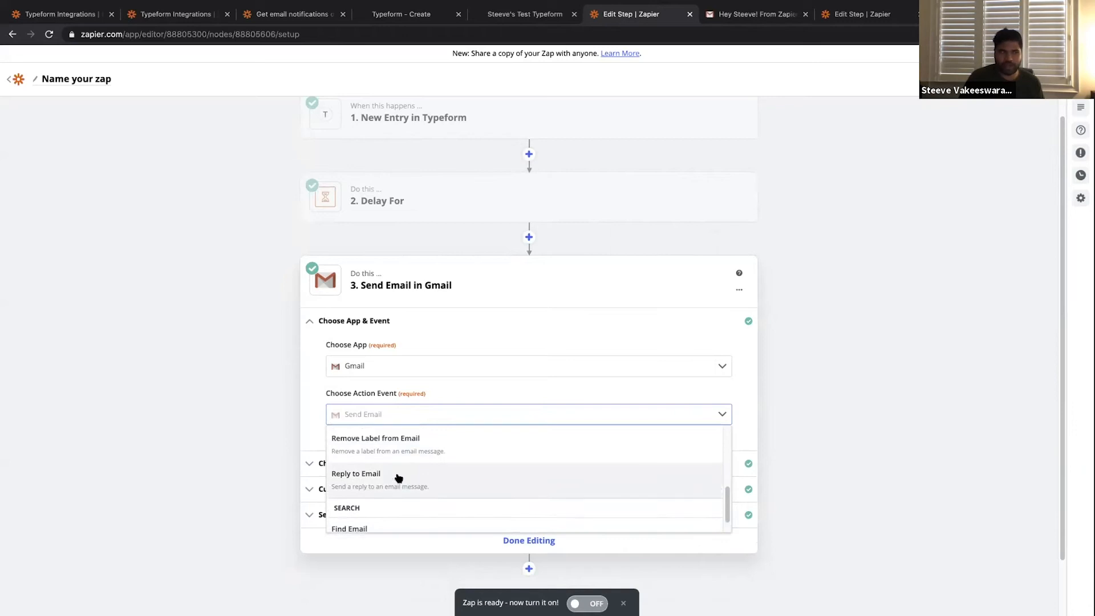
scroll(398, 478, "up", 5)
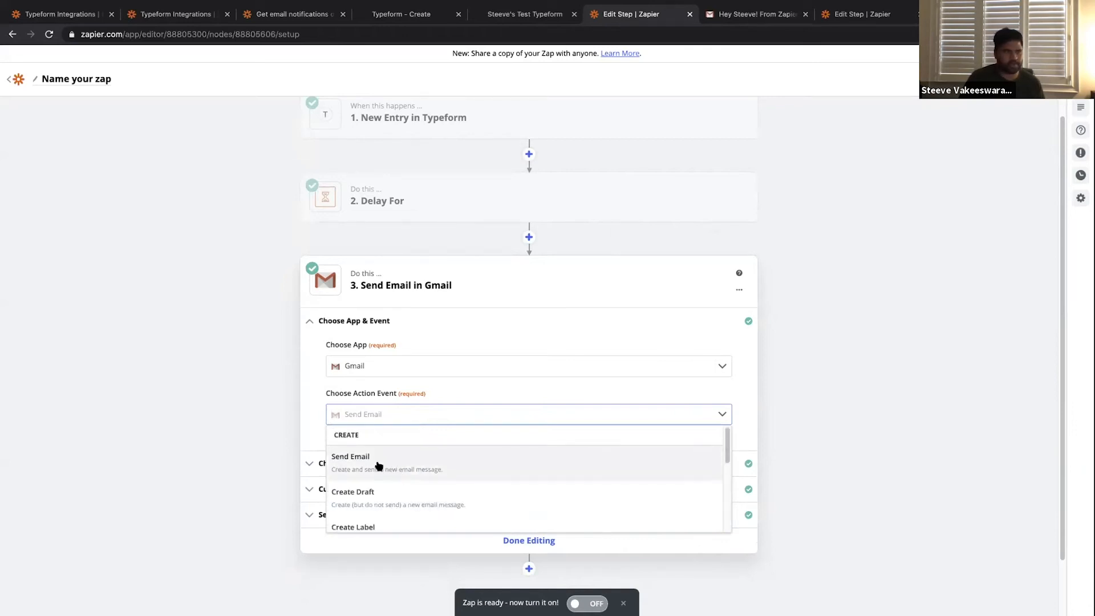
left_click(302, 417)
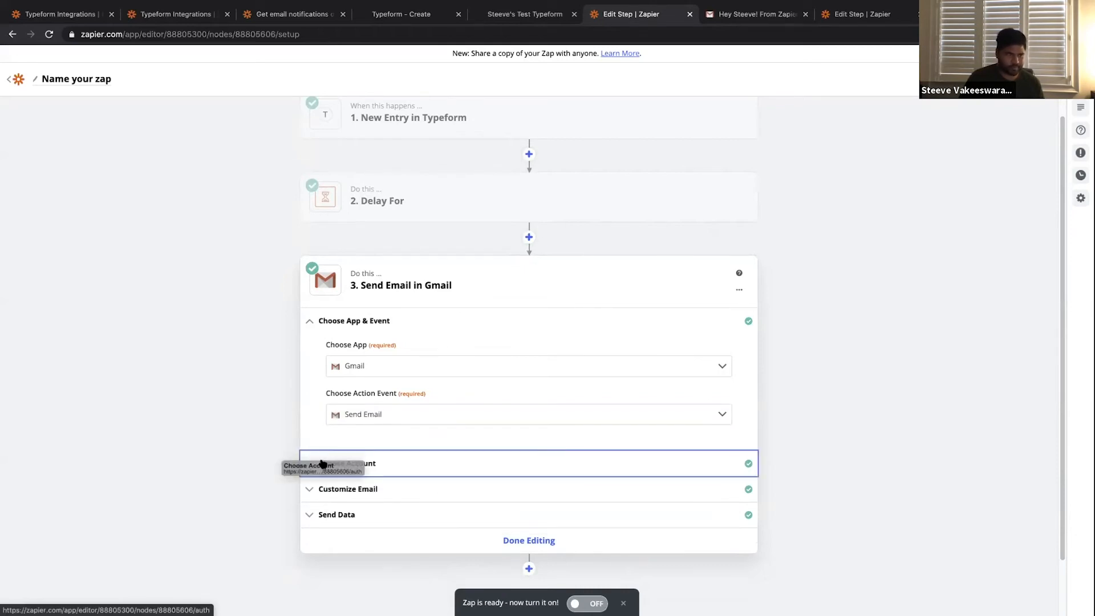
left_click(367, 464)
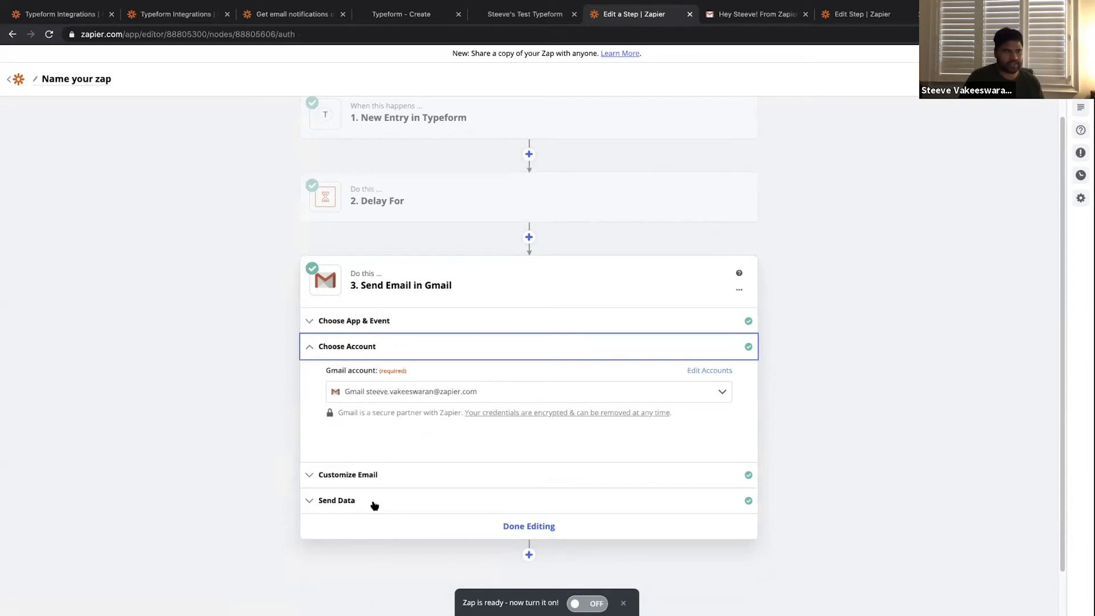
- Clear the email's To field and map it to the Typeform answer "And finally, what's your email address?"
left_click(375, 473)
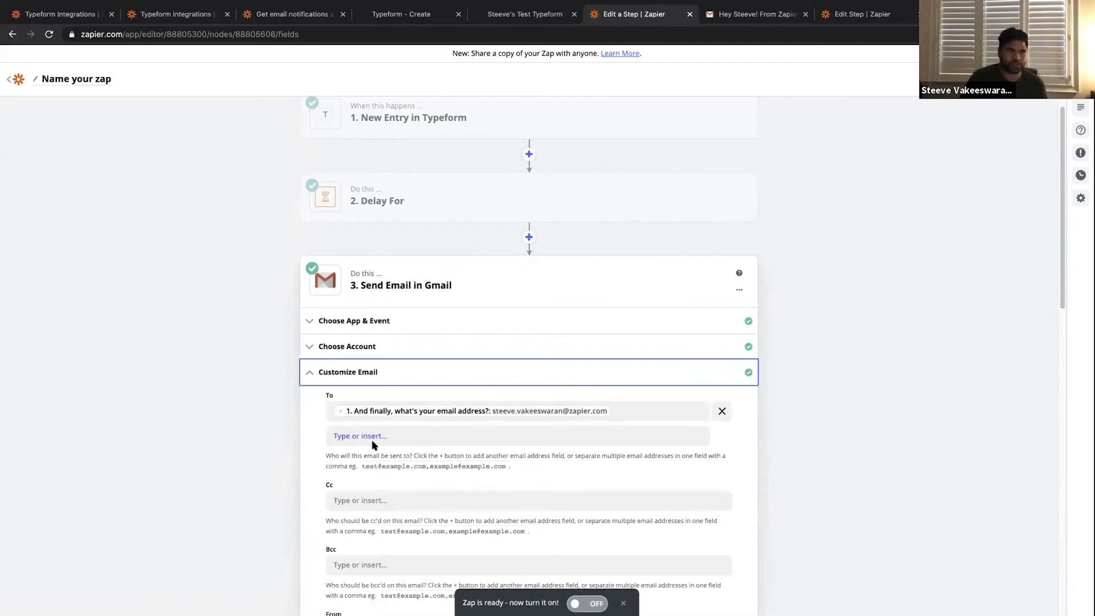
left_click(655, 406)
key("BackSpace")
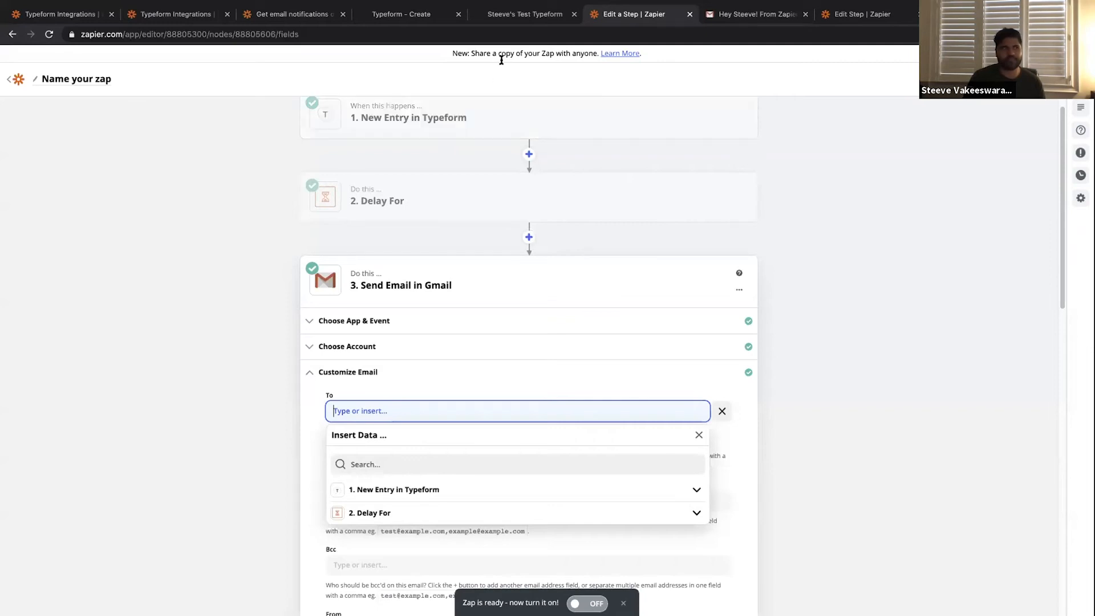
left_click(530, 14)
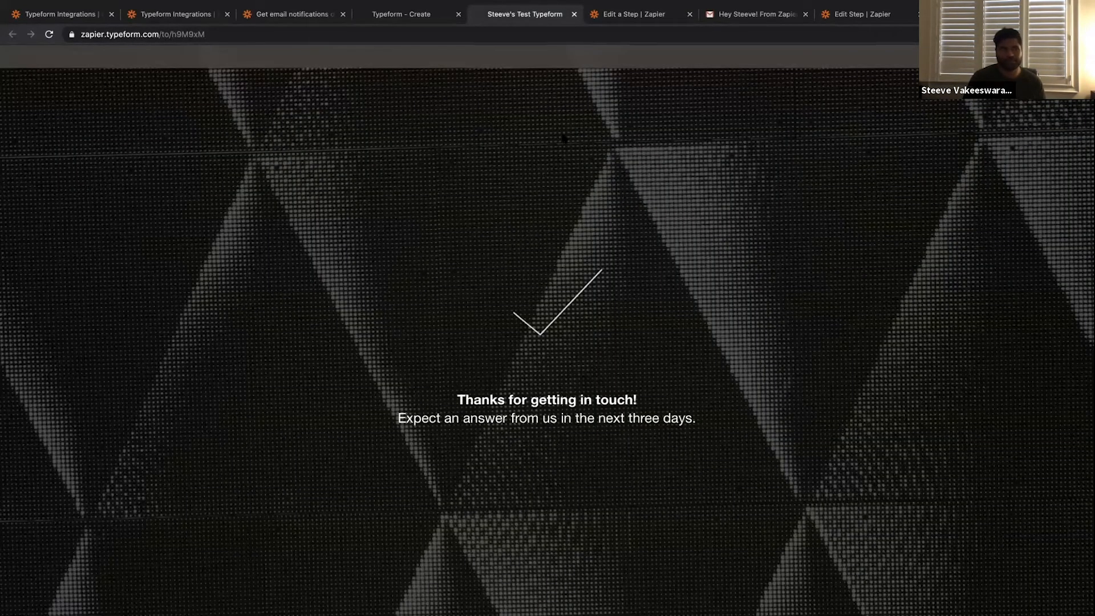
left_click(616, 39)
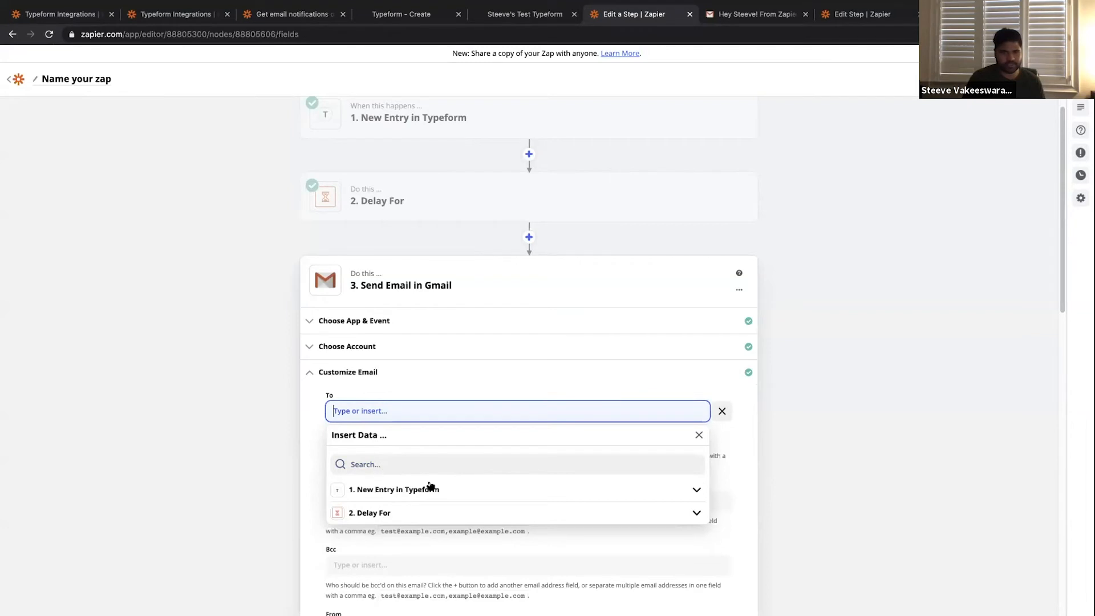
left_click(410, 488)
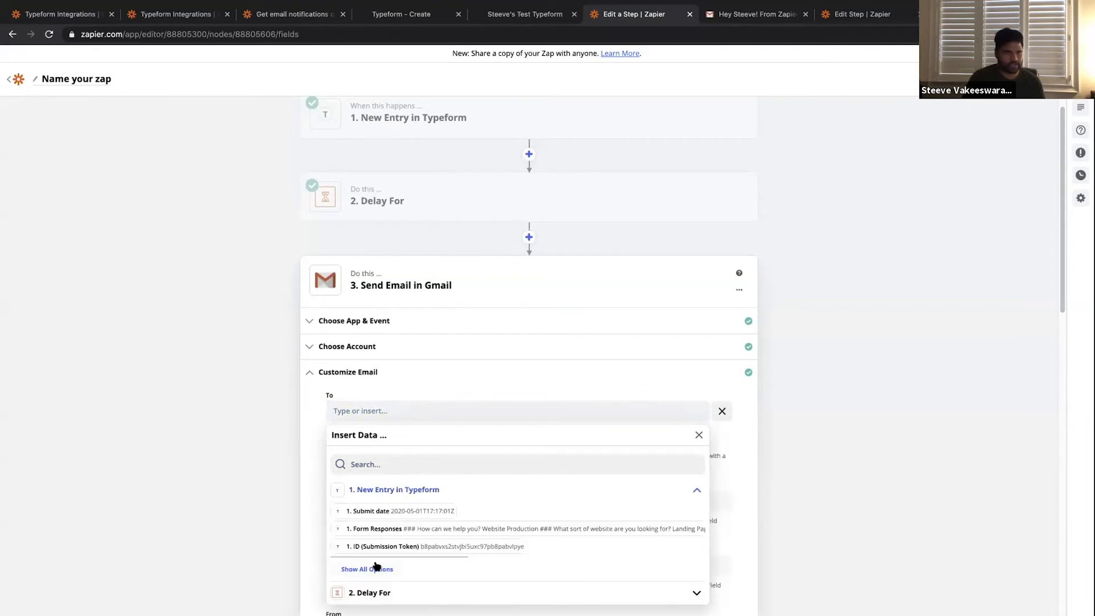
left_click(376, 567)
scroll(447, 547, "down", 2)
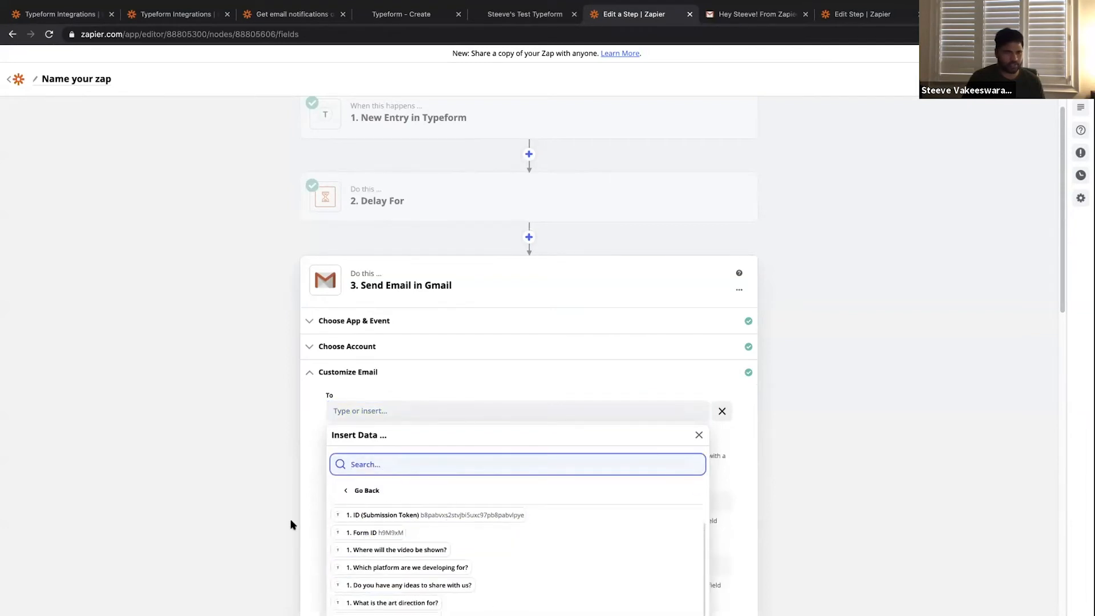
scroll(288, 519, "down", 2)
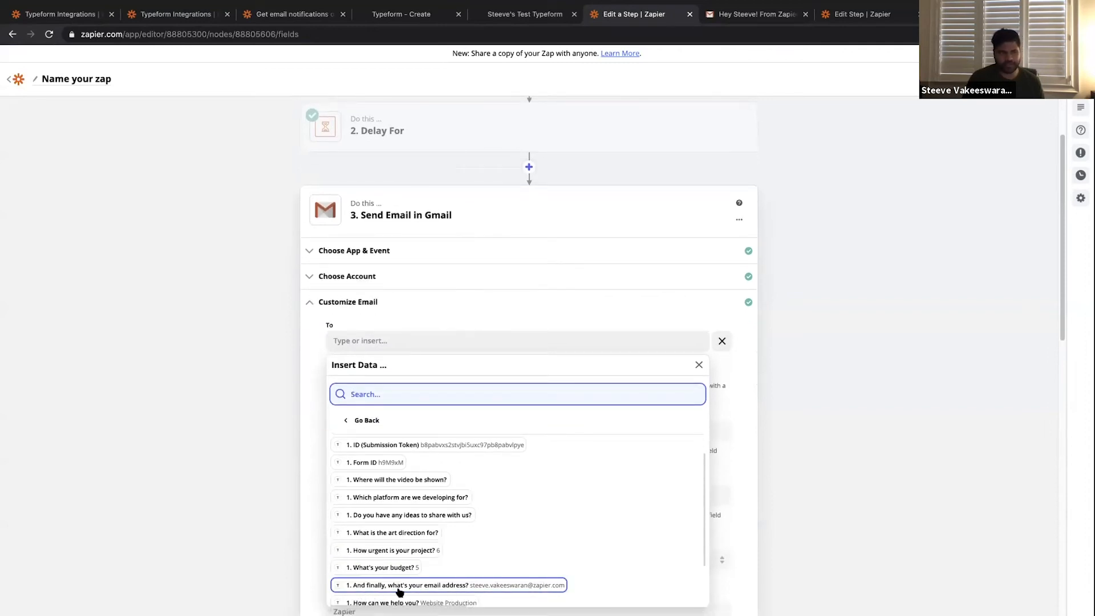
left_click(400, 586)
left_click(595, 287)
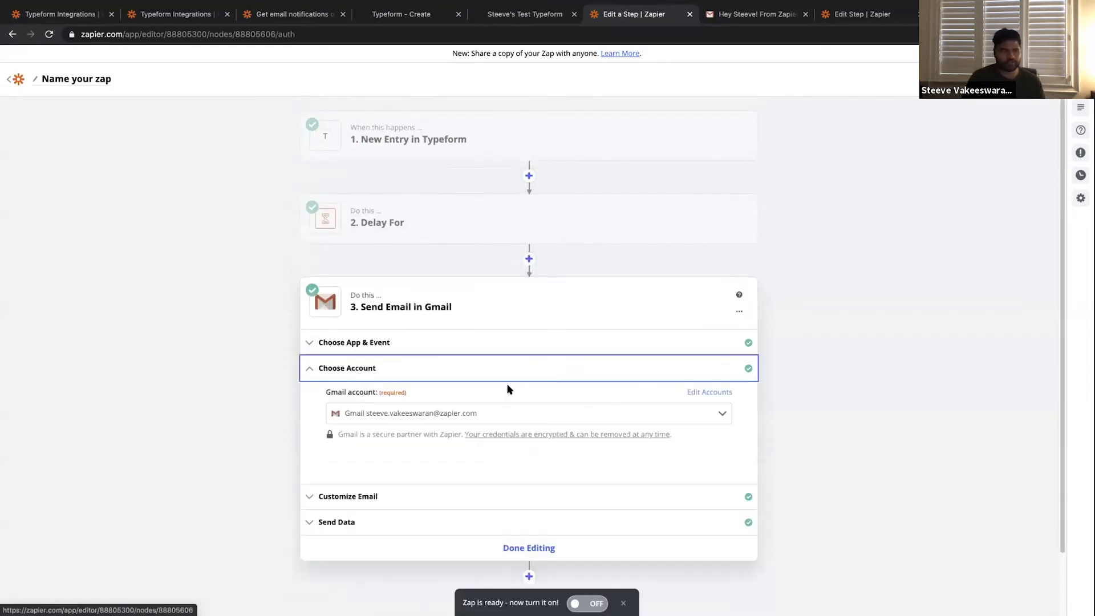
left_click(432, 496)
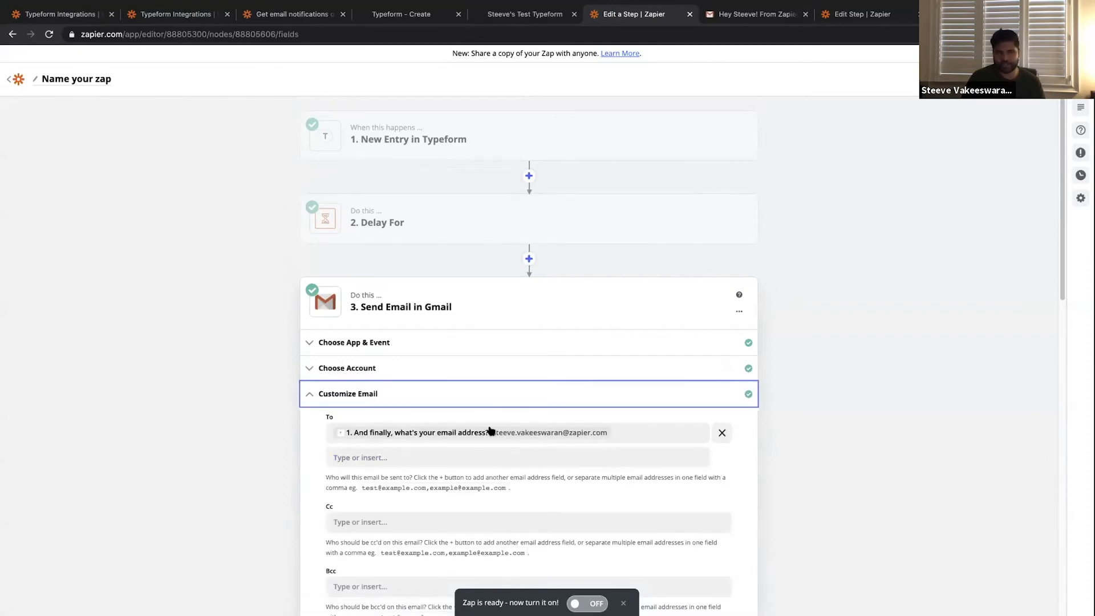
- Set the email's From Name to the owner's first name followed by "'s Trusty Agency"
scroll(396, 484, "down", 3)
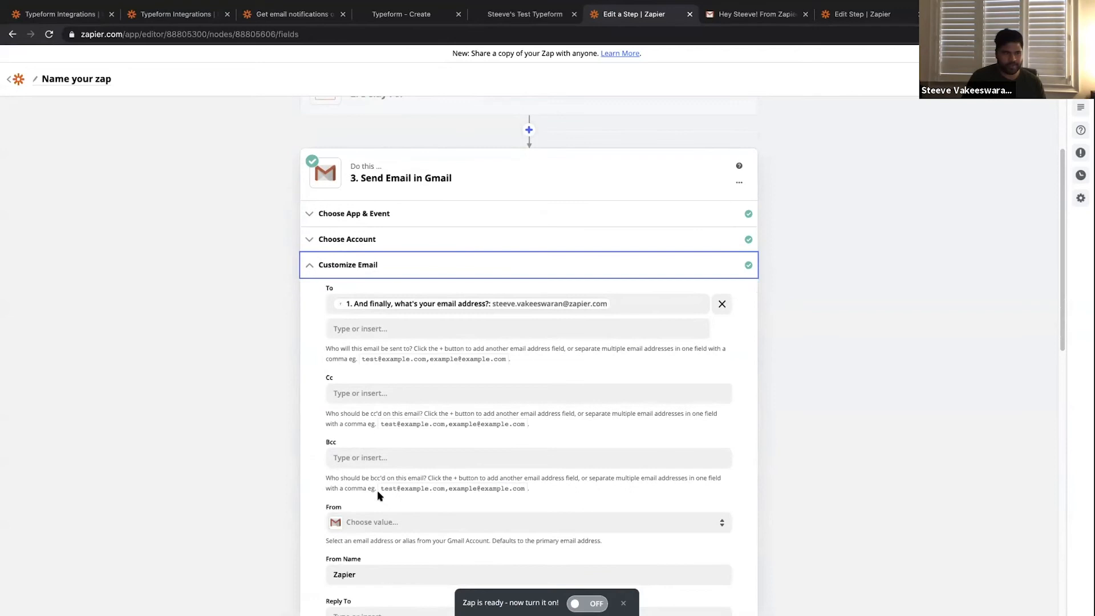
scroll(377, 495, "down", 2)
left_click(374, 498)
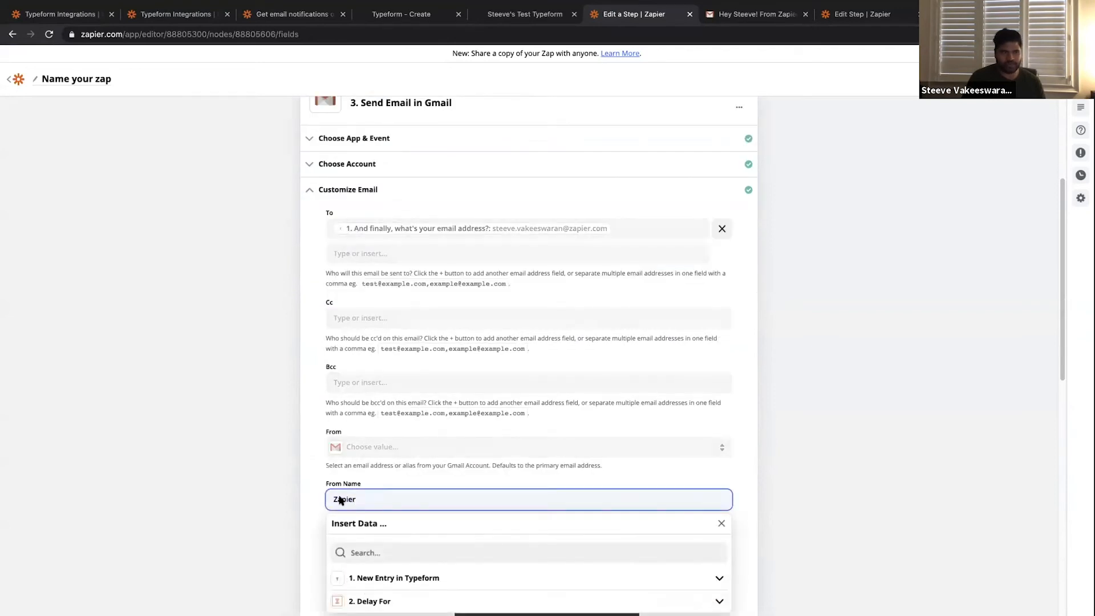
key("ctrl+a")
type("Steeve's")
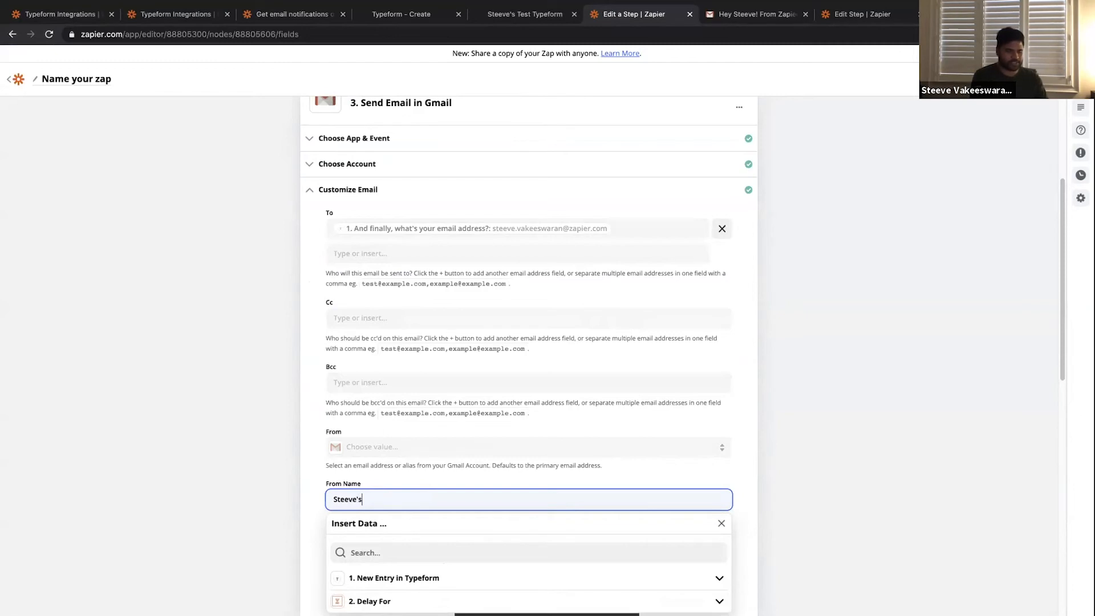
type(" Trusty Agency")
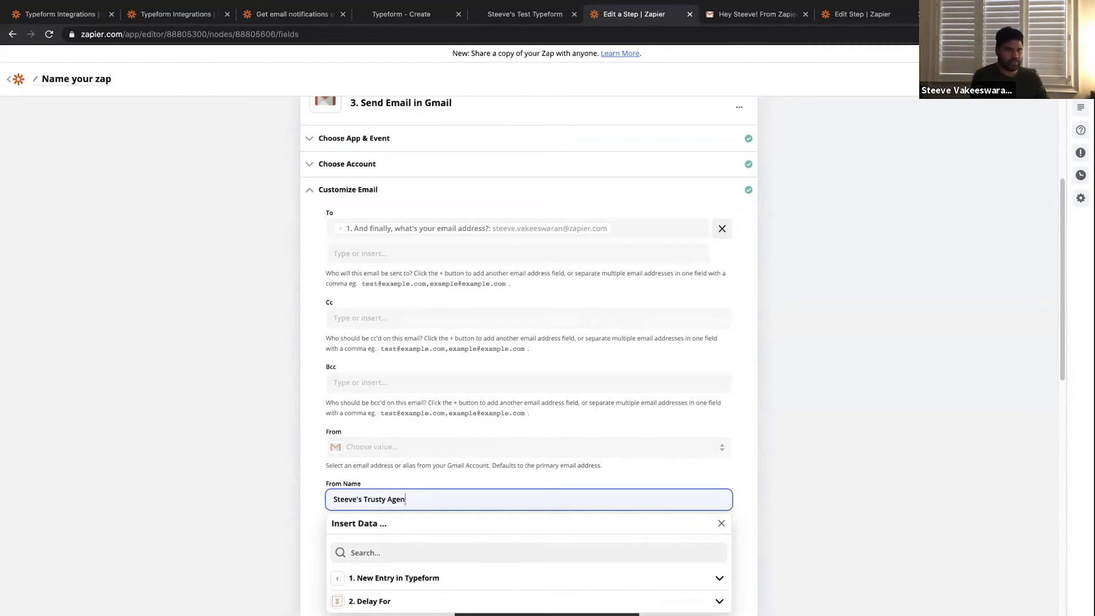
left_click(698, 478)
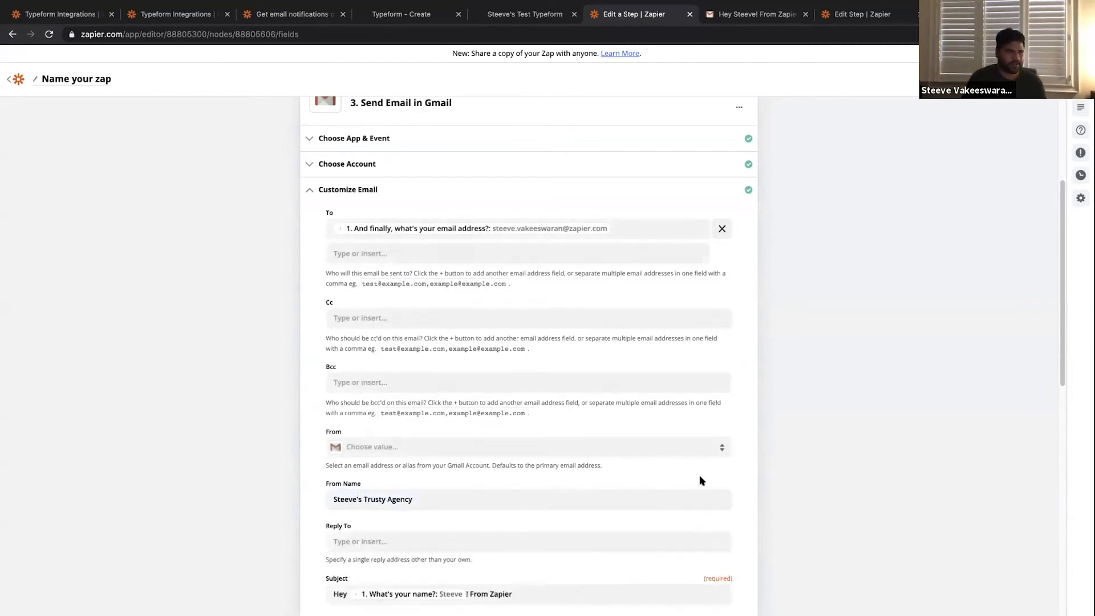
- Examine the email's Subject and the full list of Typeform entry fields that can be inserted into it
scroll(659, 461, "down", 1)
scroll(345, 561, "down", 1)
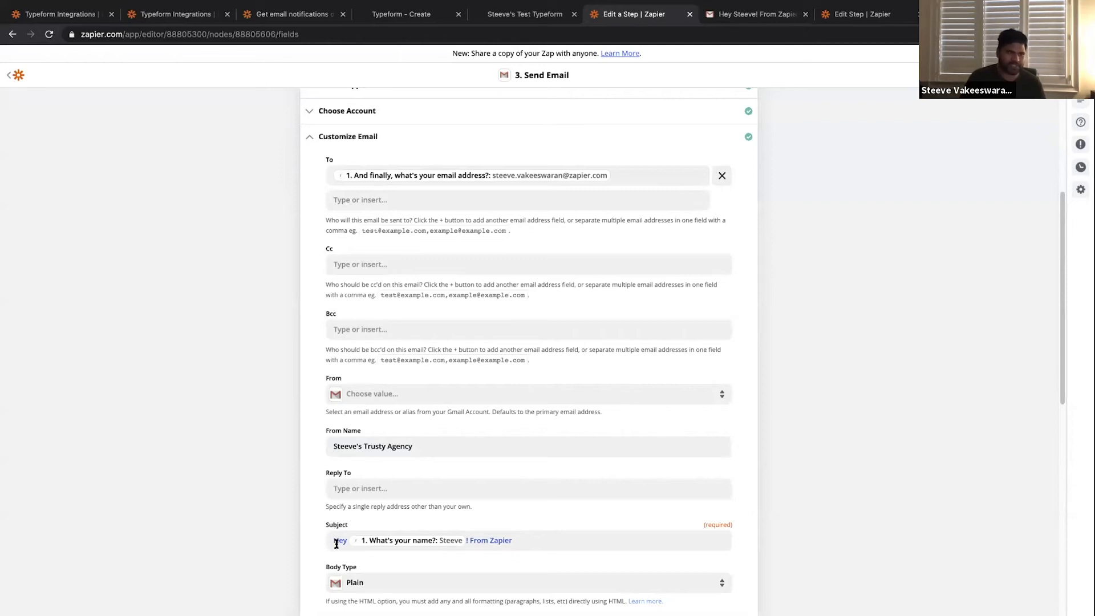
left_click(376, 545)
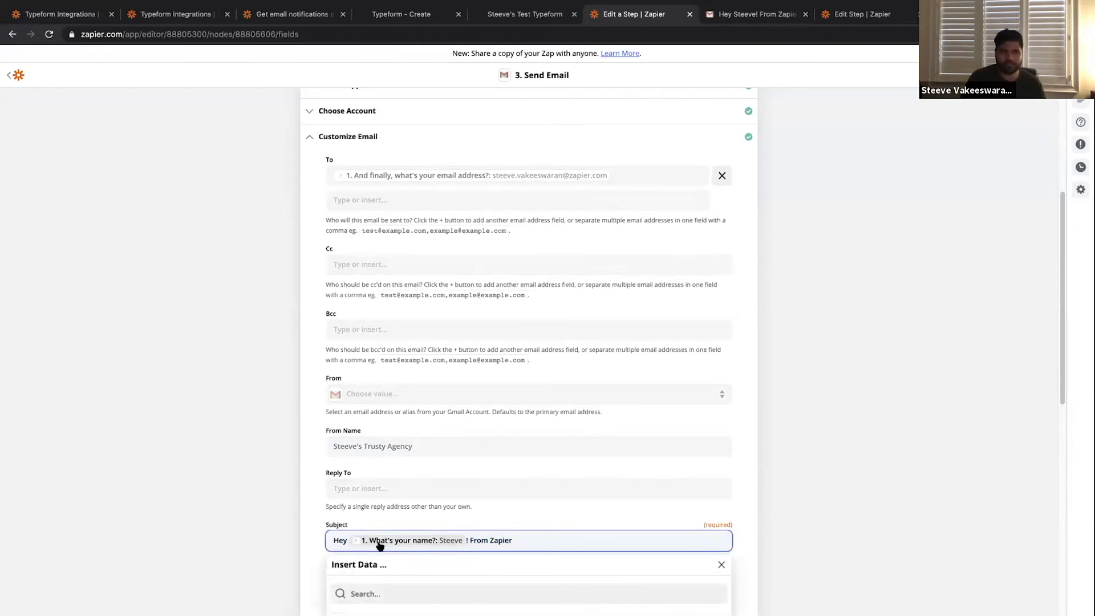
scroll(272, 547, "down", 3)
left_click(379, 429)
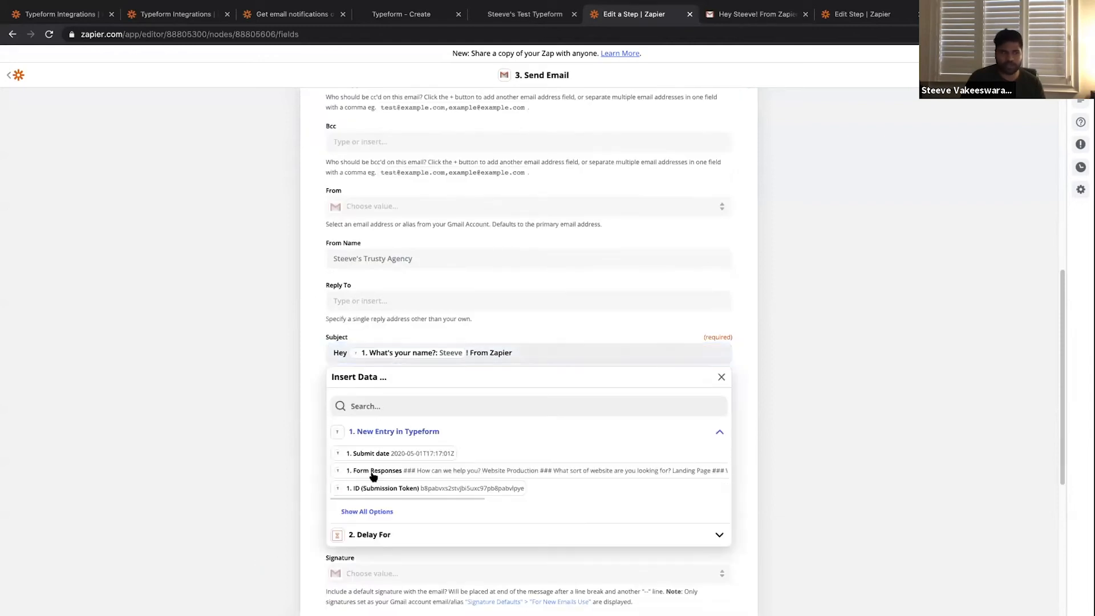
left_click(364, 510)
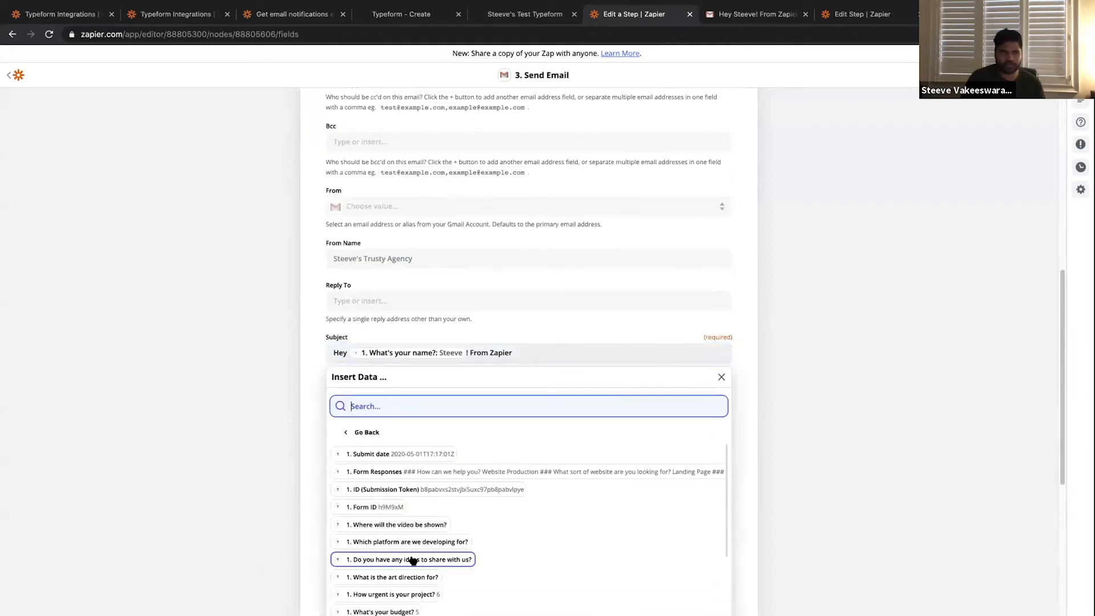
scroll(411, 559, "down", 2)
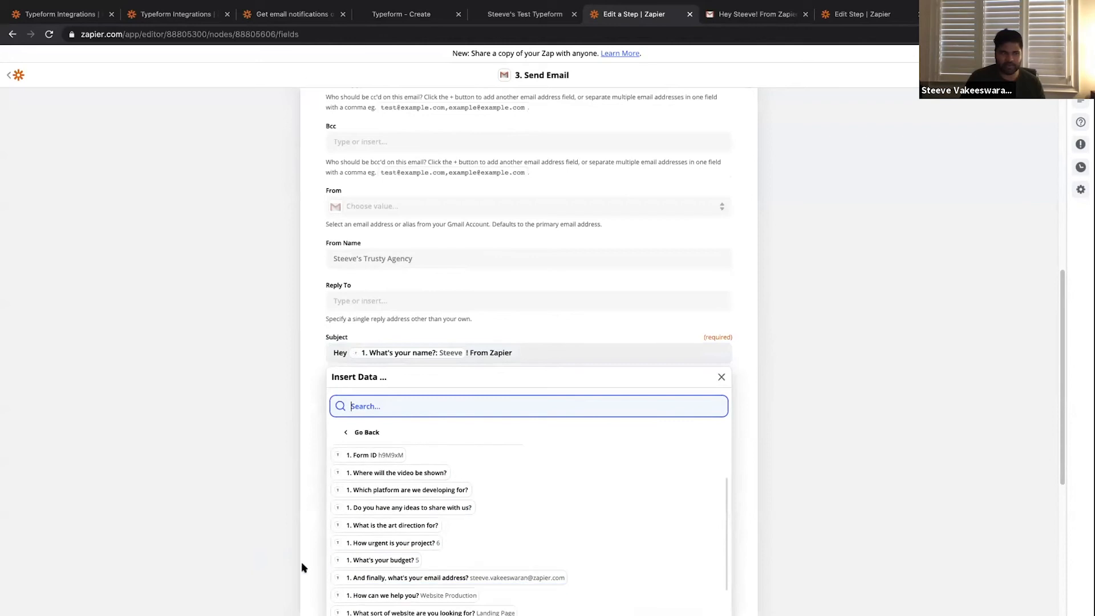
scroll(314, 563, "down", 1)
scroll(409, 540, "down", 2)
scroll(409, 544, "down", 1)
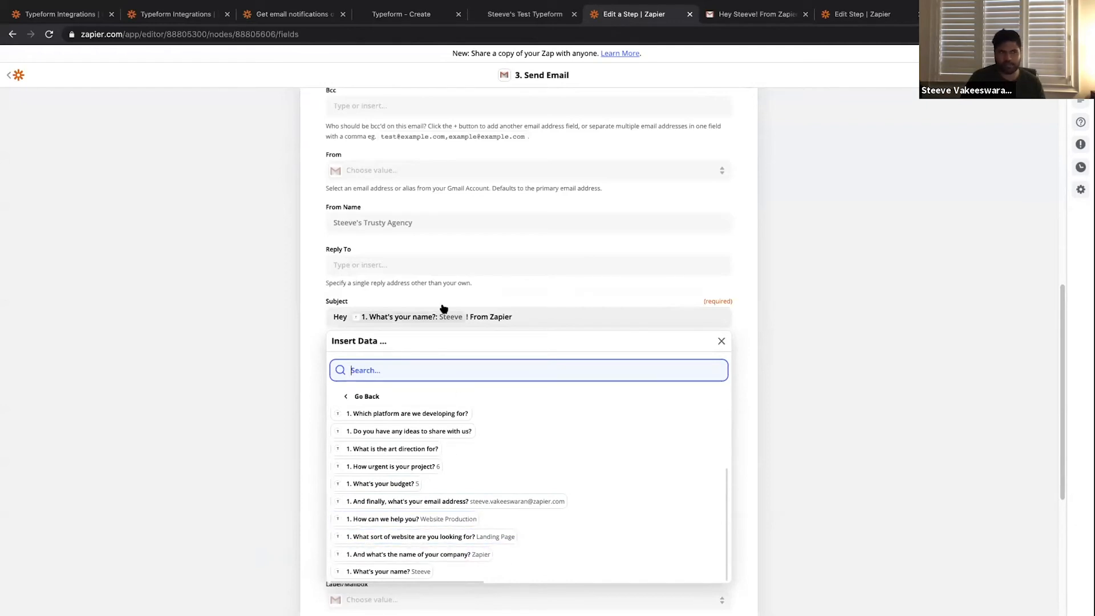
left_click(255, 337)
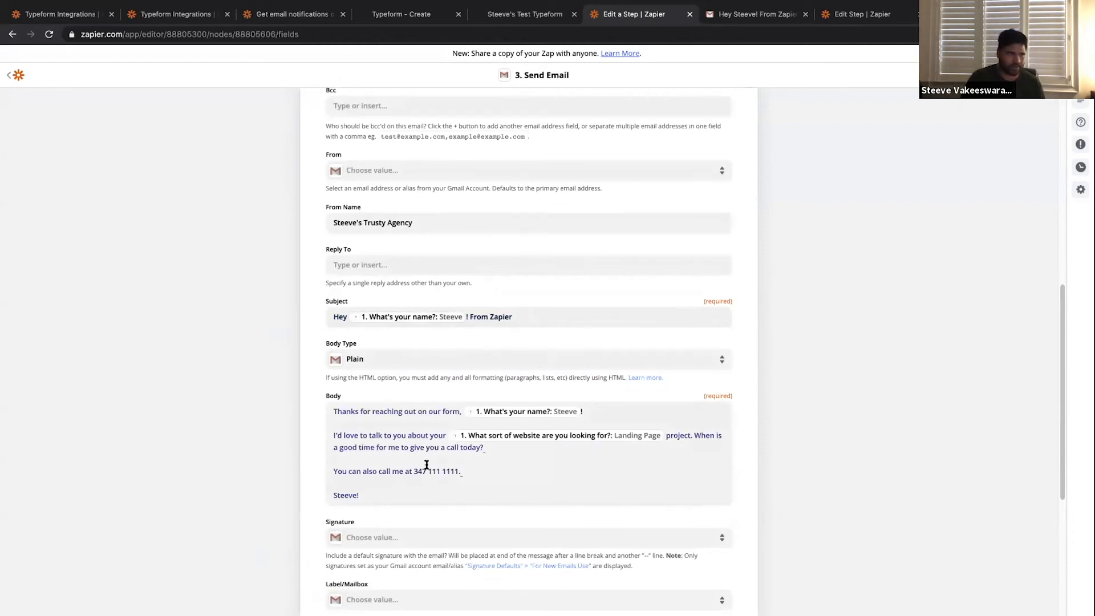
- Review the email Body text and its mapped Typeform answers for the respondent's name and website type
left_click_drag(348, 489, 301, 398)
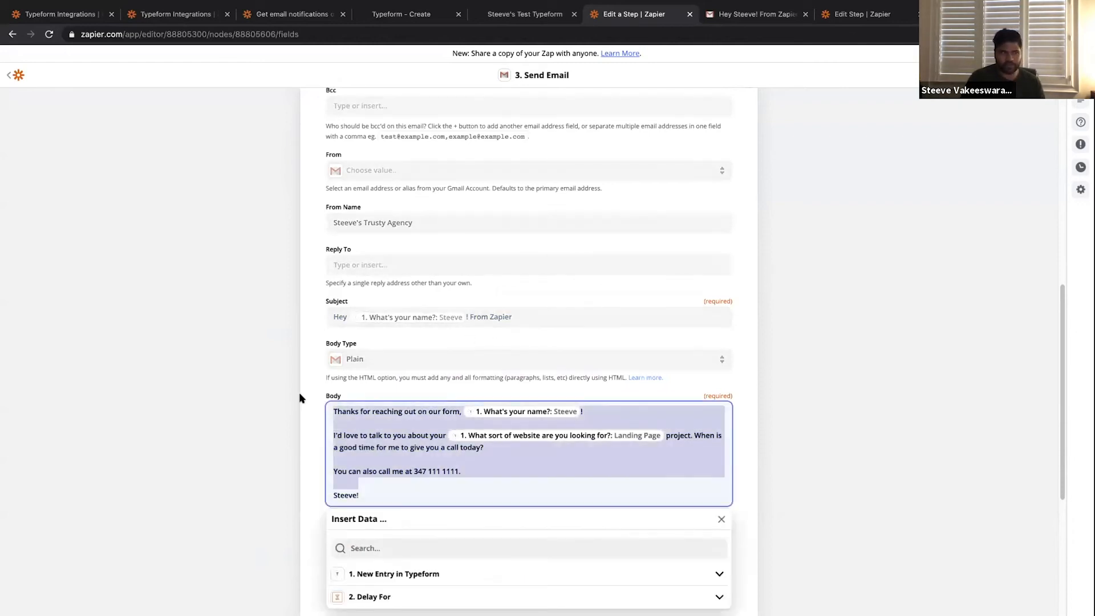
left_click(382, 428)
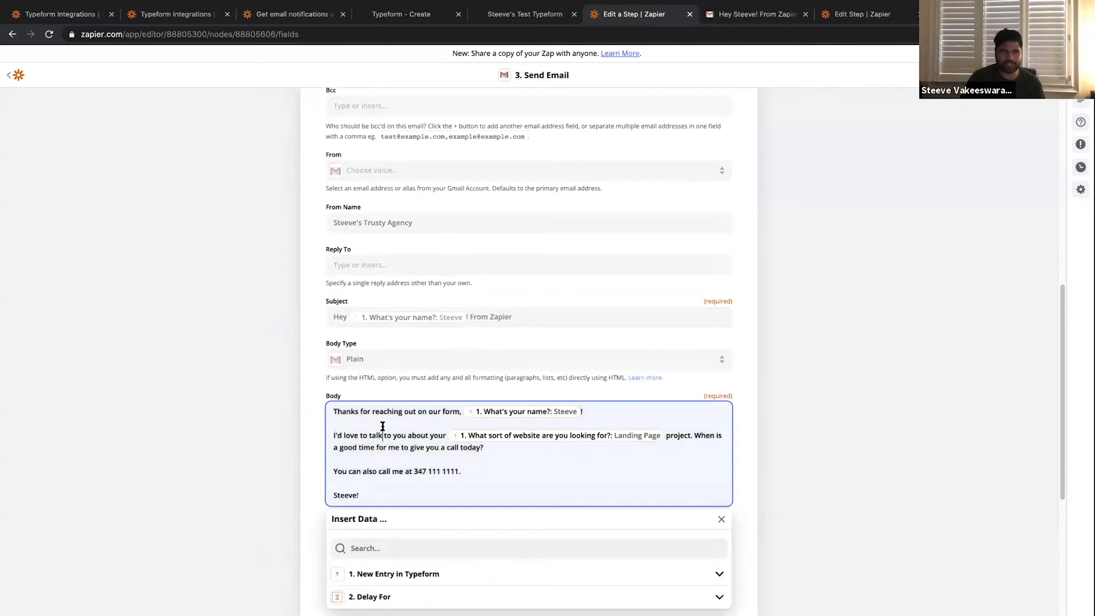
left_click(459, 410)
type(",")
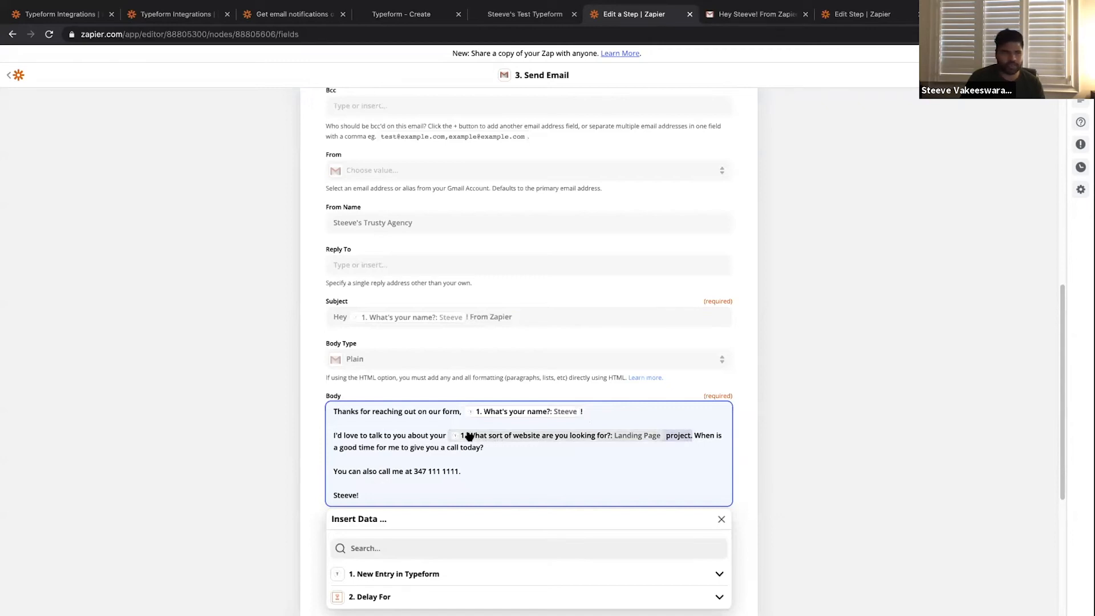
- Replace the website-type answer and "project." in the email Body's second paragraph so it reads "I'd love to talk to you about your company ("
key("BackSpace")
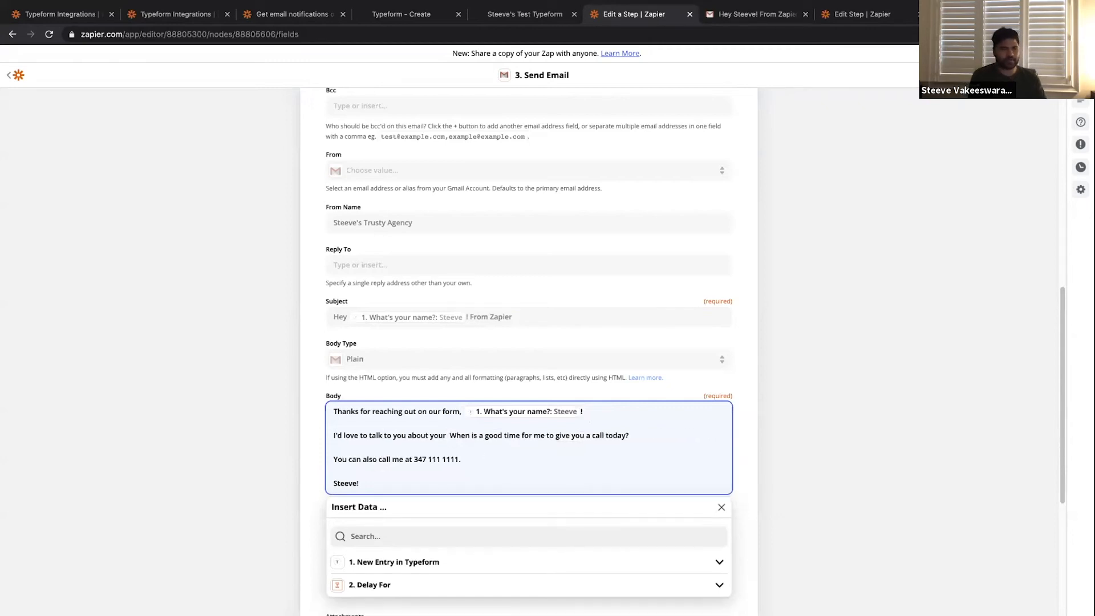
key("BackSpace")
key("BackSpace")
key("BackSpace")
key("BackSpace")
key("BackSpace")
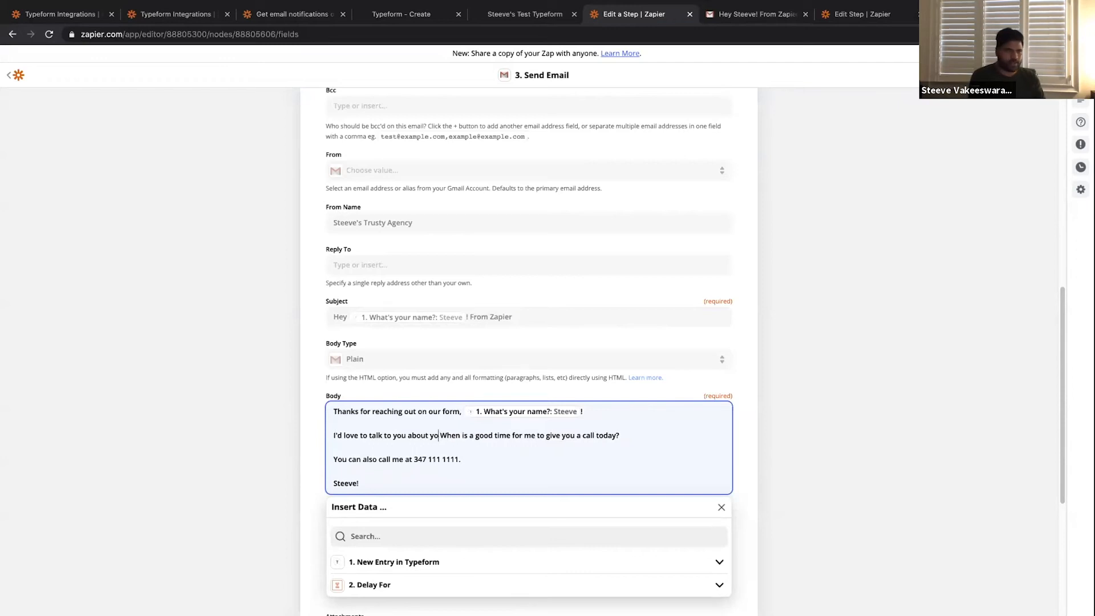
type("our company ")
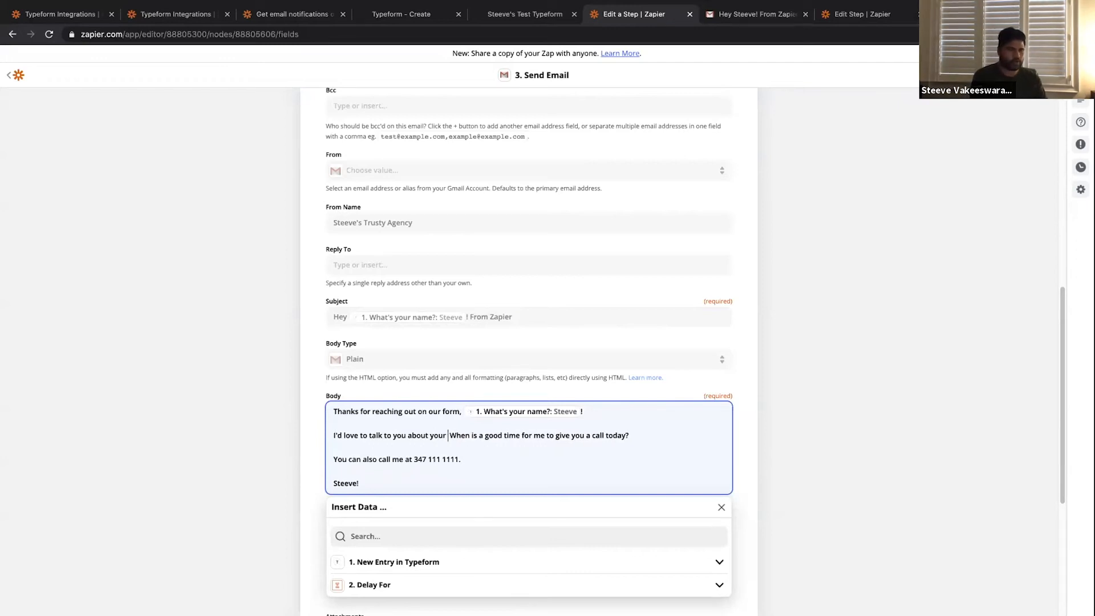
type("(")
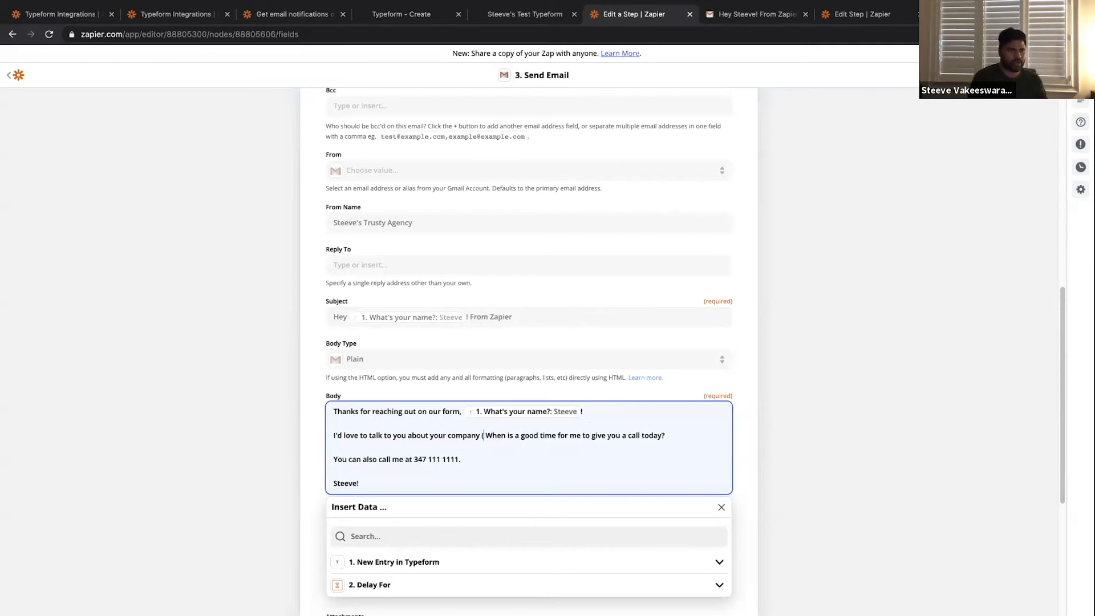
- Insert the Typeform answer "And what's the name of your company?" after the opening bracket in the Body and end the sentence with ")."
left_click(428, 562)
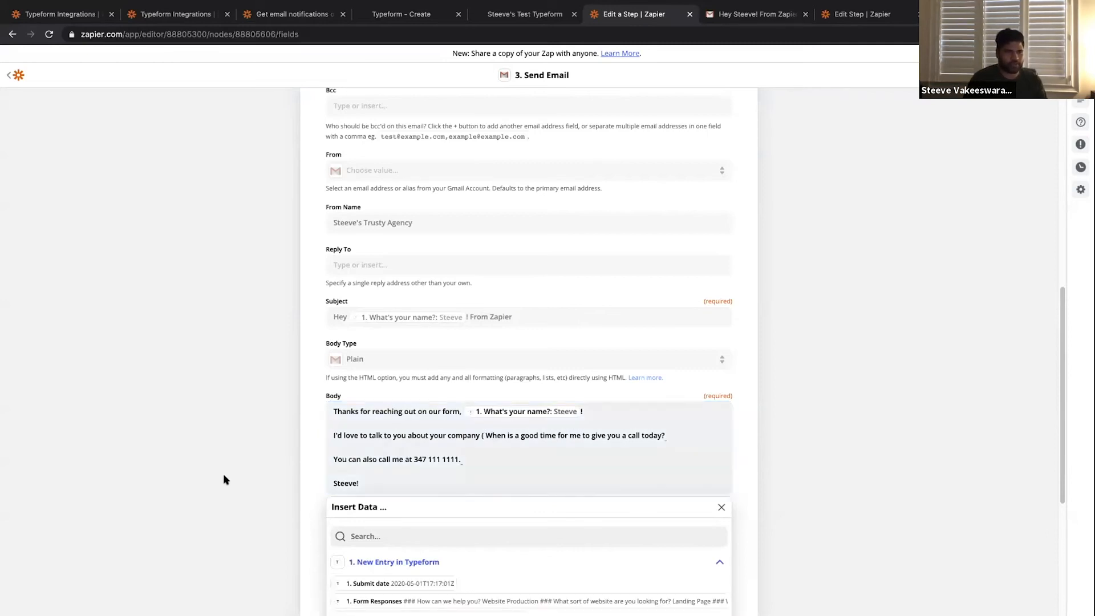
left_click(379, 575)
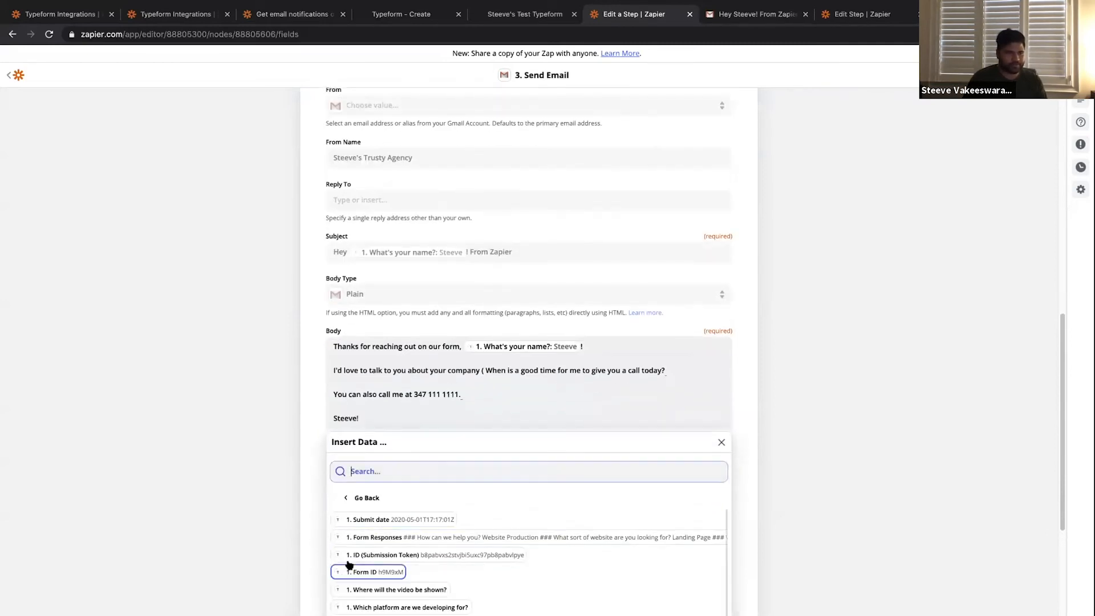
scroll(354, 439, "down", 2)
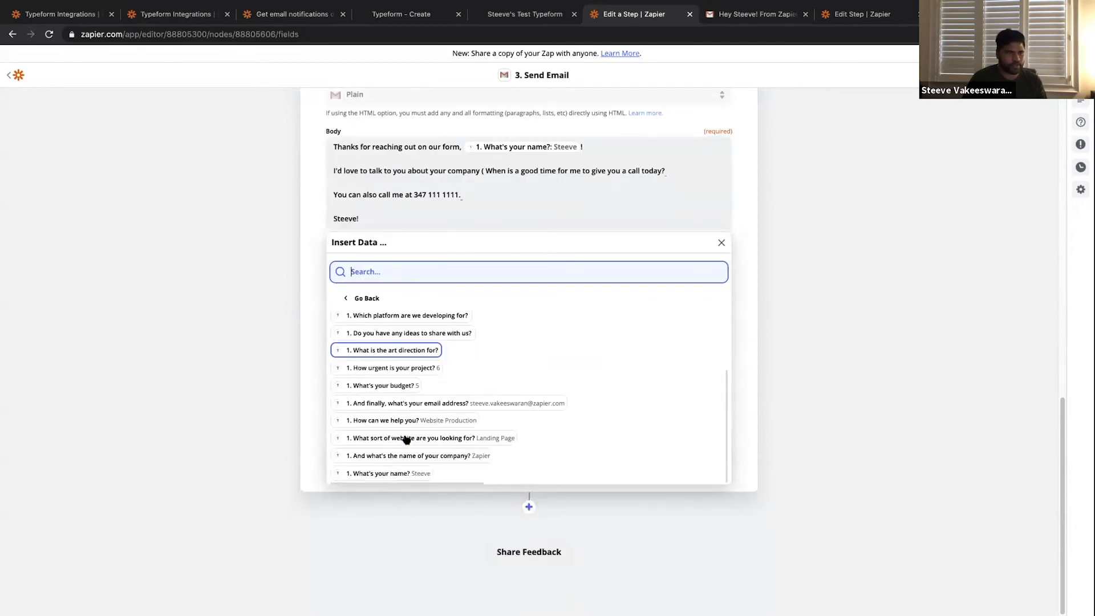
left_click(467, 456)
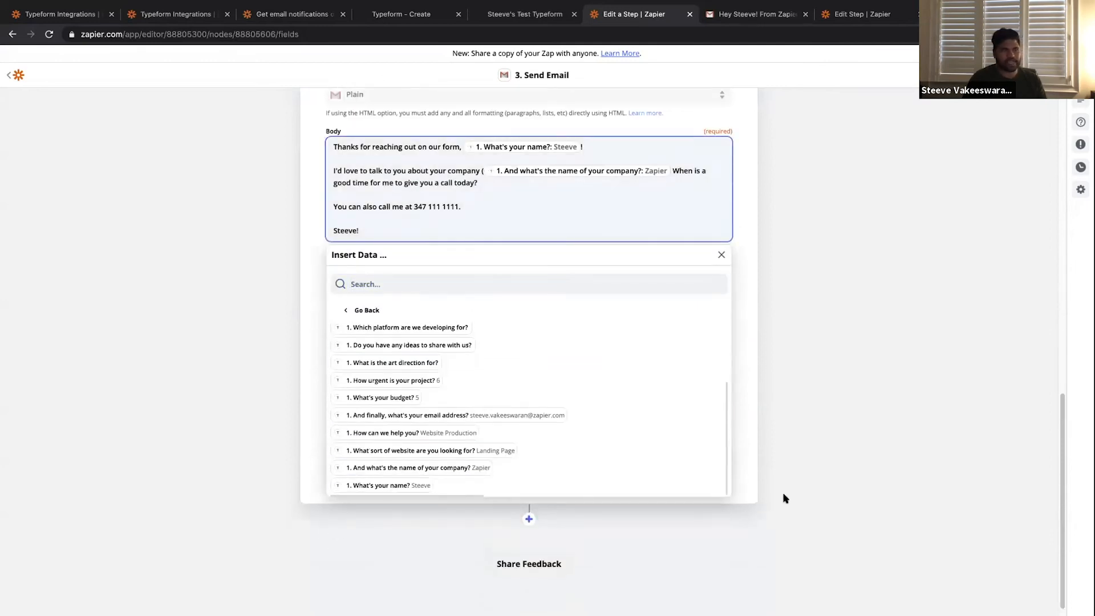
type(".")
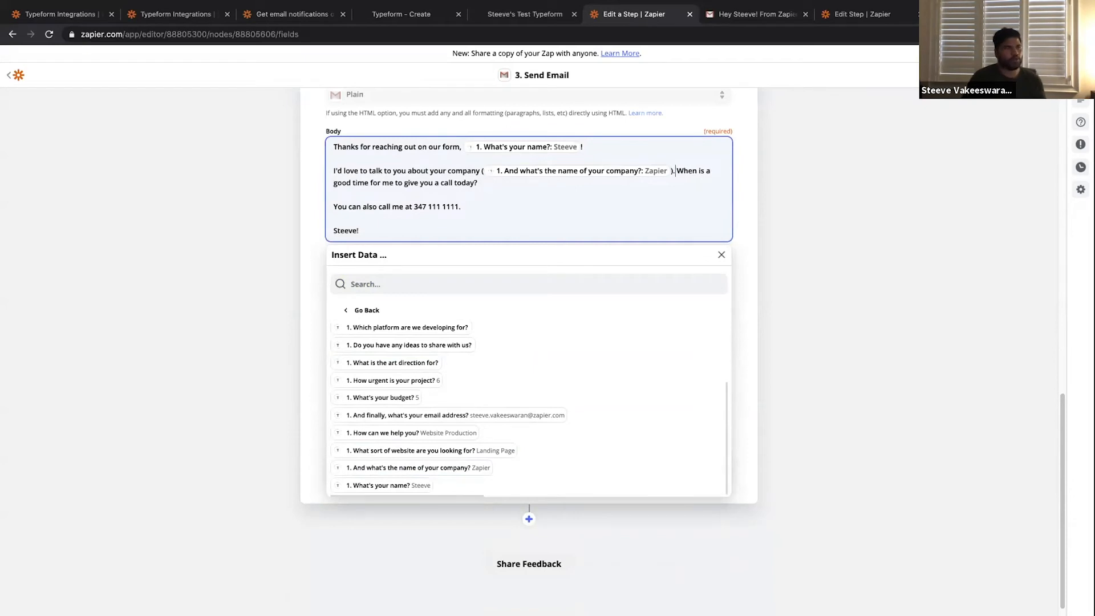
left_click(276, 244)
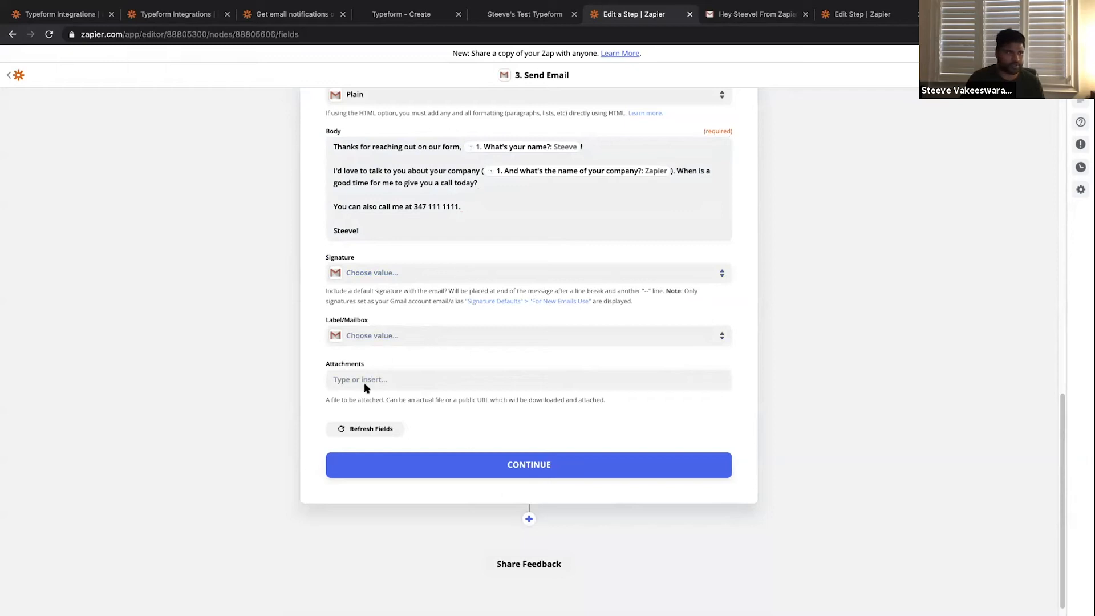
- Continue from the customized email to its test, check the earlier test message in Gmail, and retest the Send Email step
left_click(443, 473)
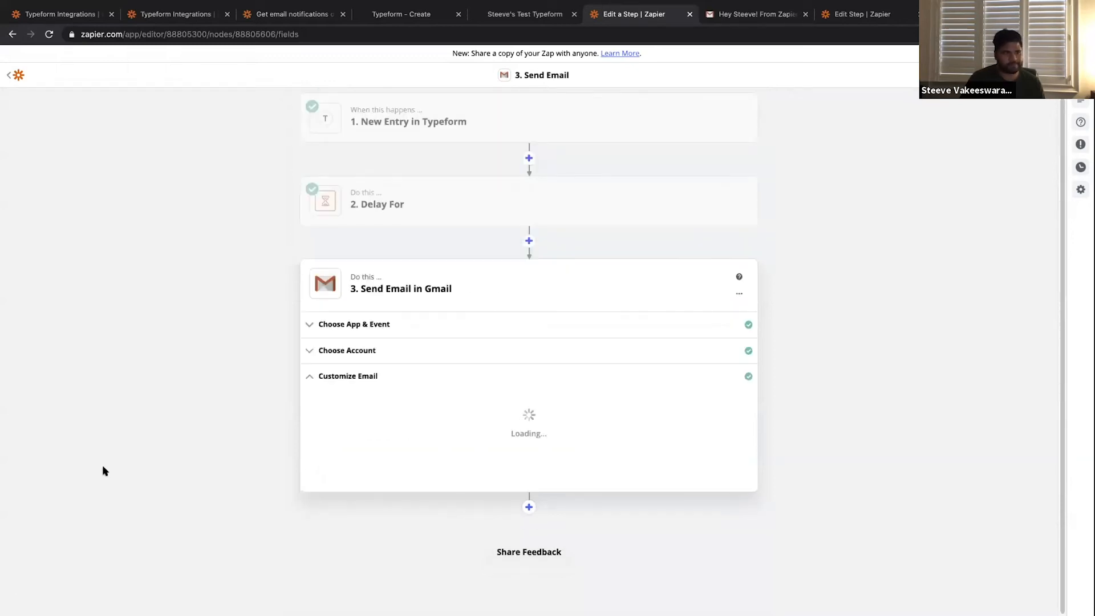
scroll(259, 482, "down", 3)
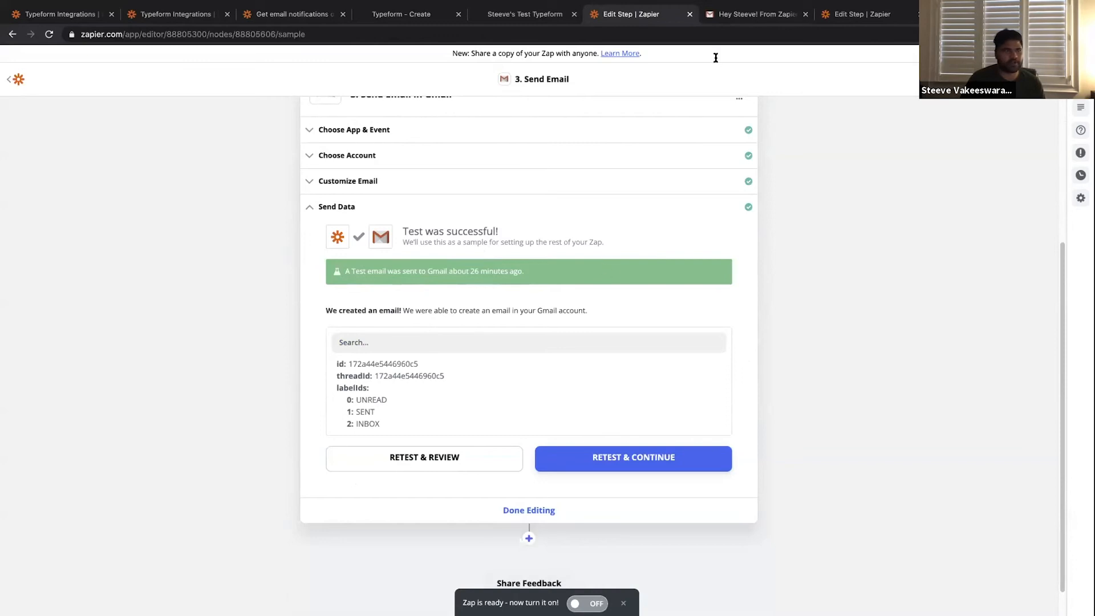
left_click(730, 15)
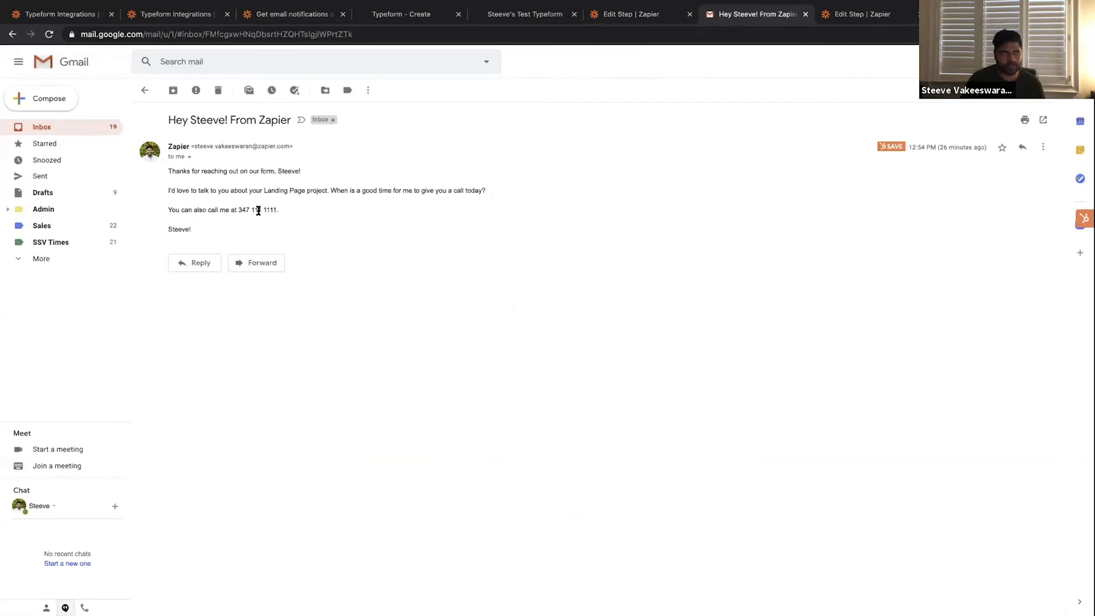
left_click(626, 17)
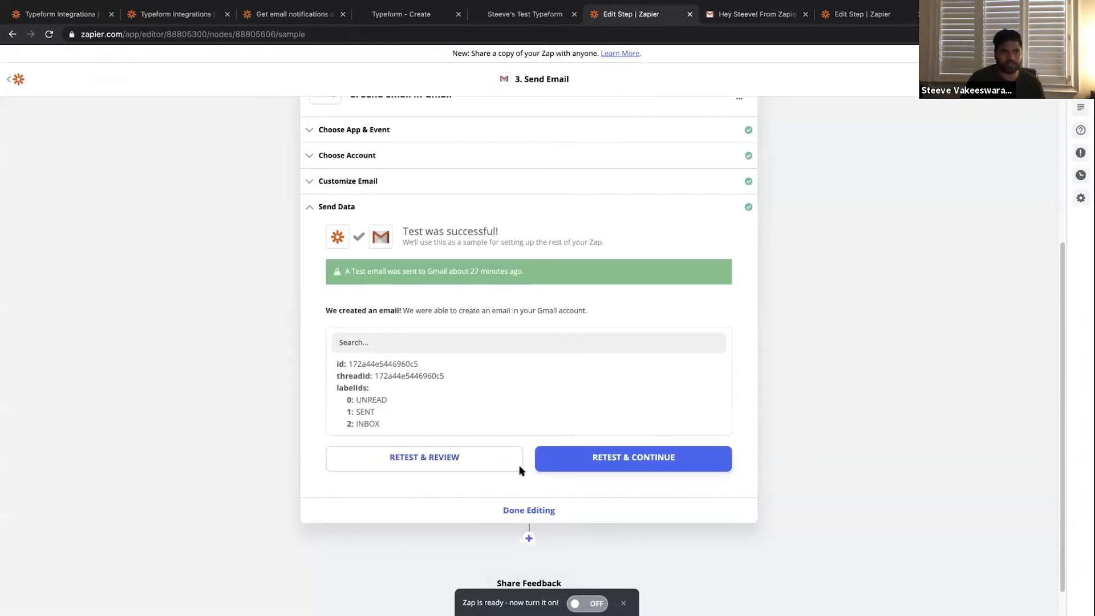
left_click(555, 457)
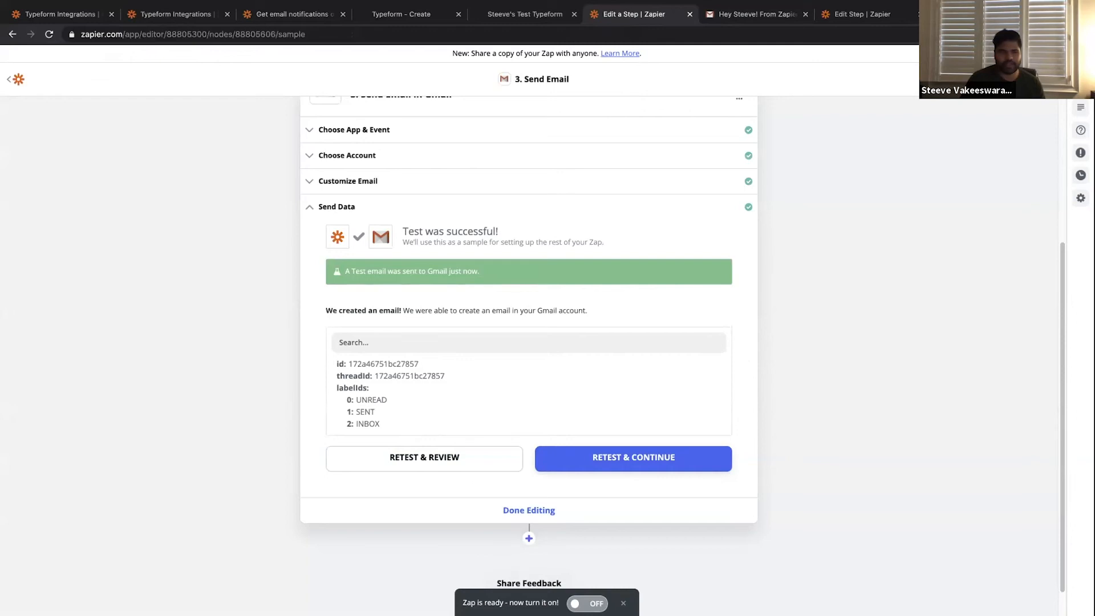
- Turn the Zap on and name it "Leads Follow up via Typeform"
left_click(587, 603)
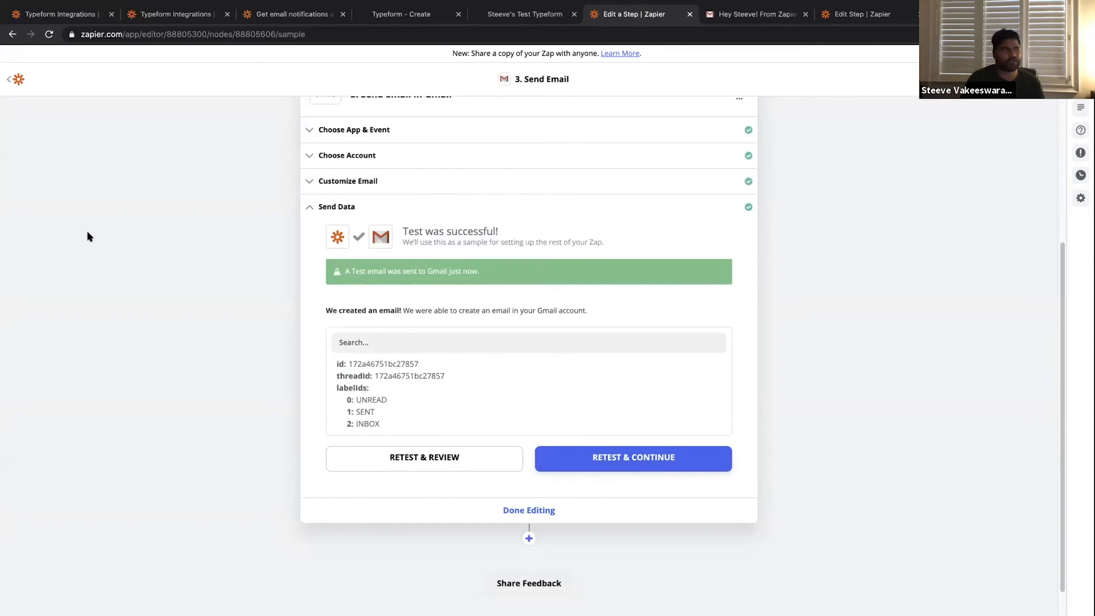
scroll(86, 237, "up", 2)
left_click(76, 79)
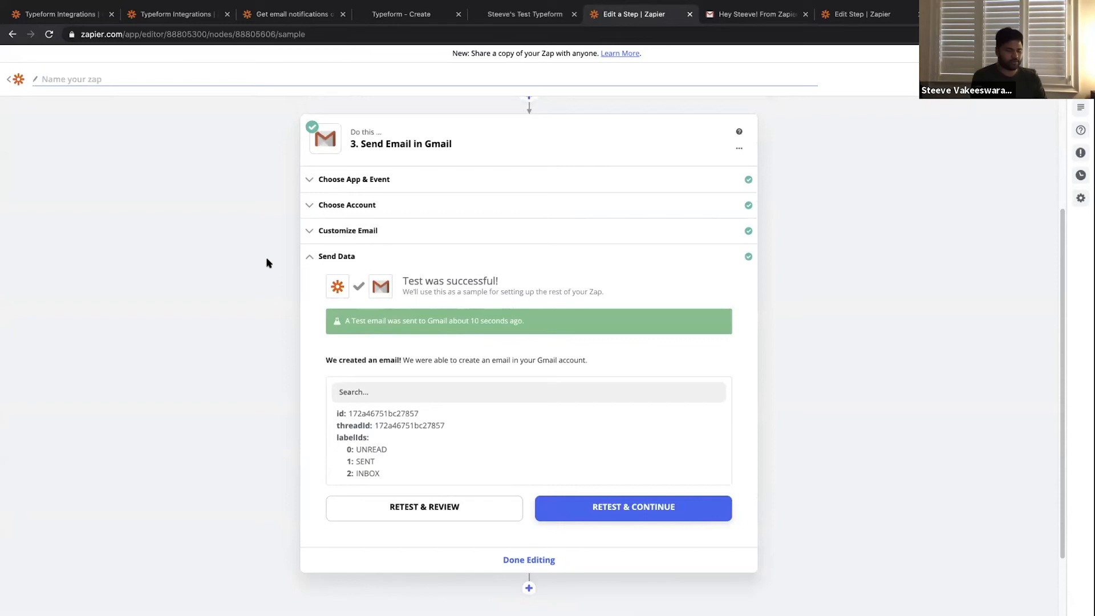
type("Leads")
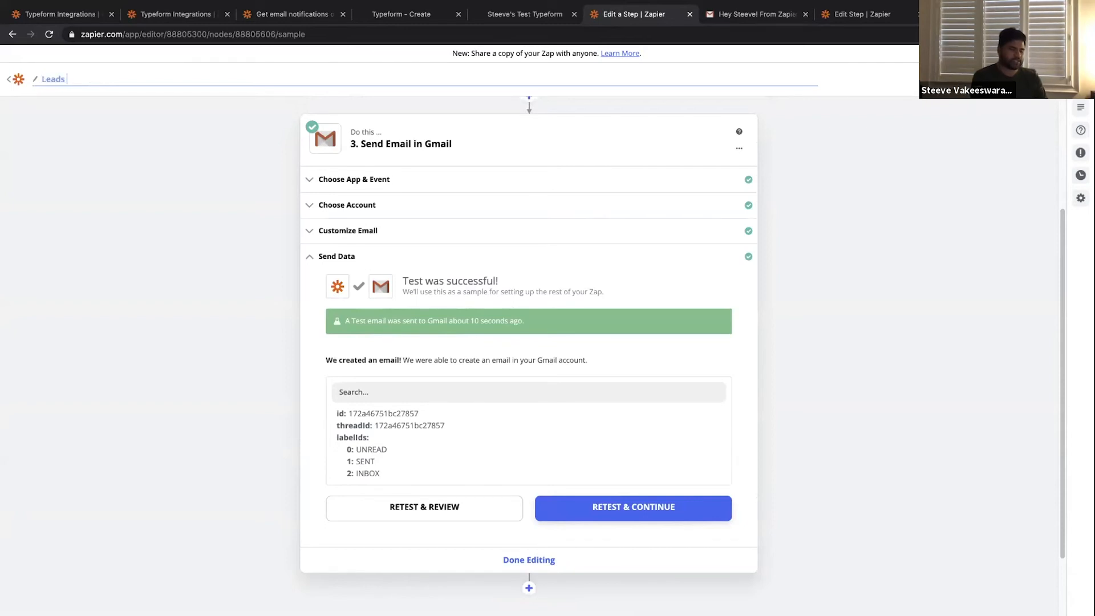
type(" FDllow up via Typeform")
key("Return")
- Leave the editor for the Zaps list and look through the Zaps in the Home folder, including their apps and on/off states
left_click(17, 81)
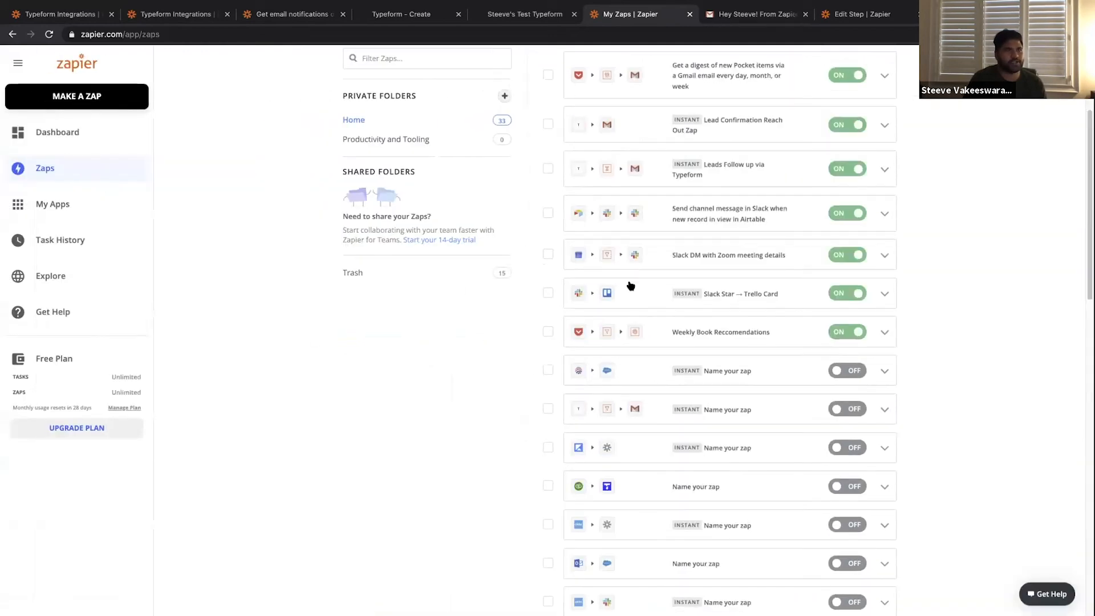
scroll(630, 286, "up", 3)
scroll(628, 350, "down", 13)
scroll(798, 285, "down", 5)
scroll(838, 331, "up", 15)
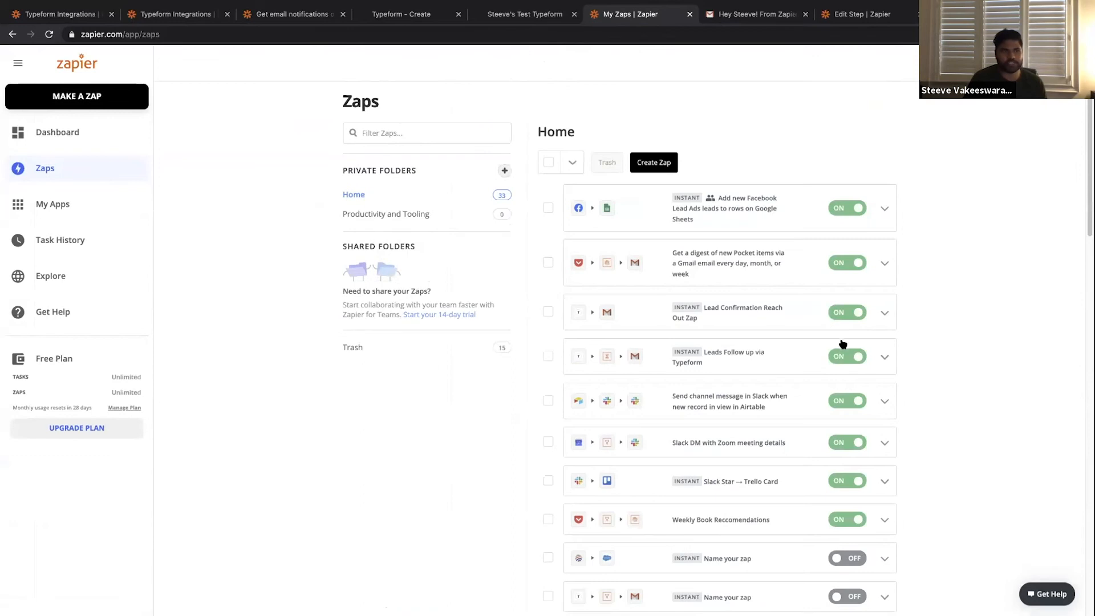
scroll(807, 344, "down", 3)
scroll(777, 374, "down", 2)
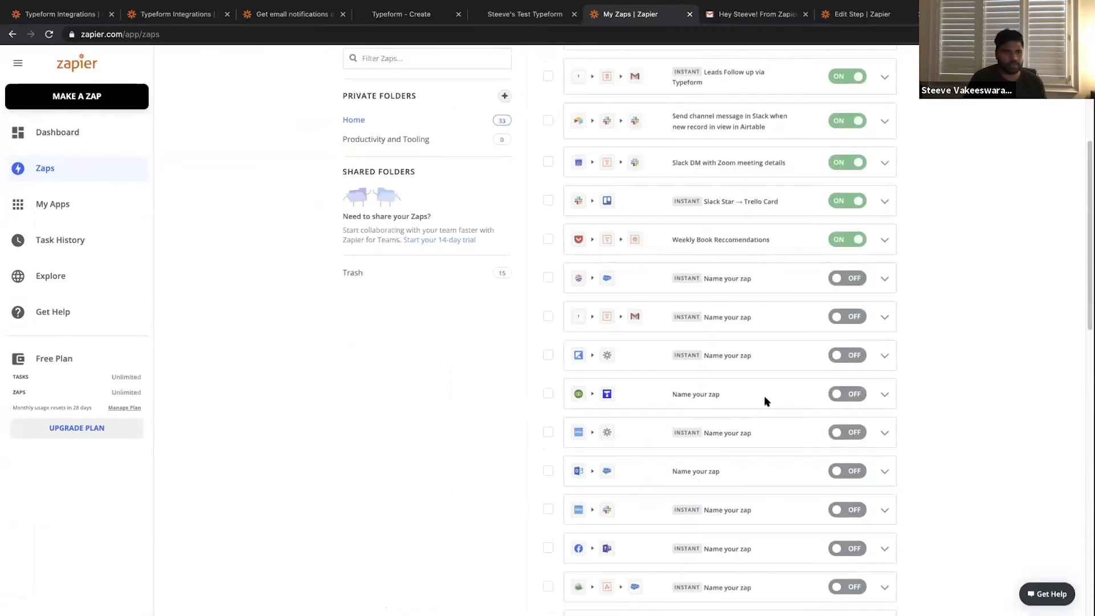
scroll(747, 399, "up", 5)
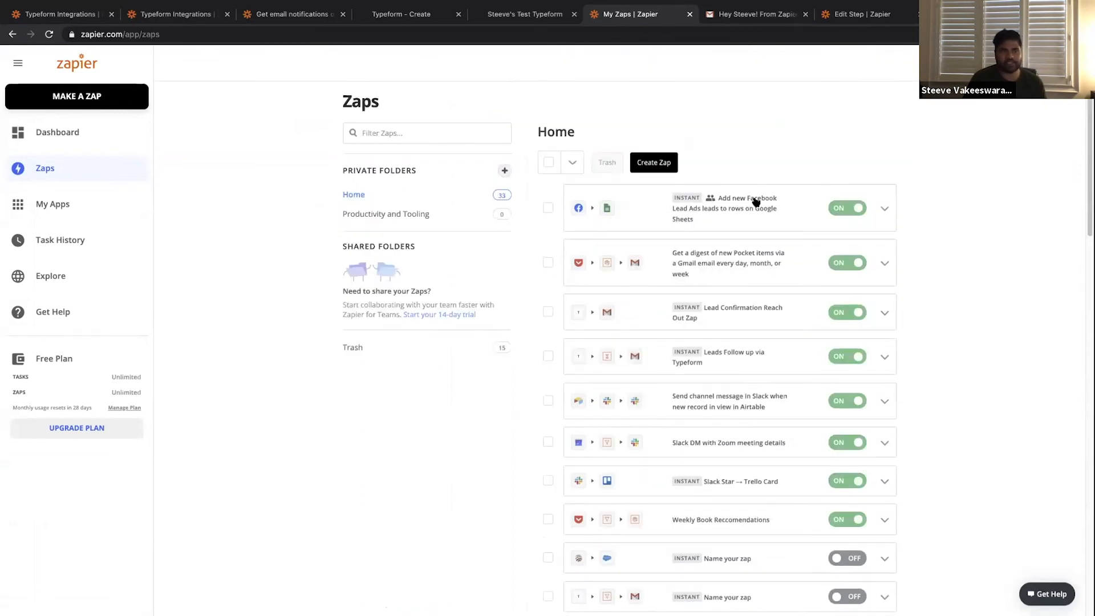
scroll(782, 285, "down", 10)
scroll(711, 337, "down", 2)
scroll(710, 337, "up", 9)
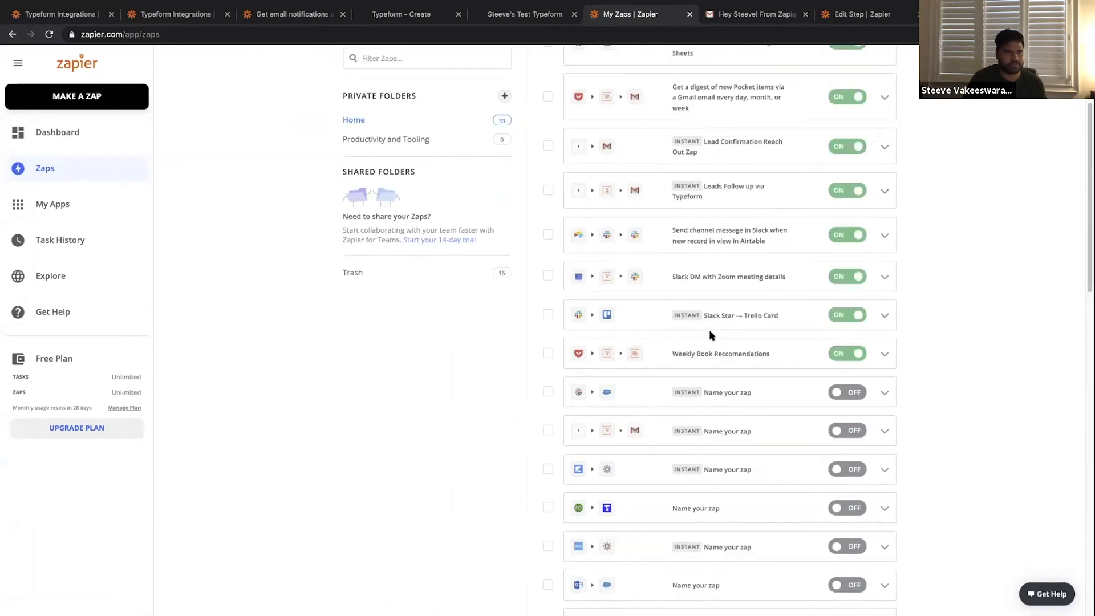
scroll(710, 337, "up", 3)
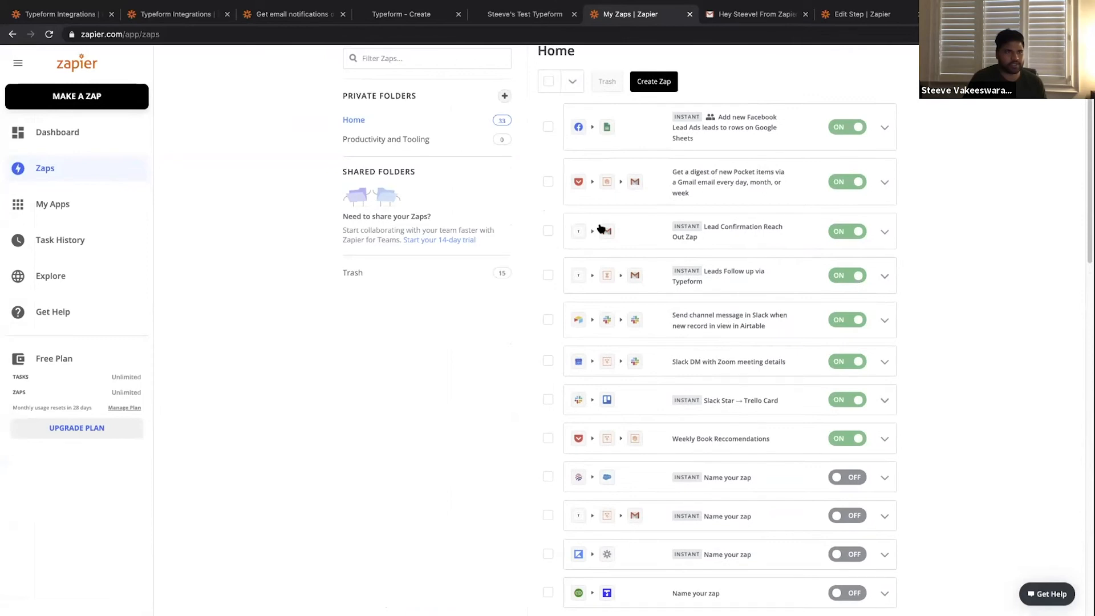
scroll(687, 221, "up", 1)
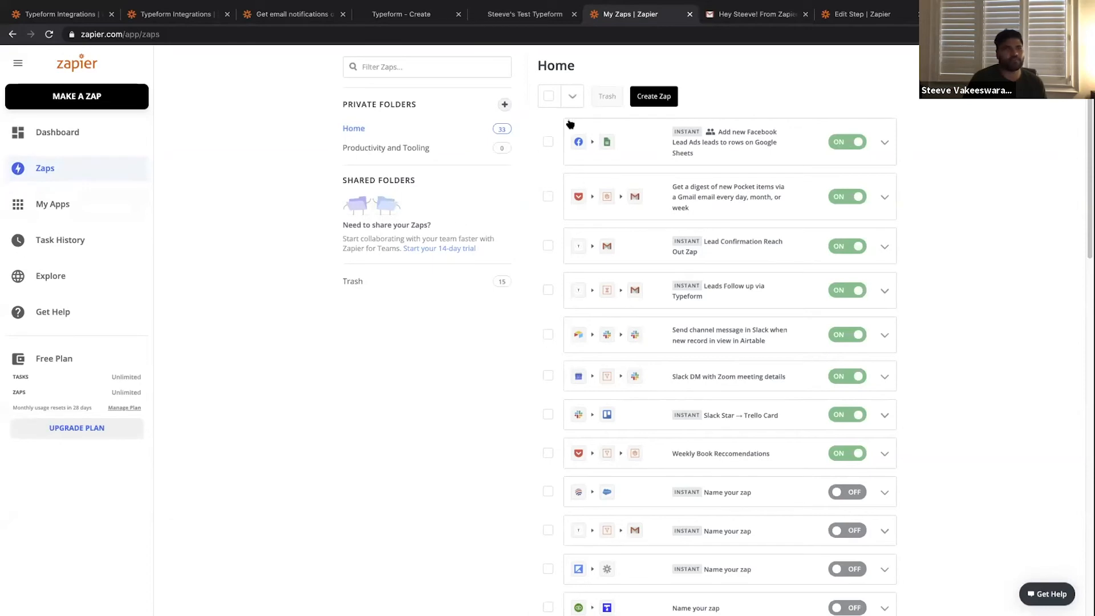
- Switch to the Zap "Get reminders via Gmail and Slack for upcoming Zoom calls" and review its trigger's Google Calendar account choices
left_click(845, 17)
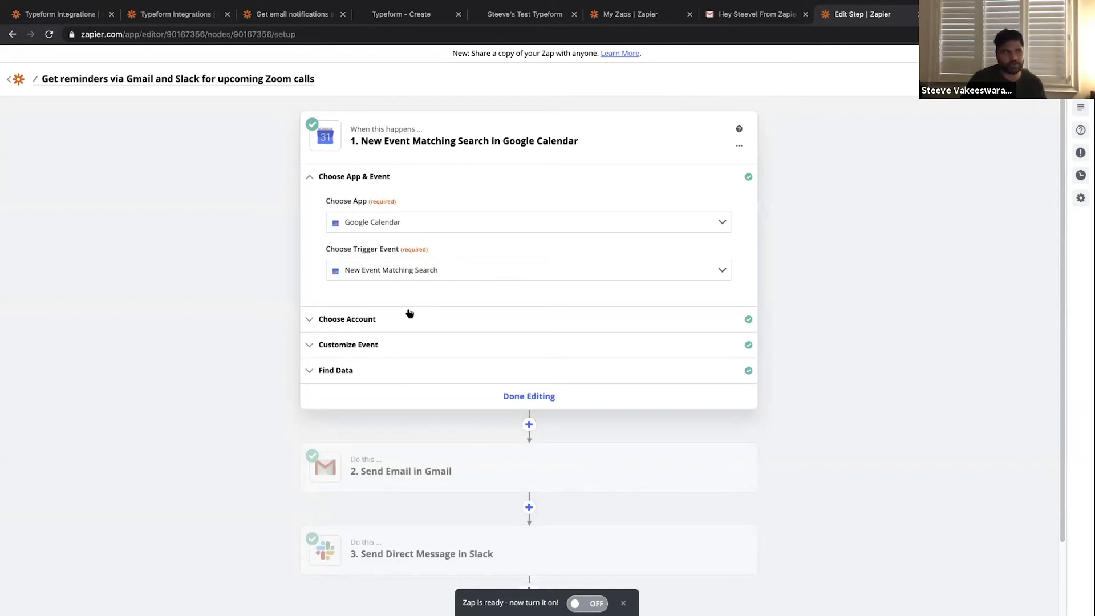
left_click(361, 318)
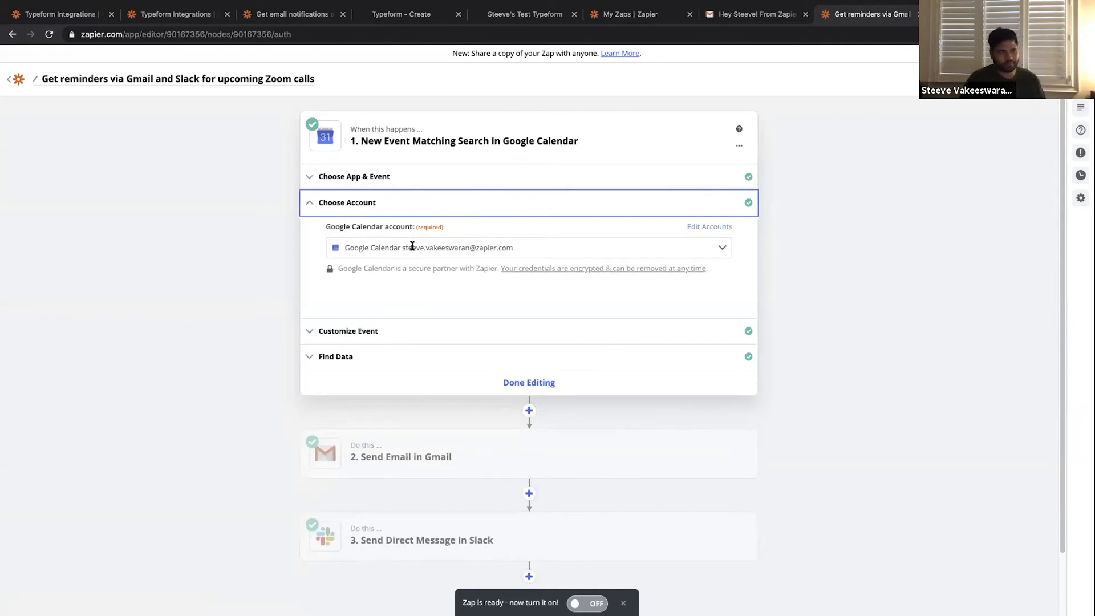
left_click(440, 242)
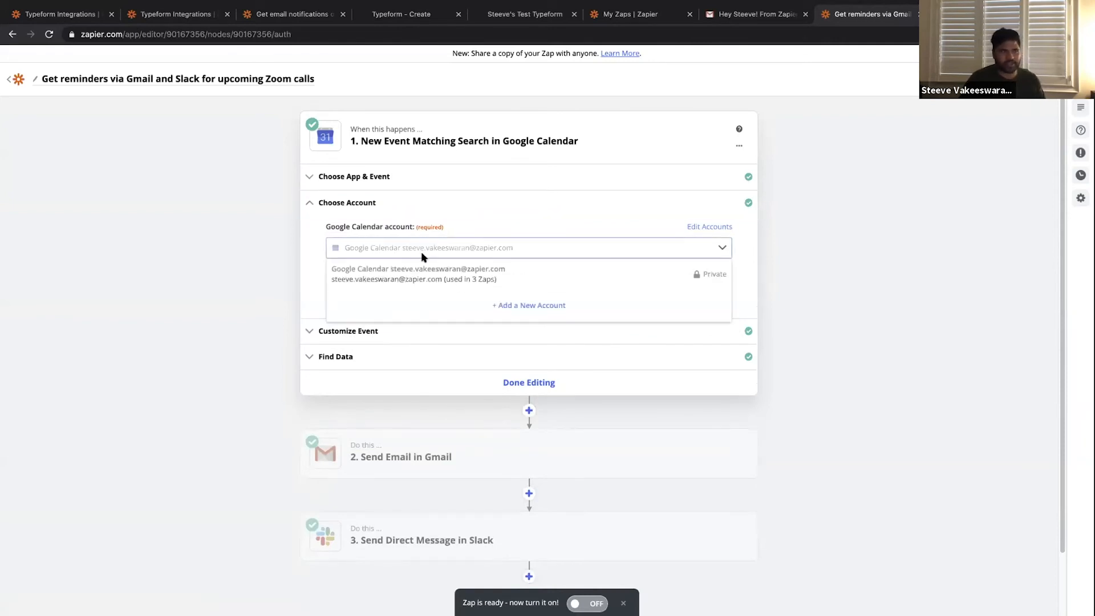
left_click(306, 274)
- Review the Google Calendar trigger's event settings, checking the available calendars and the Search Term while keeping the owner's calendar selected
left_click(340, 329)
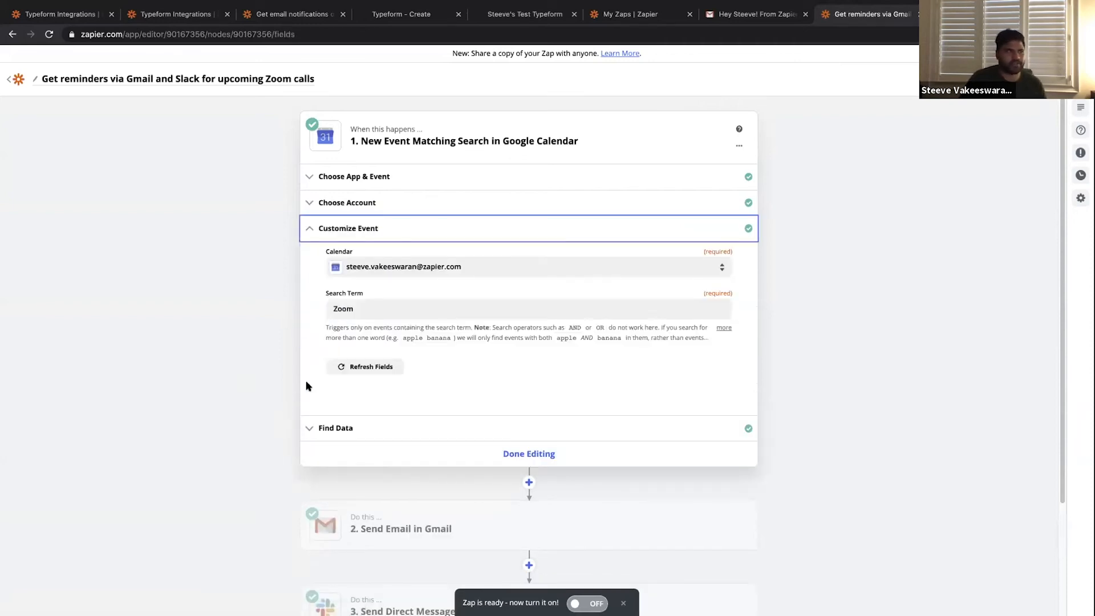
left_click(447, 266)
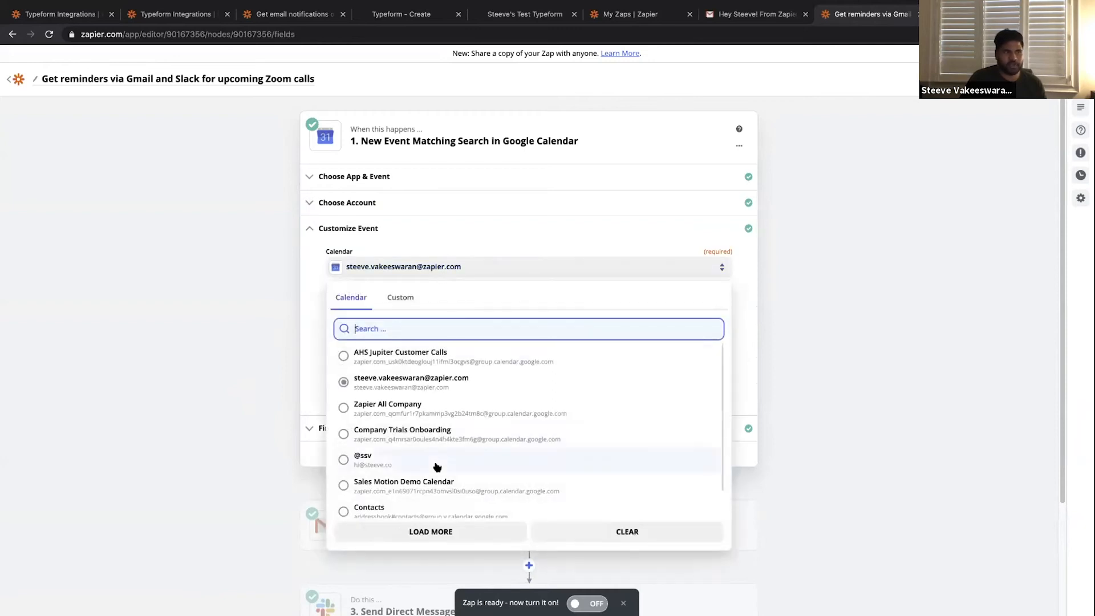
scroll(436, 479, "down", 1)
scroll(442, 439, "up", 2)
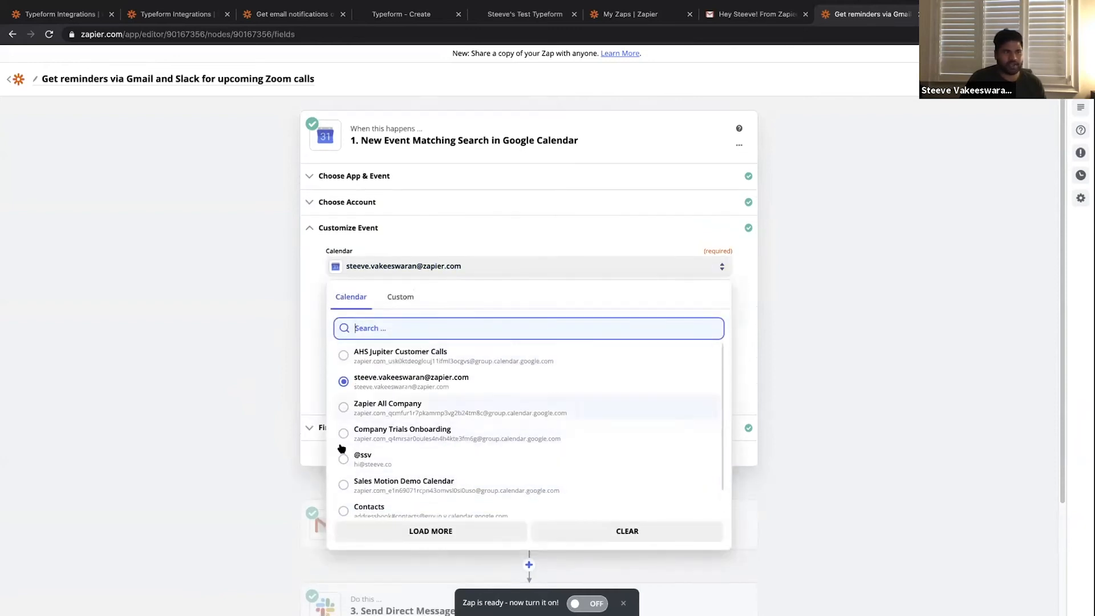
left_click(418, 378)
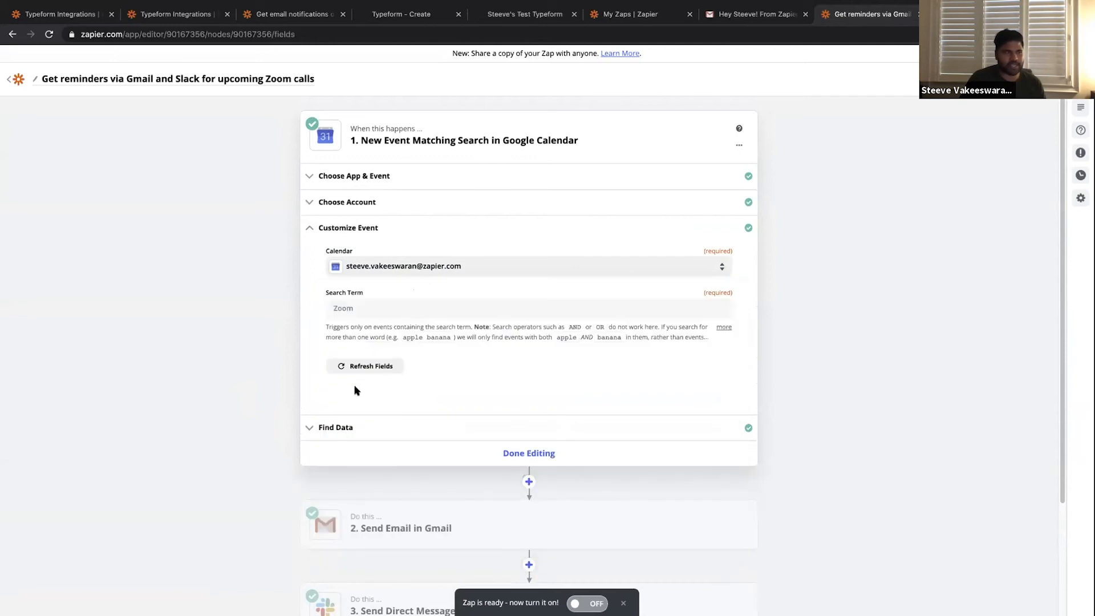
left_click(407, 302)
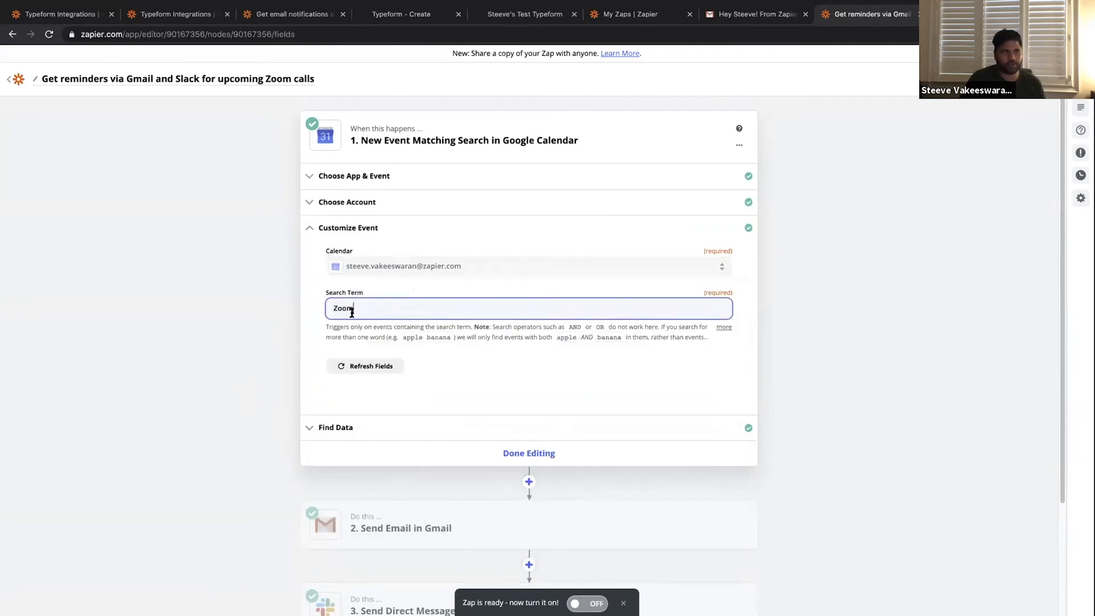
- Examine the sample calendar event found for the trigger, including its summary, description and location
left_click(374, 420)
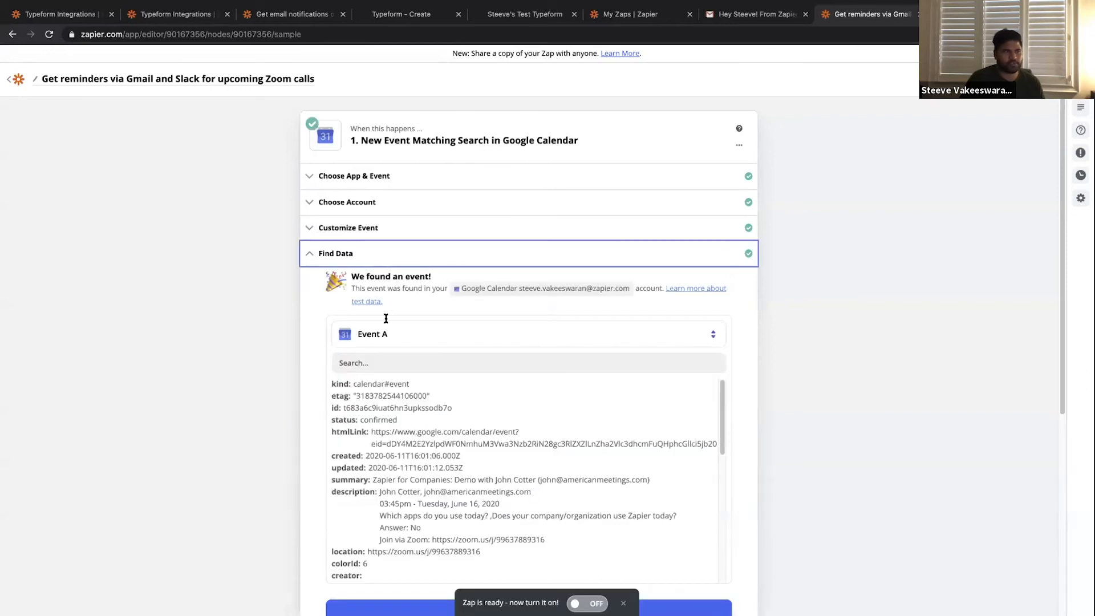
scroll(341, 453, "down", 2)
scroll(342, 479, "up", 2)
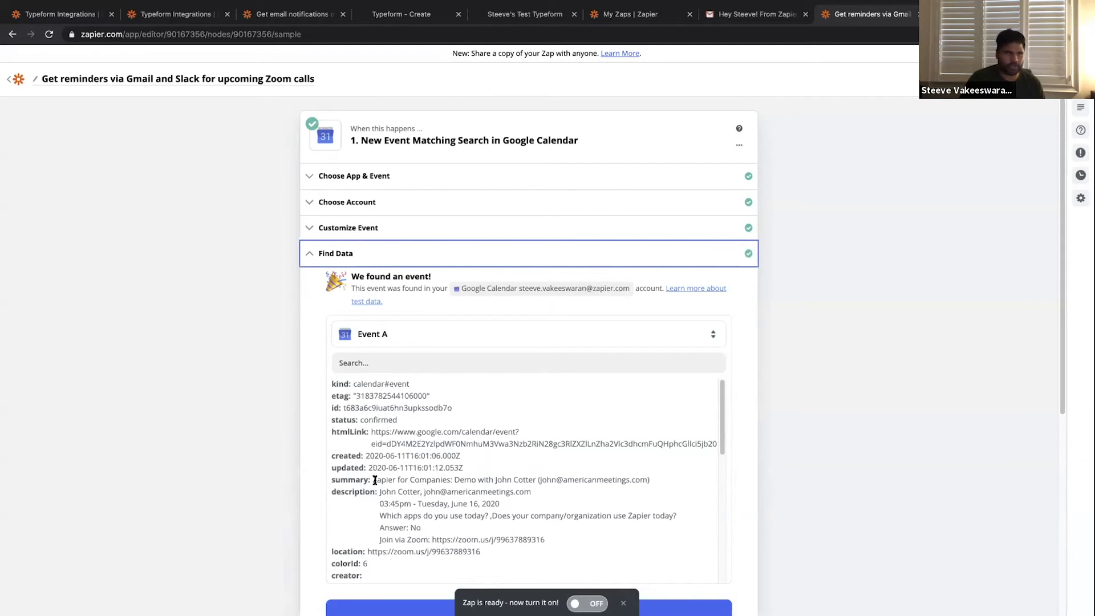
- Examine the sample event's description, Zoom location link, creator, organizer and start details, and finish with the Google Calendar trigger
scroll(399, 474, "down", 1)
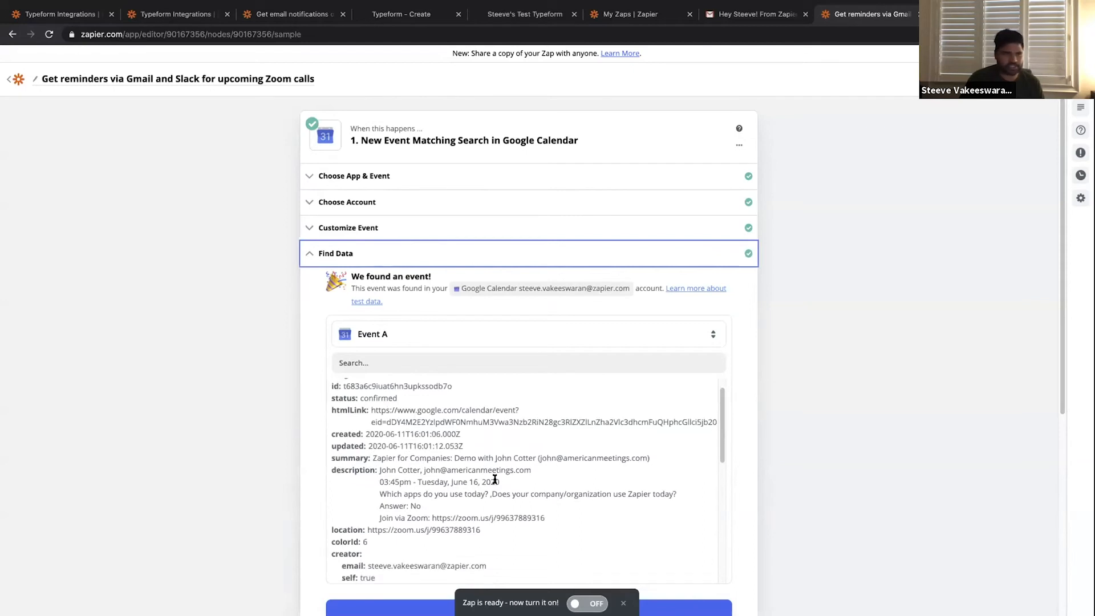
scroll(494, 476, "up", 1)
scroll(491, 478, "down", 4)
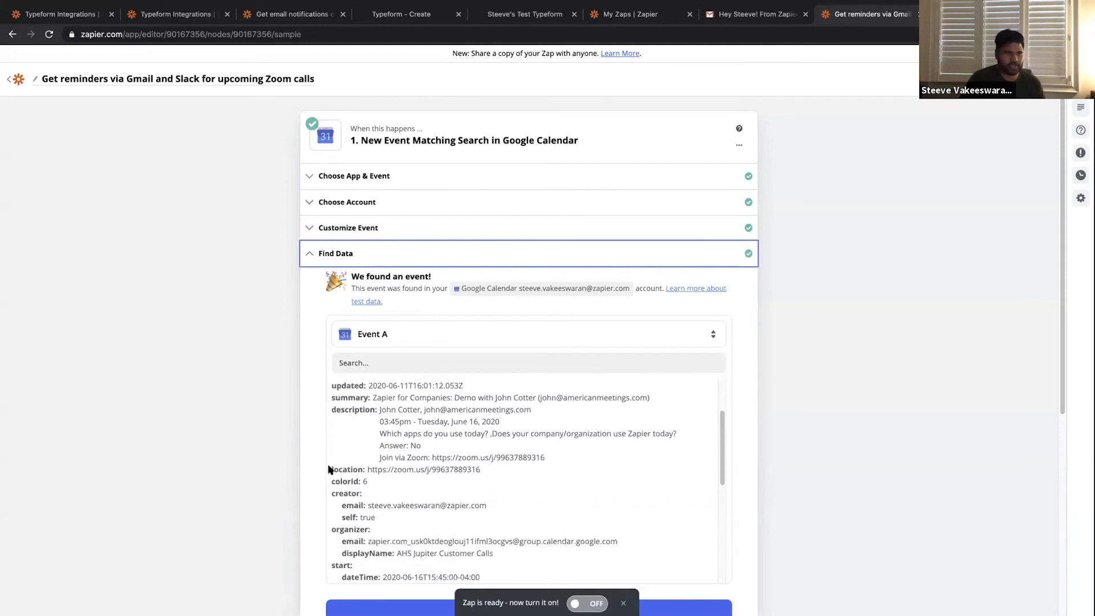
left_click(433, 457)
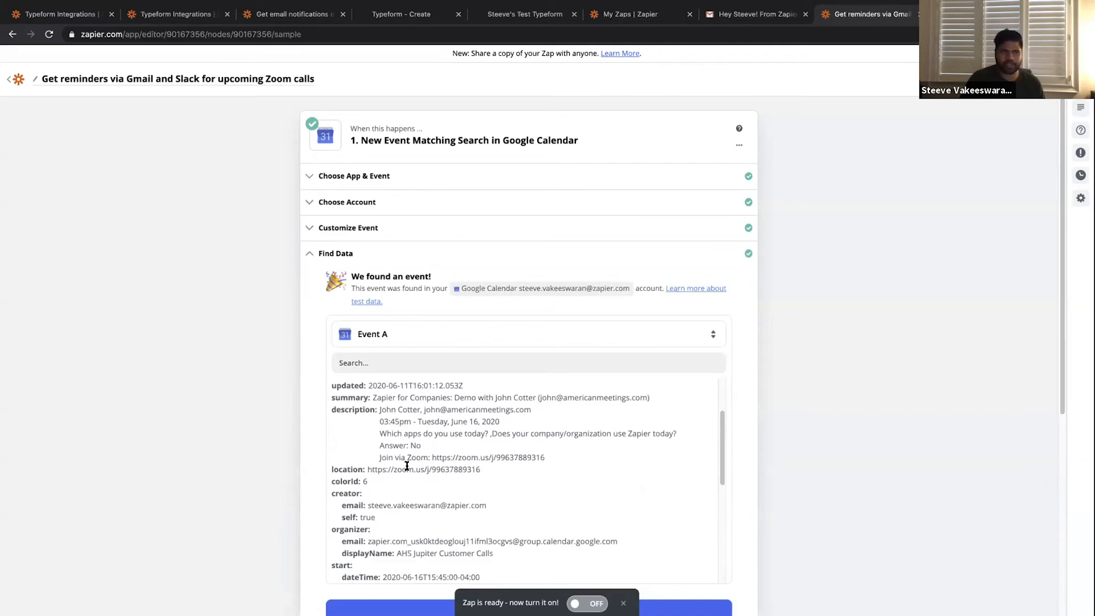
left_click_drag(366, 466, 499, 469)
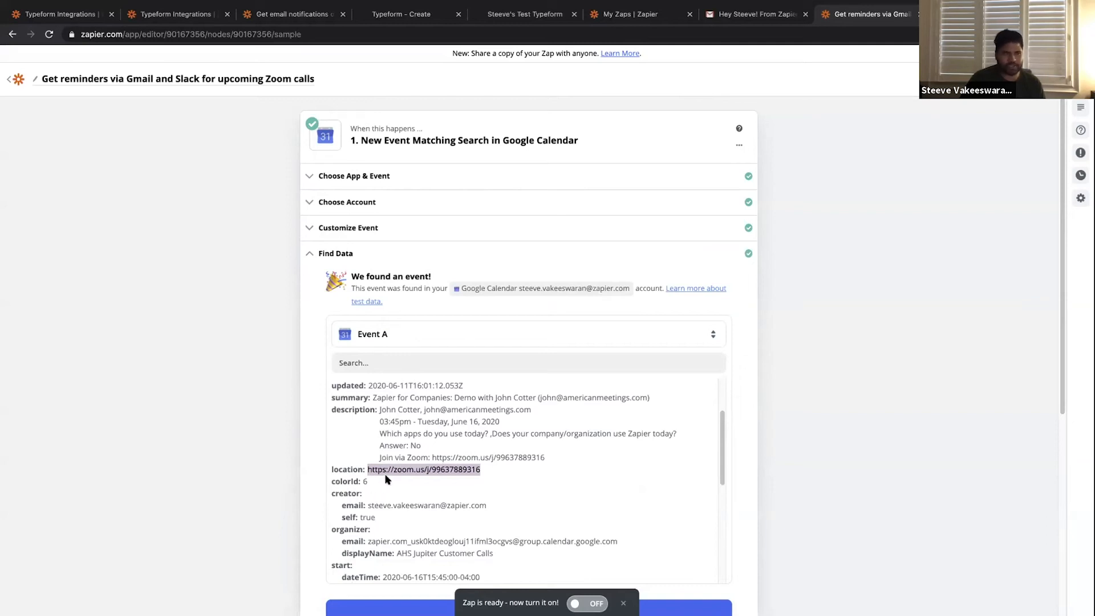
scroll(394, 473, "down", 1)
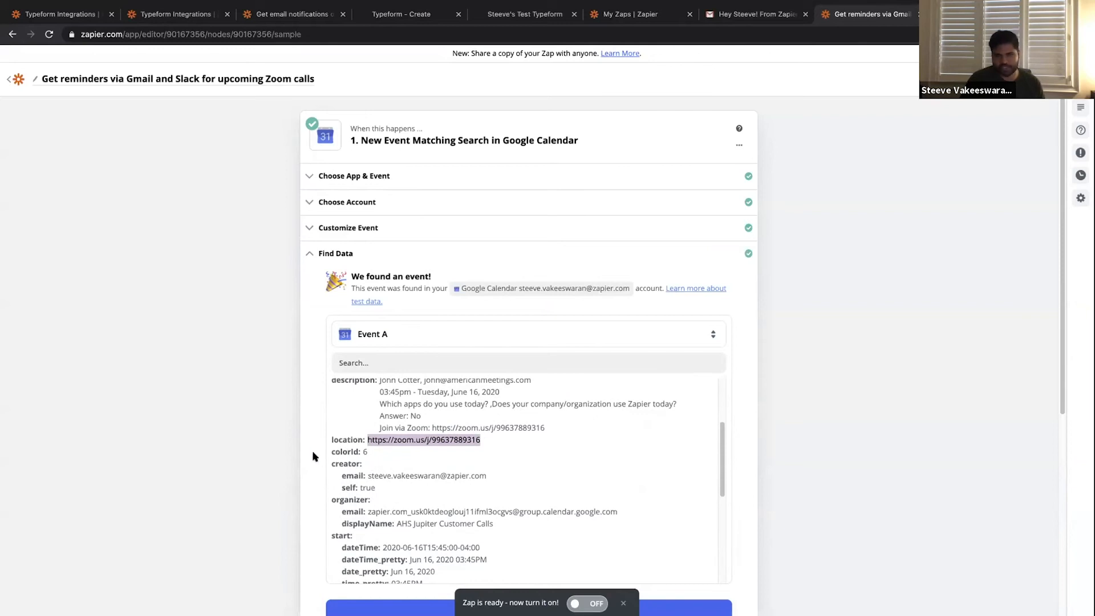
scroll(195, 437, "down", 1)
left_click(408, 570)
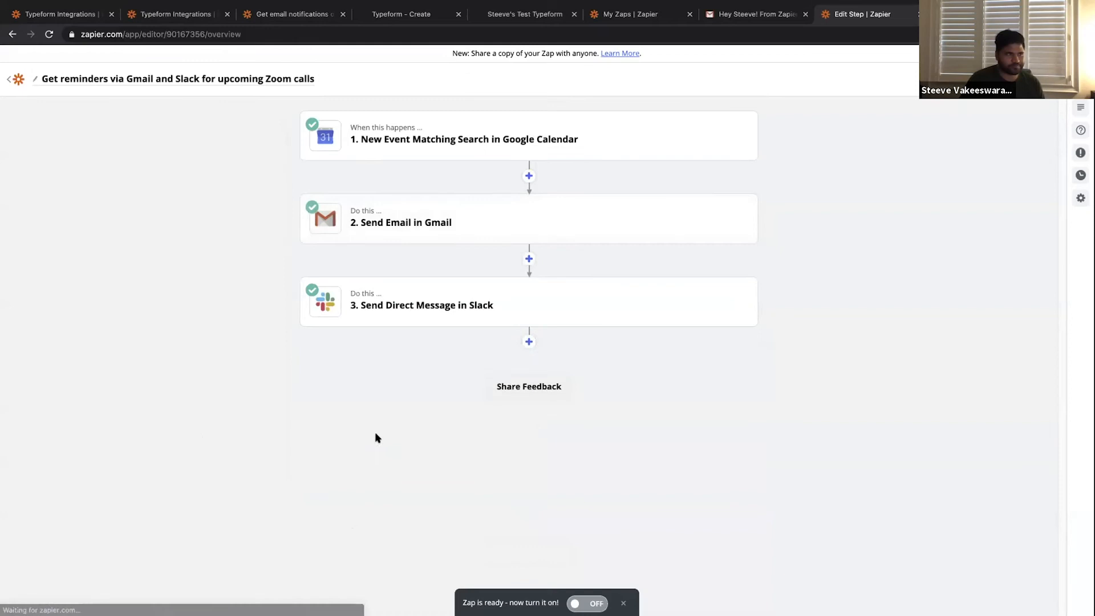
- Review the Send Email in Gmail step's app and event, its Gmail account and the Creator Email mapped as the recipient
left_click(408, 222)
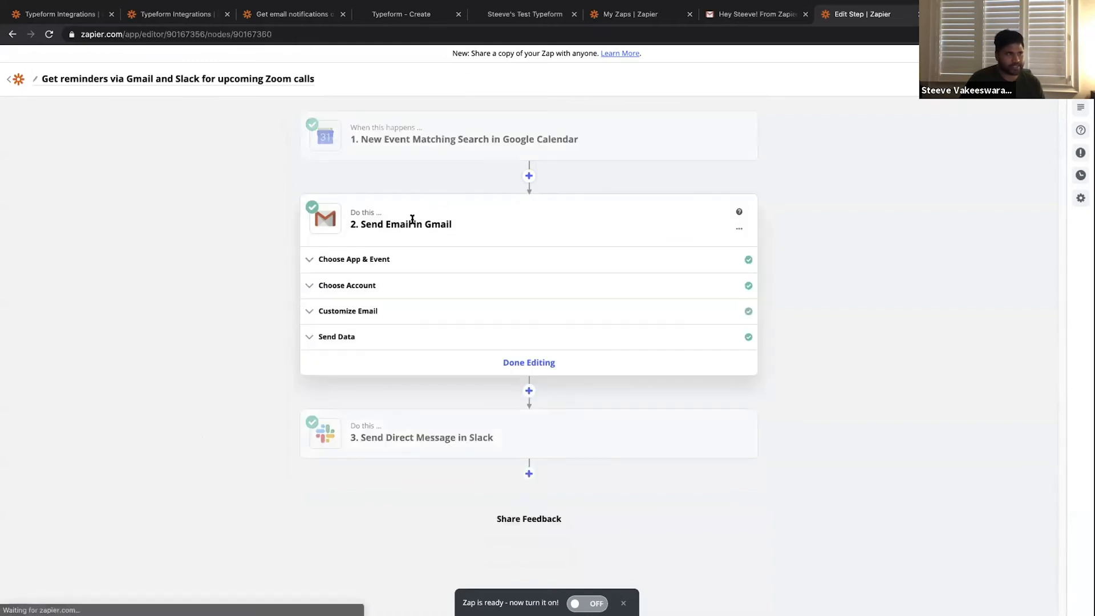
left_click(390, 260)
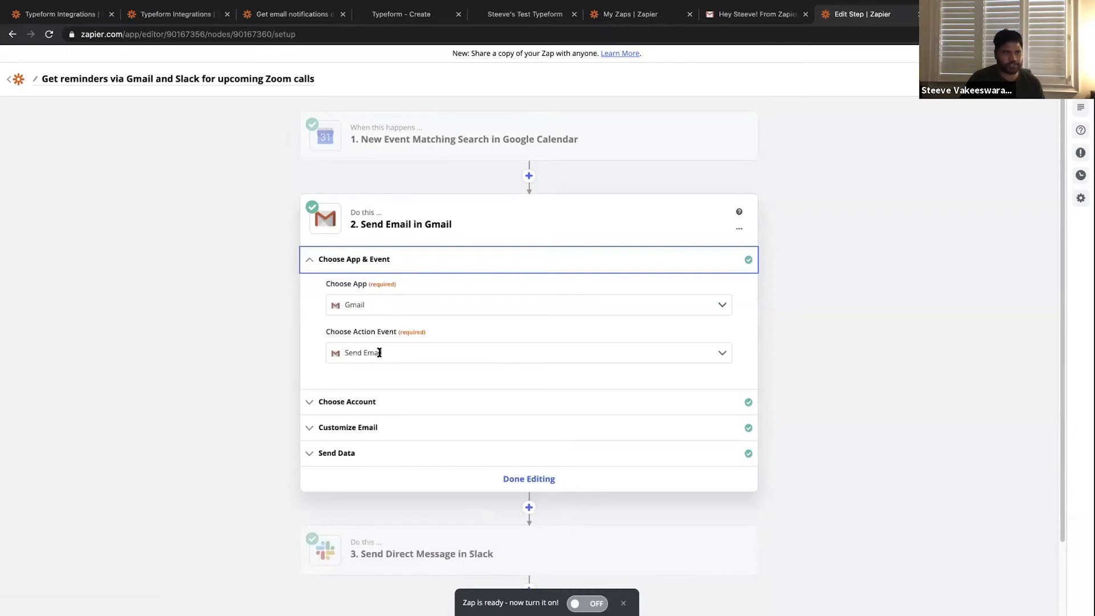
left_click(380, 401)
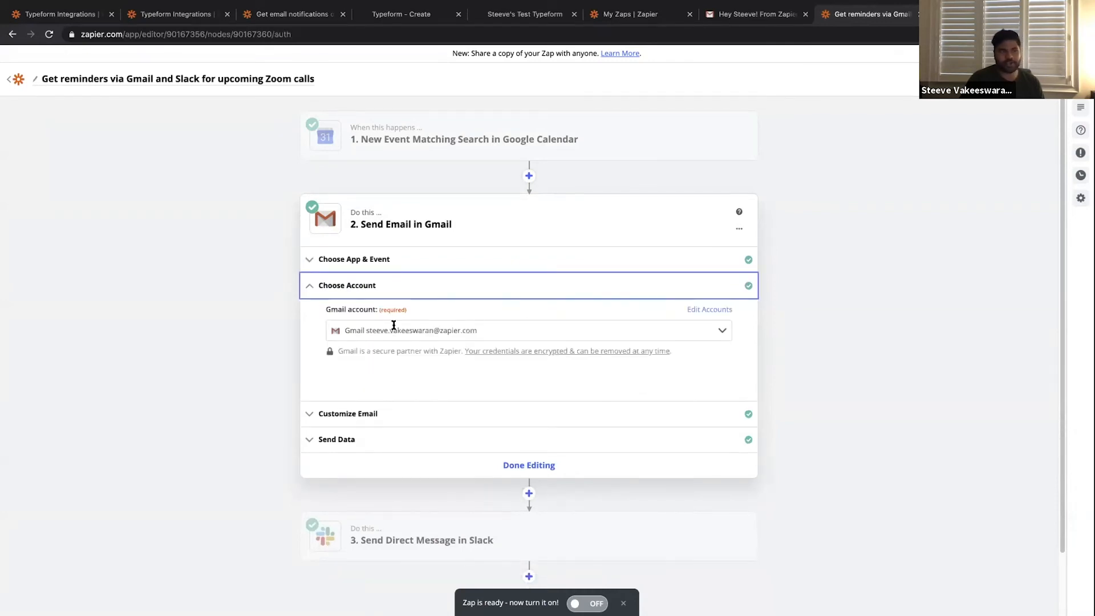
left_click(364, 412)
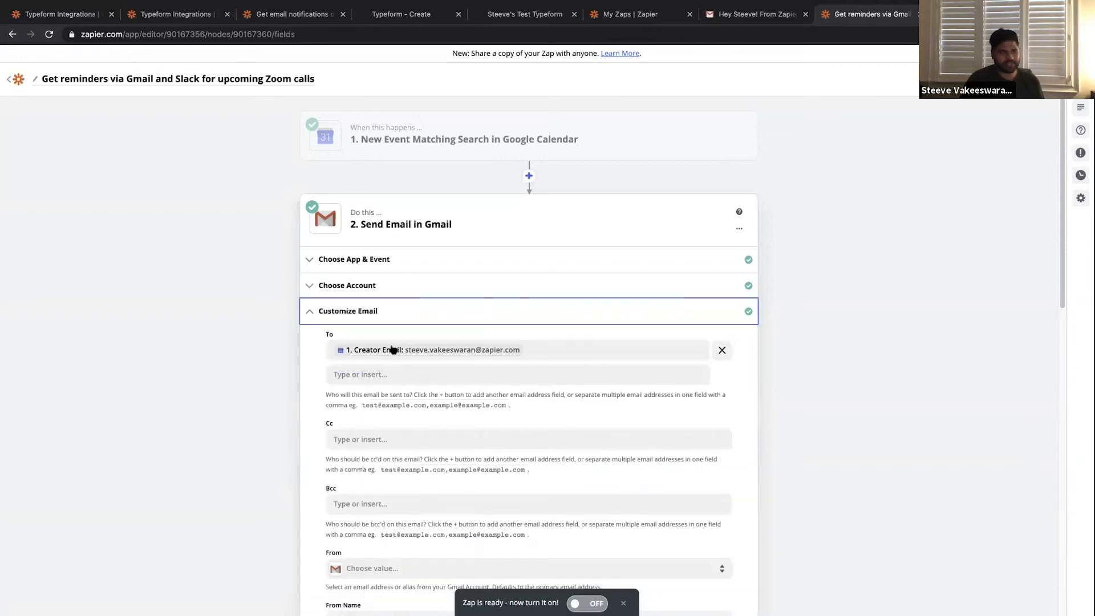
left_click(527, 346)
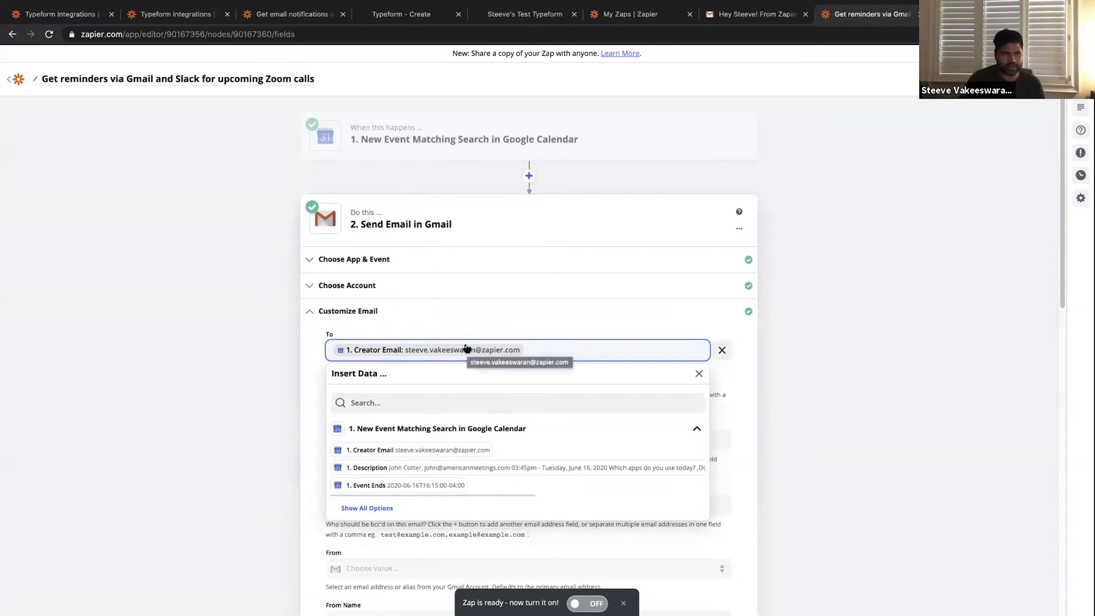
left_click(291, 397)
- Review the reminder email's Subject and Body, including the calendar Summary, Description, start time and Location fields mapped into them
scroll(435, 416, "down", 1)
scroll(366, 413, "down", 5)
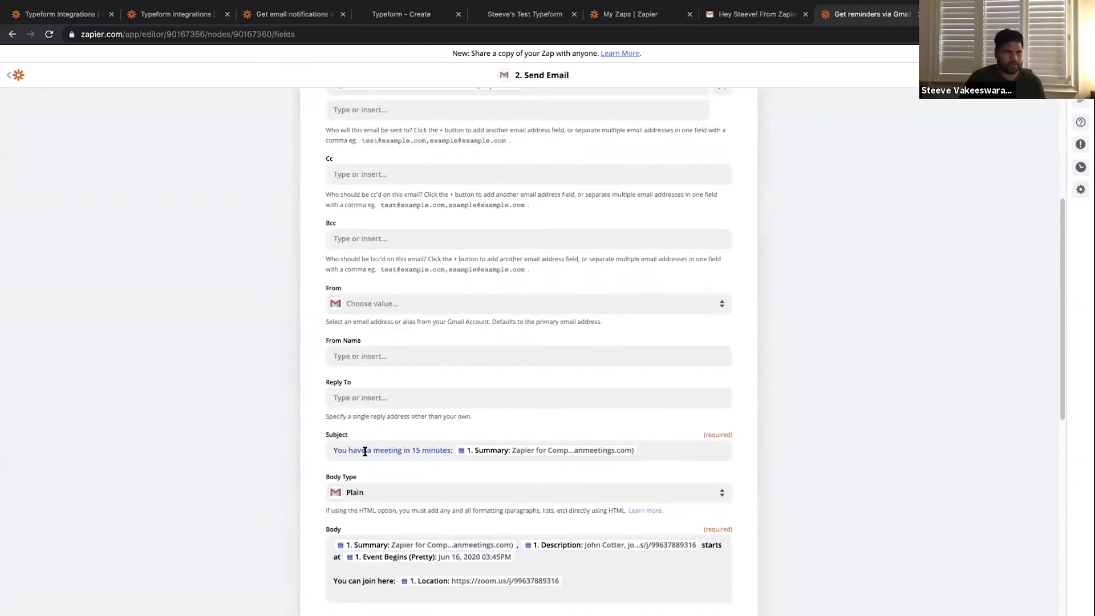
left_click(356, 452)
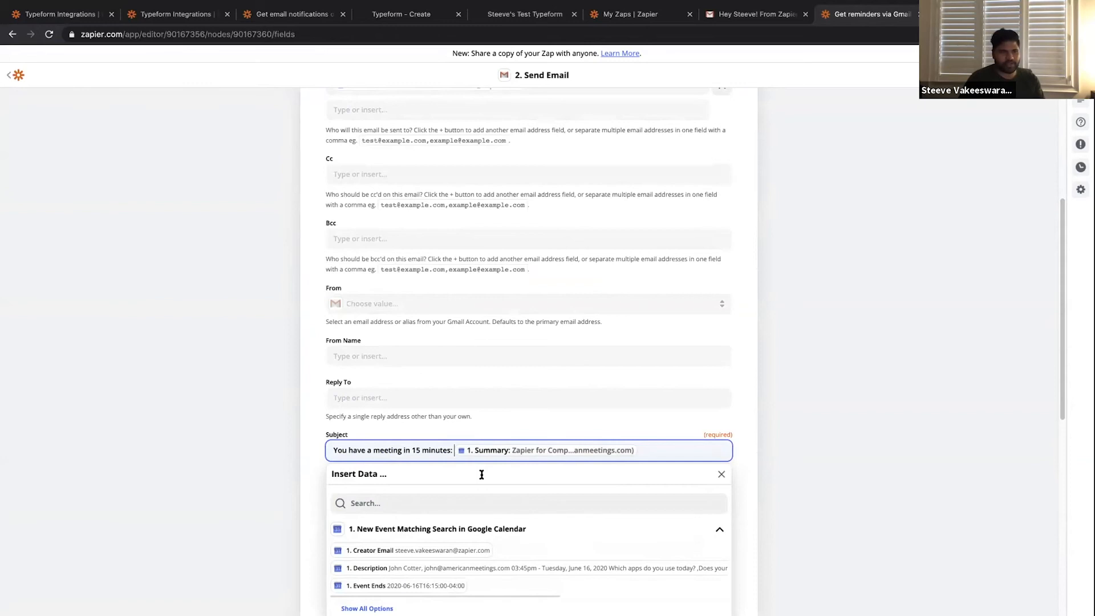
left_click(237, 476)
scroll(339, 485, "down", 1)
scroll(339, 488, "down", 2)
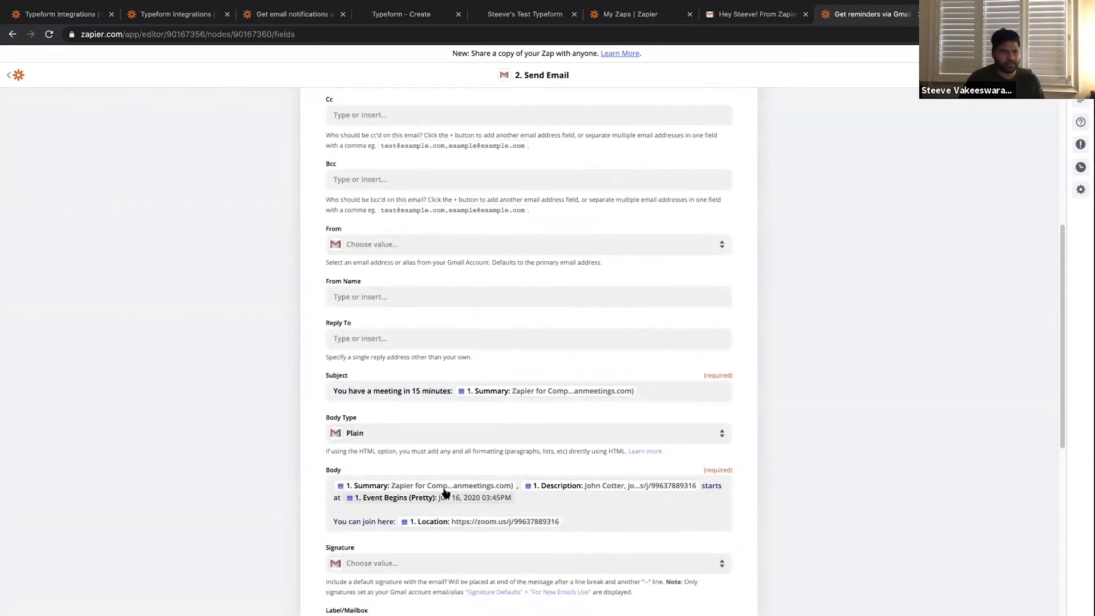
left_click(383, 489)
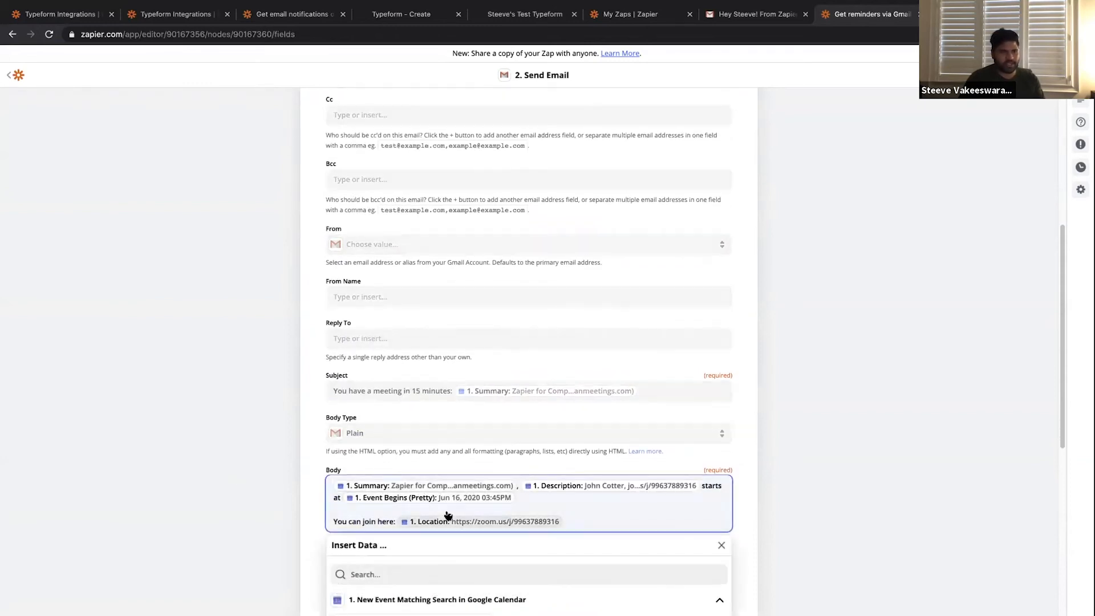
scroll(313, 472, "down", 1)
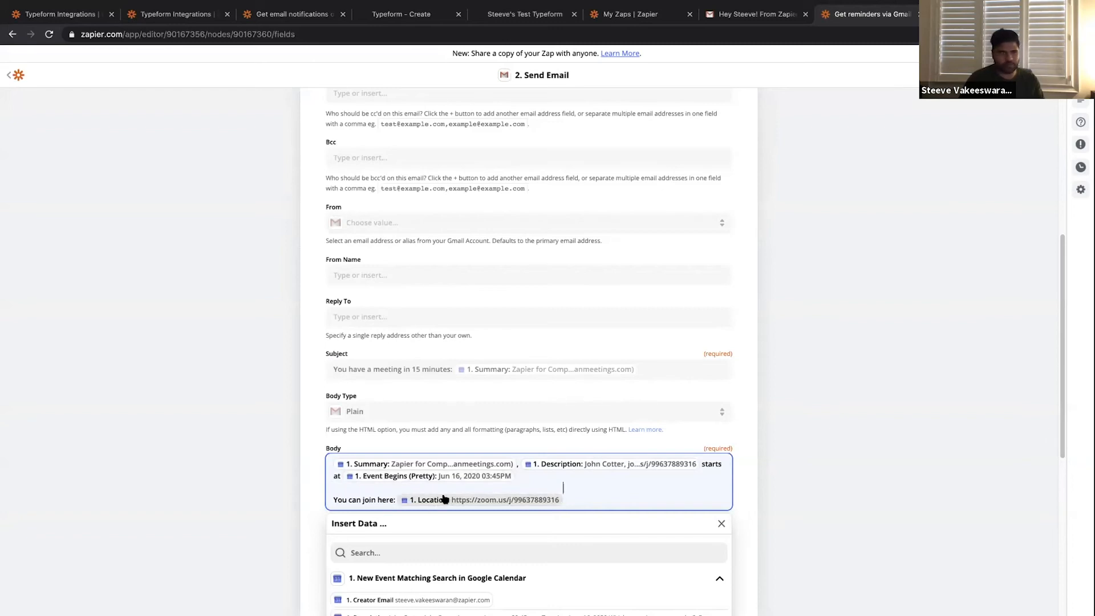
scroll(285, 485, "down", 4)
- Add a new line at the end of the email Body reading "Your meeting is" followed by the calendar event's Status field
left_click(555, 270)
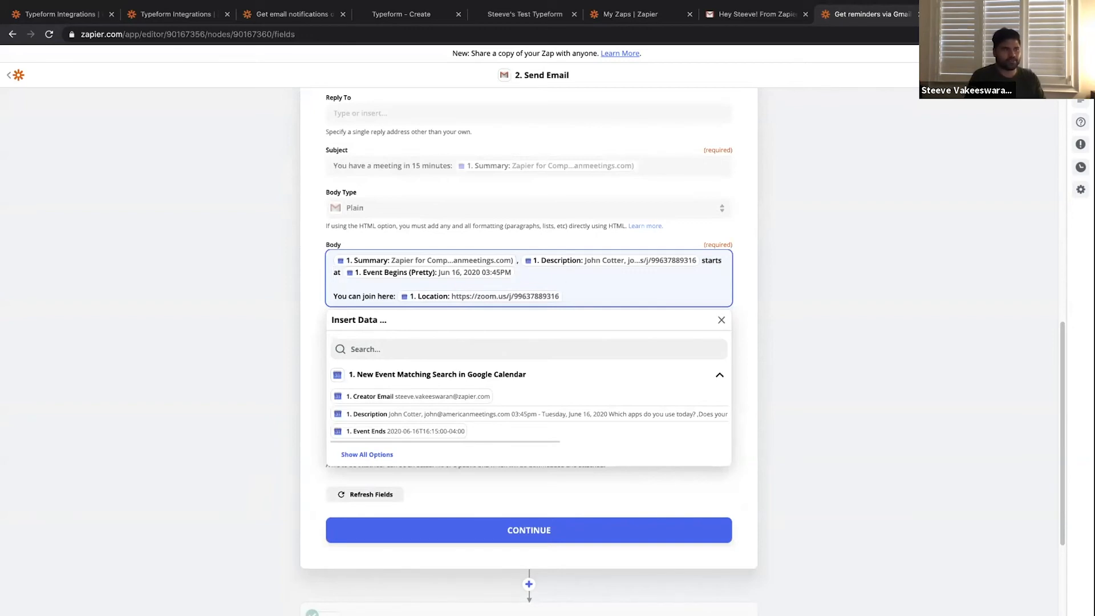
key("Return")
key("Return")
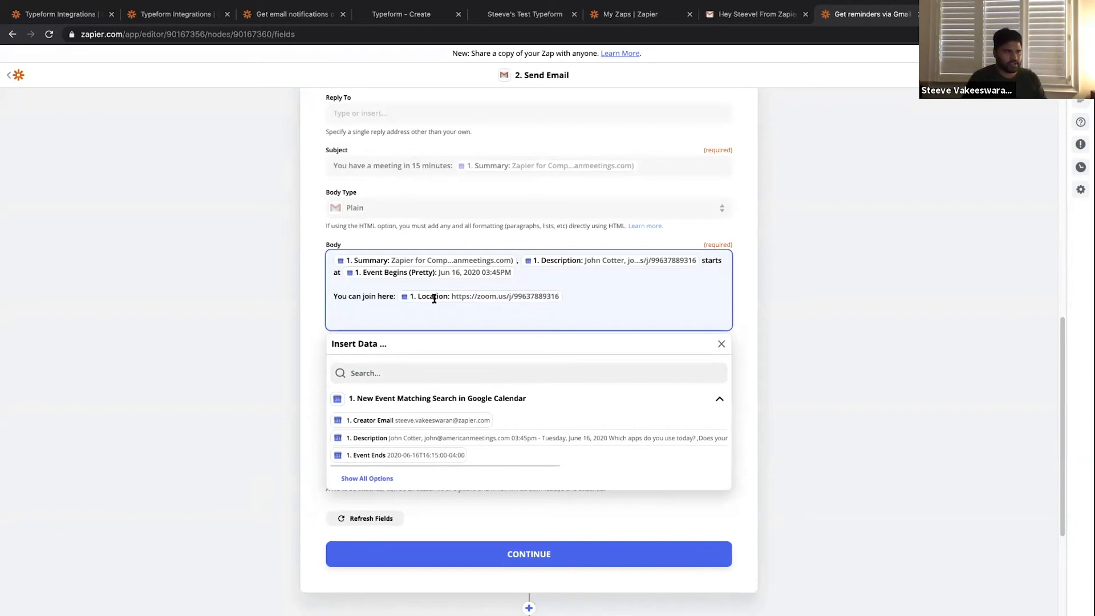
left_click(376, 480)
scroll(539, 506, "down", 1)
scroll(539, 505, "down", 4)
scroll(529, 506, "down", 5)
scroll(529, 504, "down", 1)
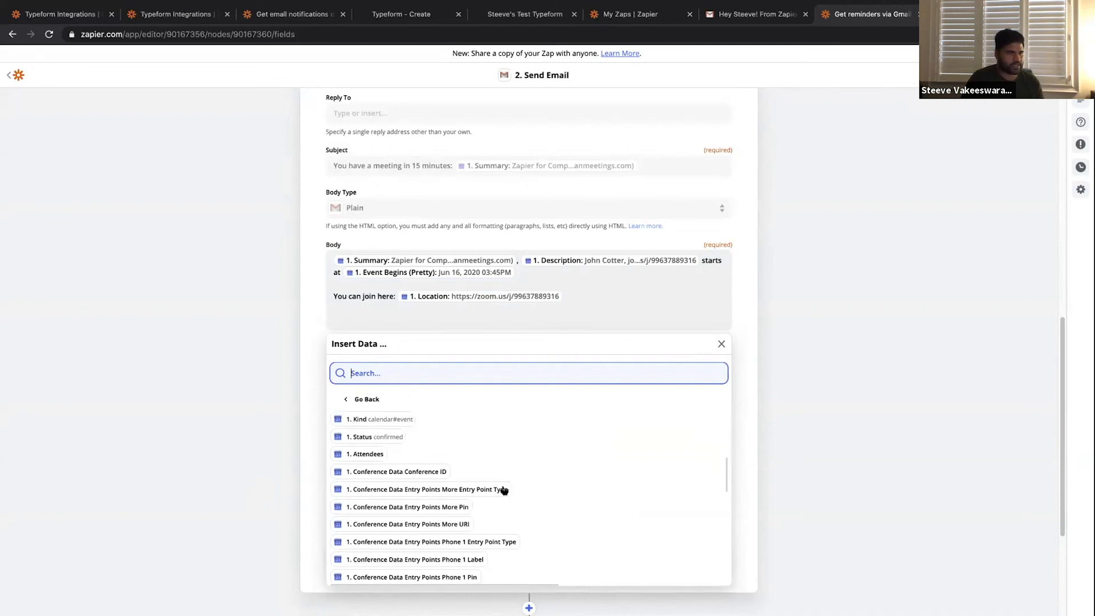
left_click(409, 312)
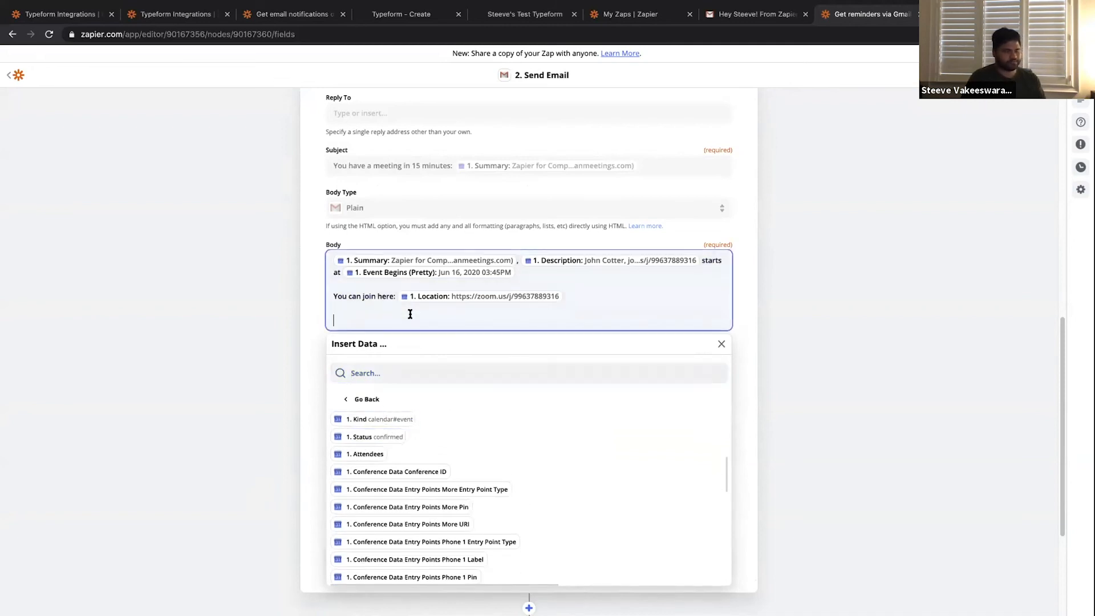
type("Your meeting is")
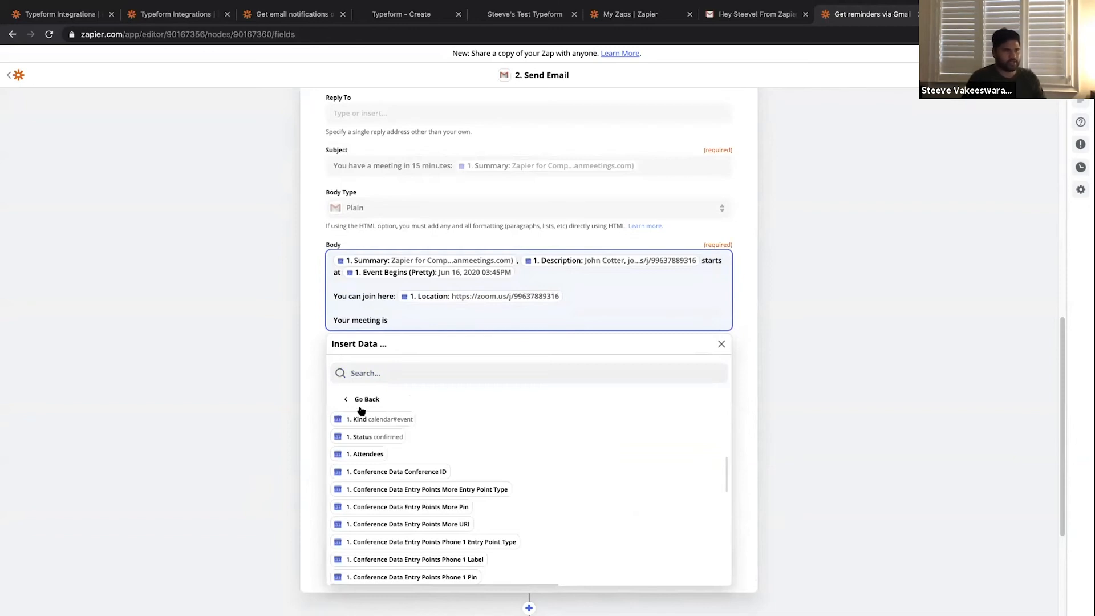
left_click(384, 436)
scroll(427, 425, "down", 1)
scroll(429, 433, "up", 5)
left_click(244, 303)
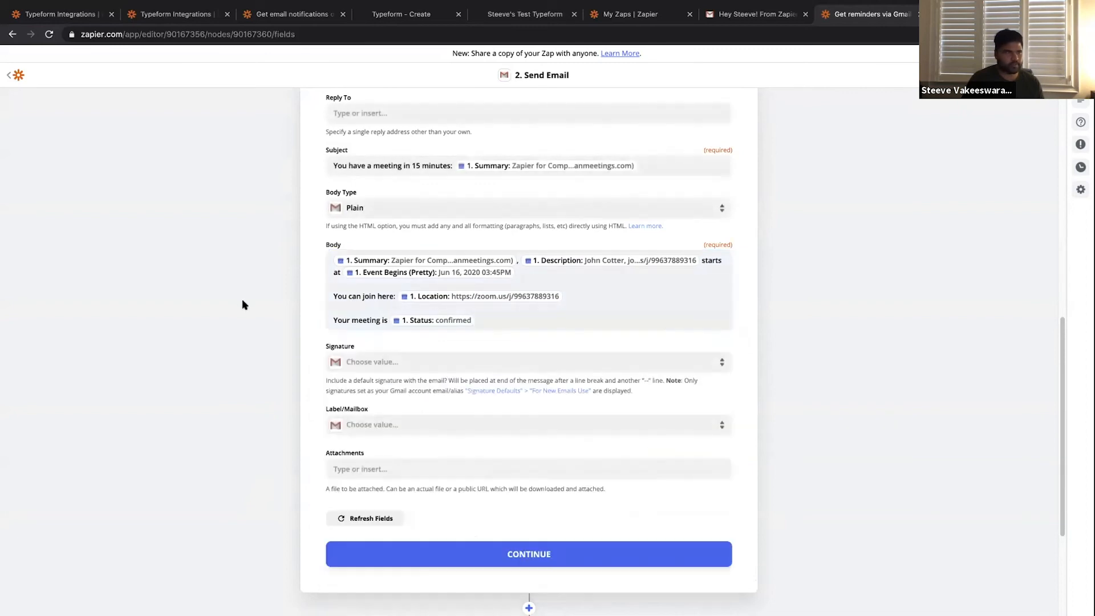
- Continue to the Gmail step's Send Data section and retest it by sending a new test email
left_click(439, 551)
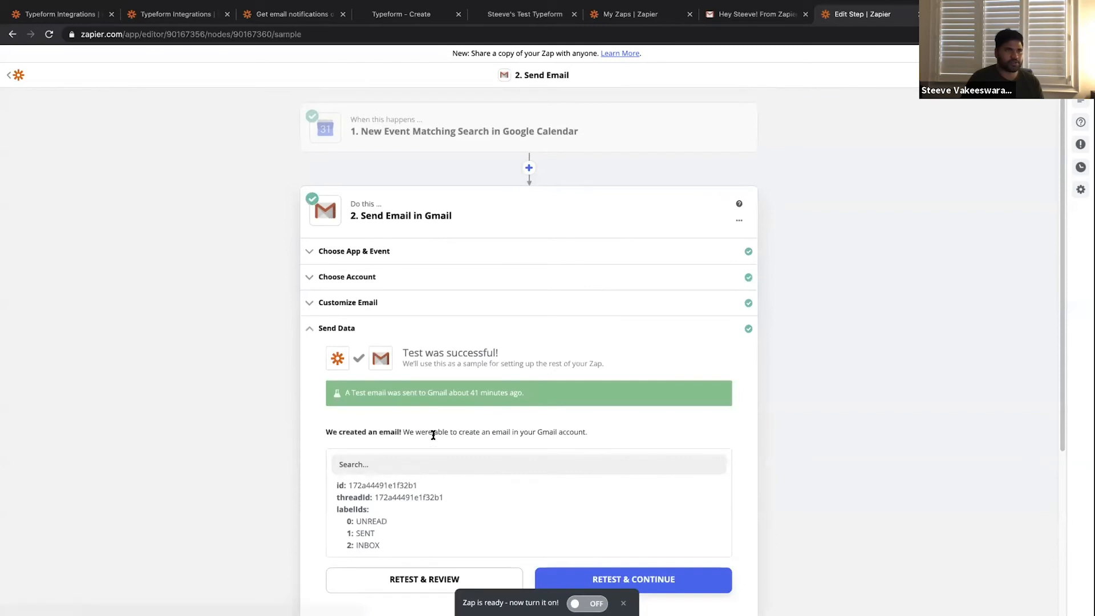
scroll(425, 387, "down", 1)
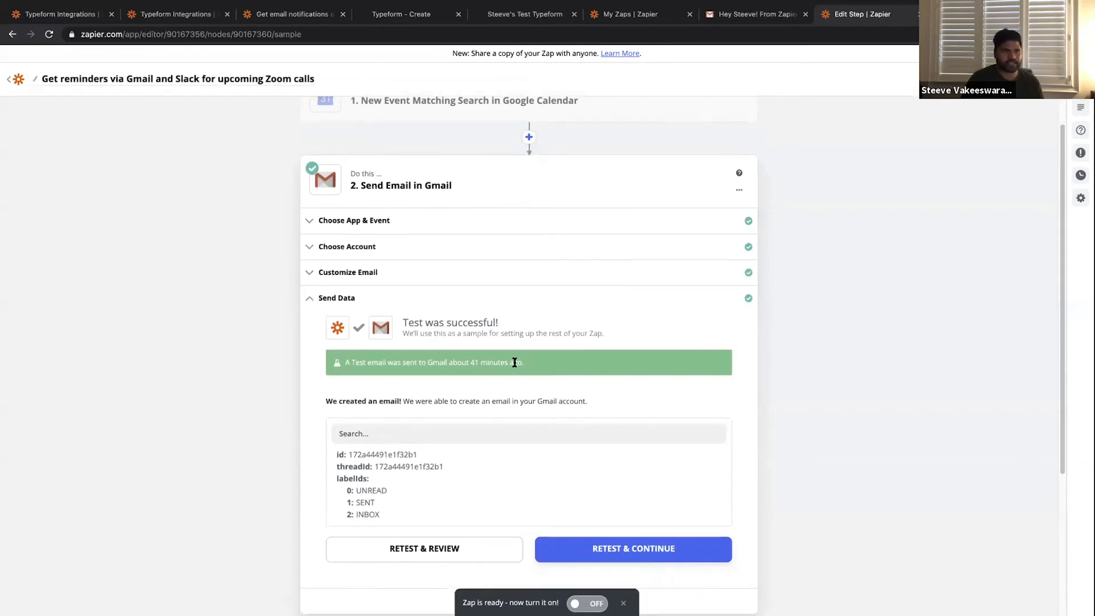
left_click(583, 539)
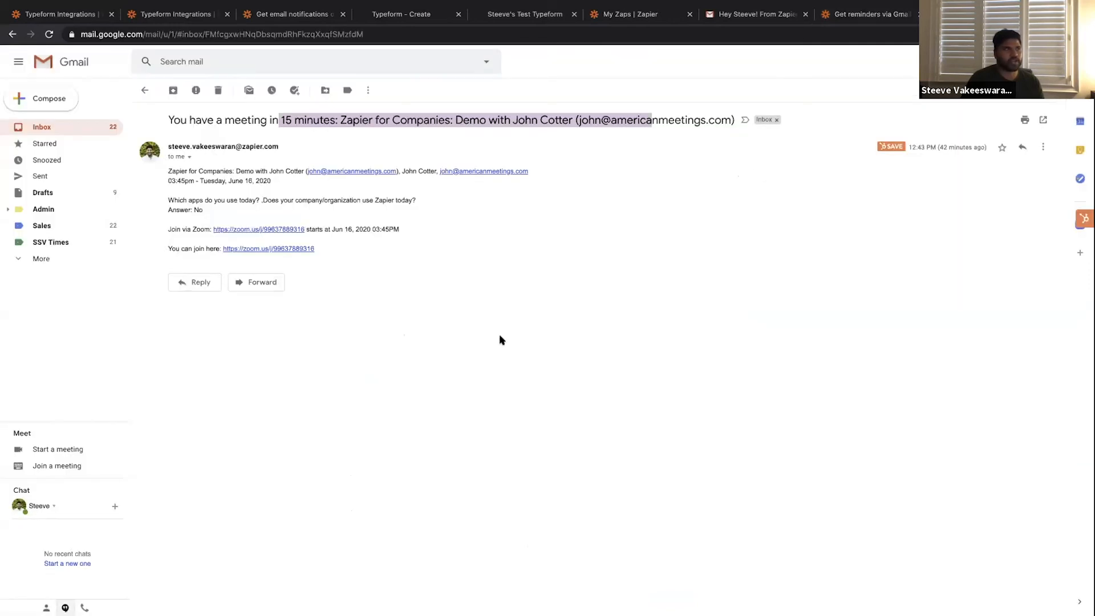
- Review the meeting reminder email in Gmail, including its subject and Zoom join link, and return to the Zap editor
left_click(493, 253)
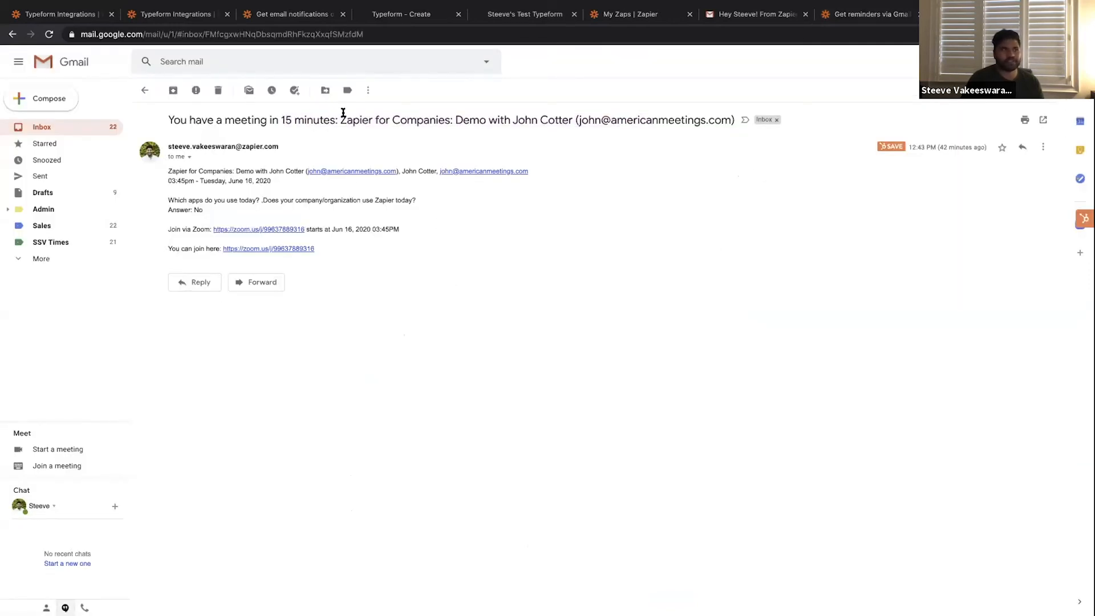
left_click_drag(371, 116, 588, 118)
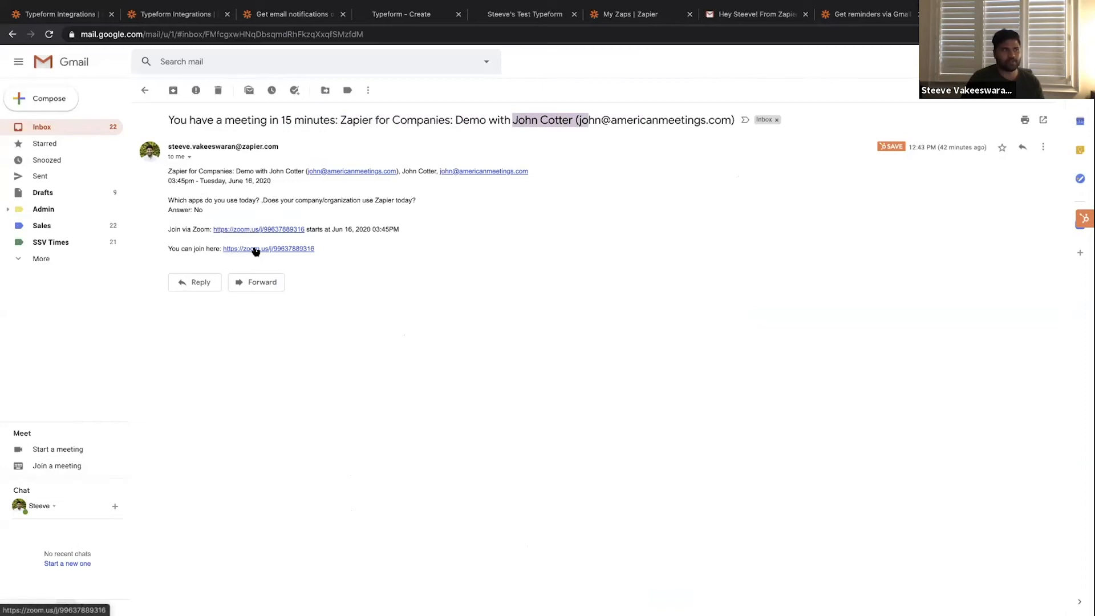
left_click(832, 13)
- Open the Send Direct Message in Slack step and review its app and action event
scroll(606, 469, "down", 5)
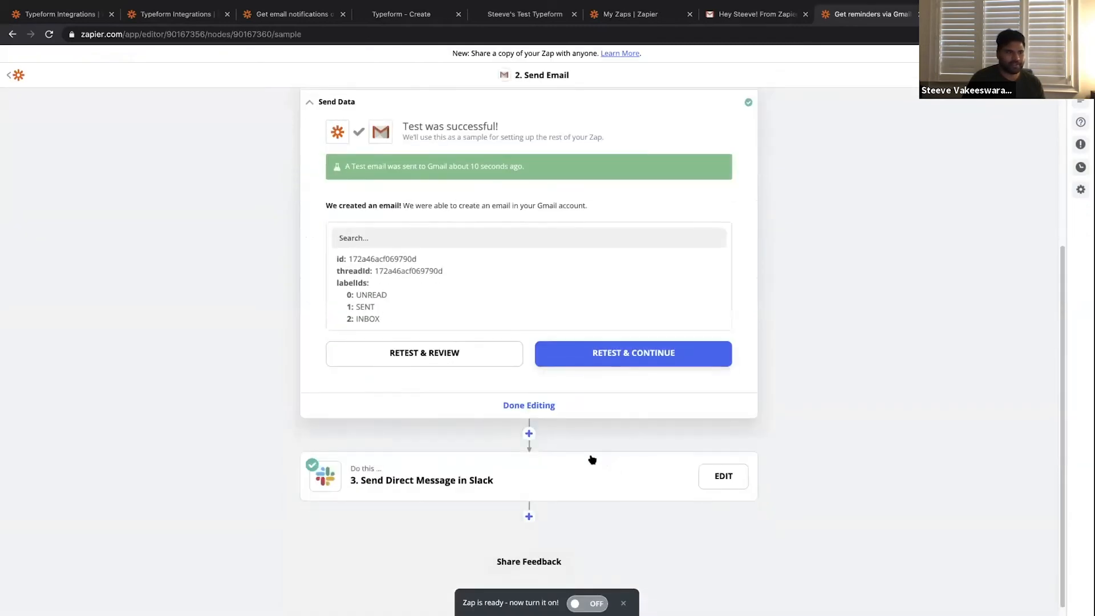
left_click(559, 479)
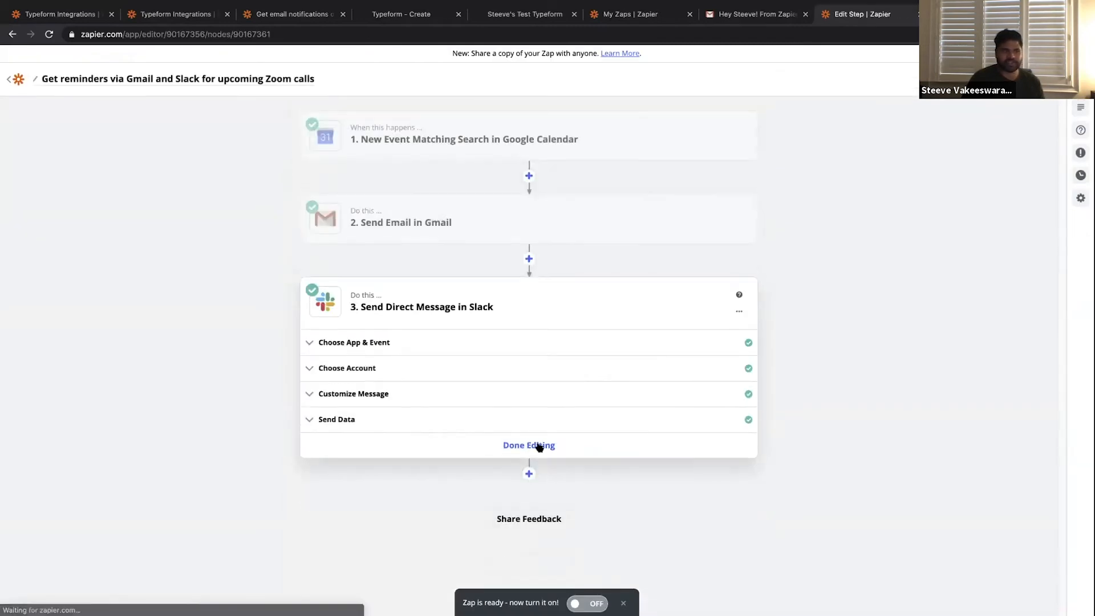
left_click(481, 342)
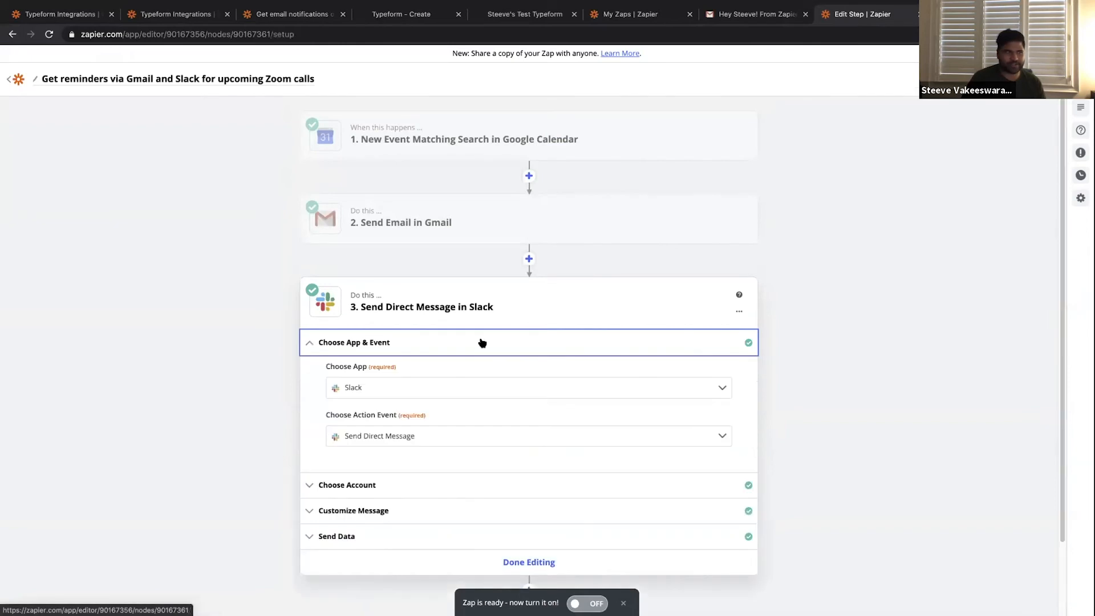
- Search the step's app choices for "teams", keep Slack as the app, and show the step's Slack account
left_click(360, 385)
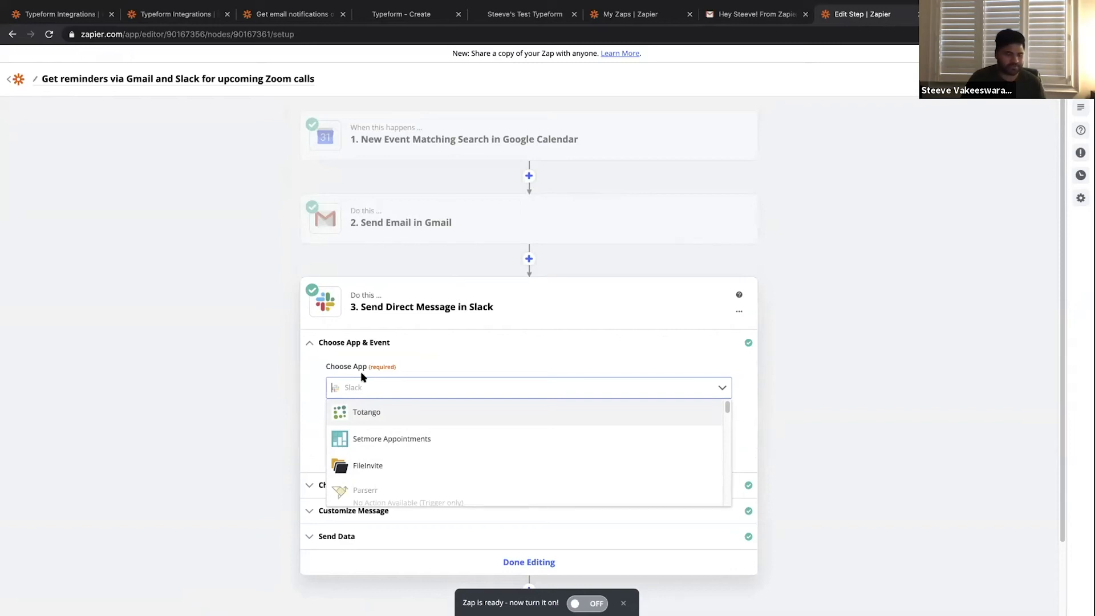
type("teams")
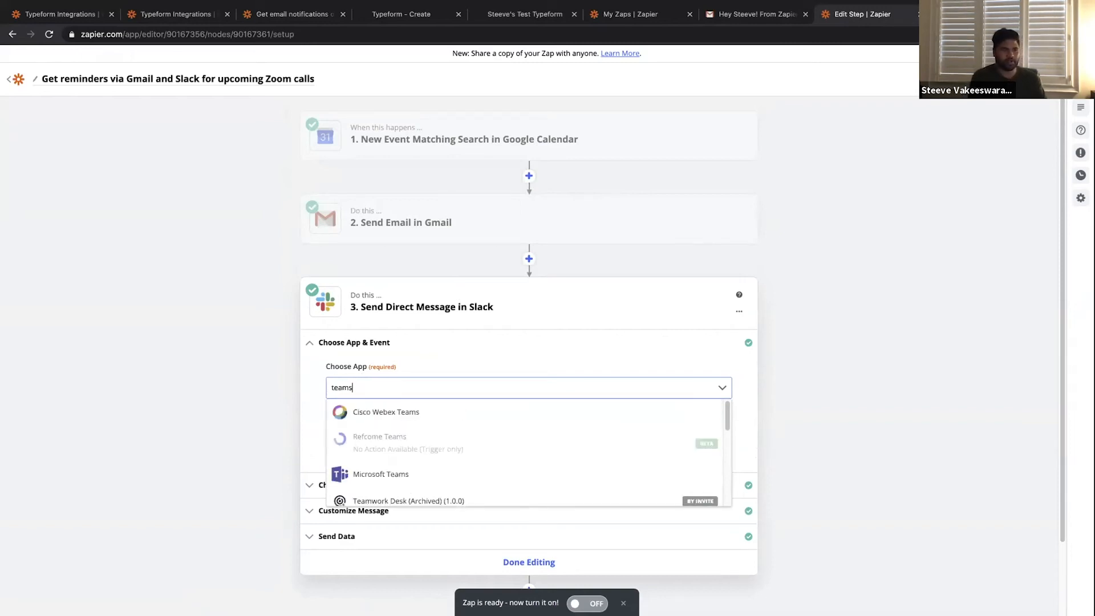
key("ctrl+a")
key("BackSpace")
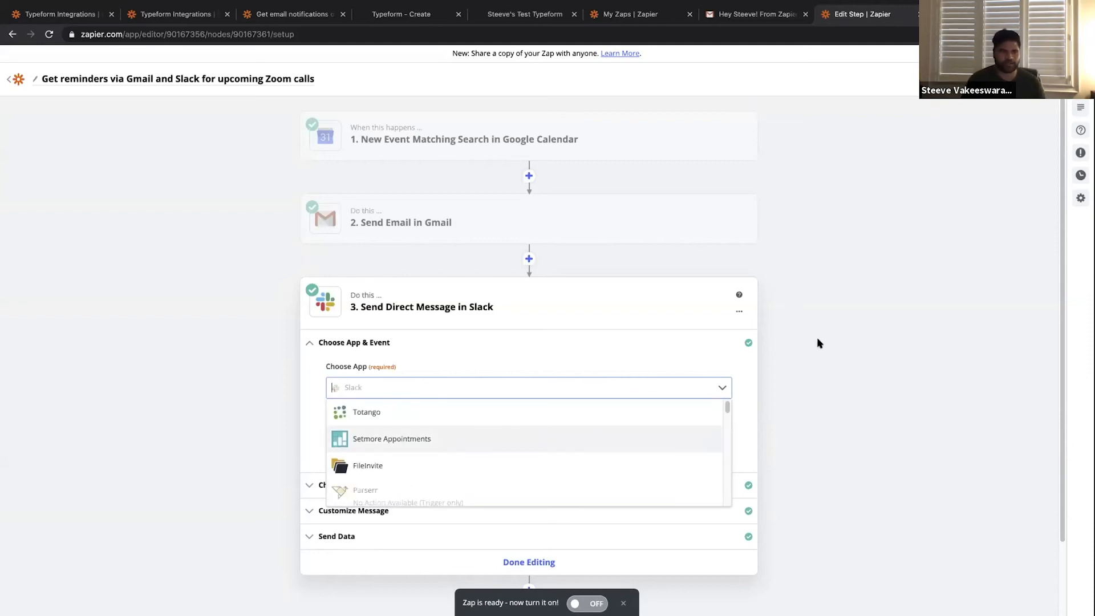
left_click(763, 371)
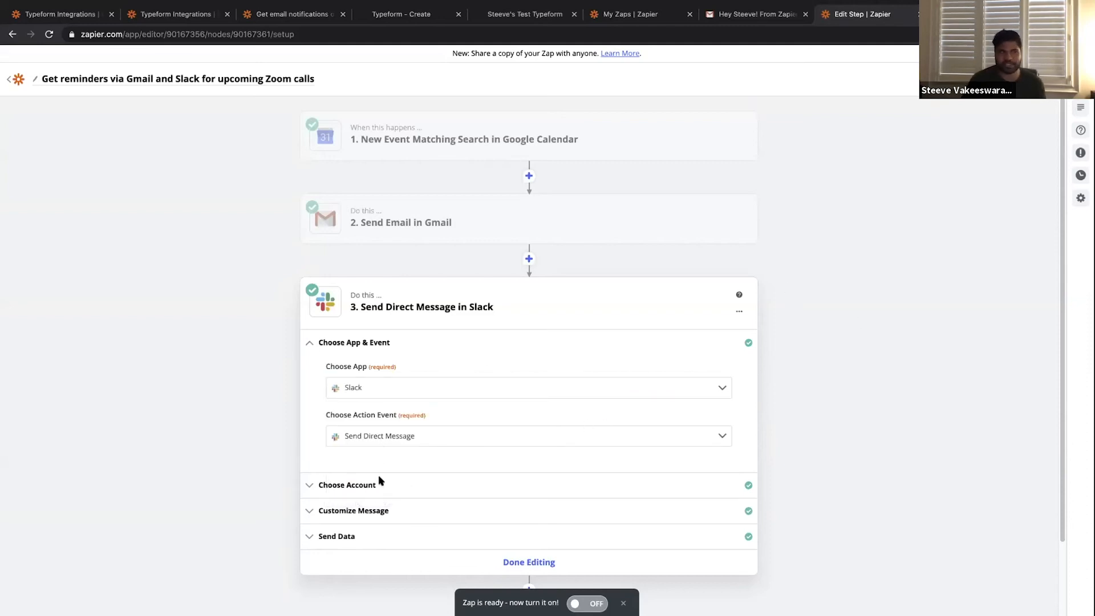
left_click(368, 486)
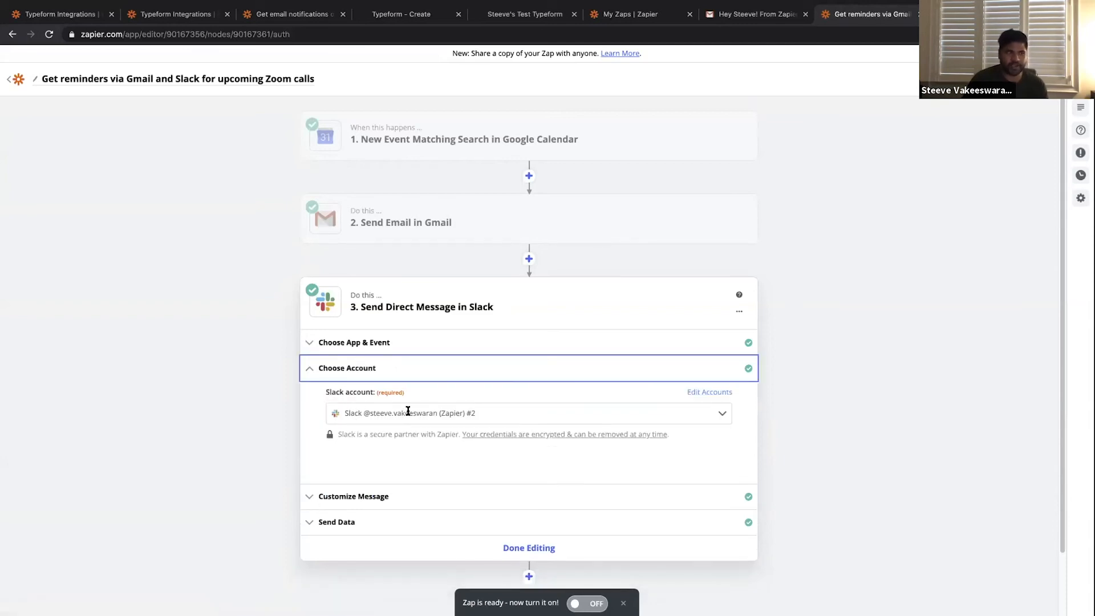
- Check the available Slack accounts, keep the selected one, and inspect the recipient username in the step's Customize Message section
left_click(408, 411)
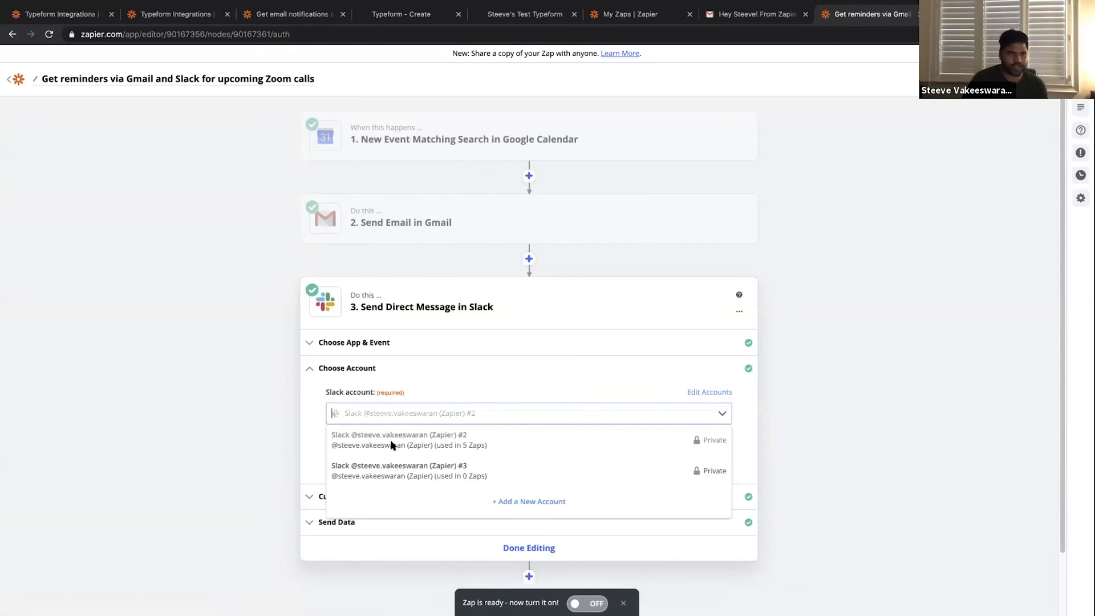
left_click(288, 429)
left_click(352, 493)
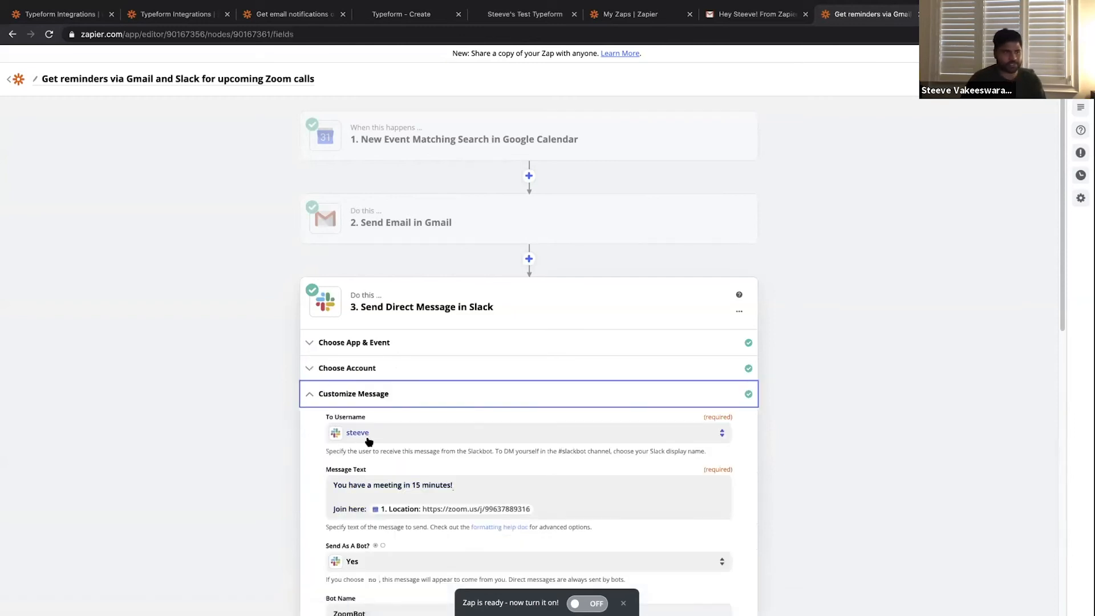
left_click(387, 430)
left_click(281, 455)
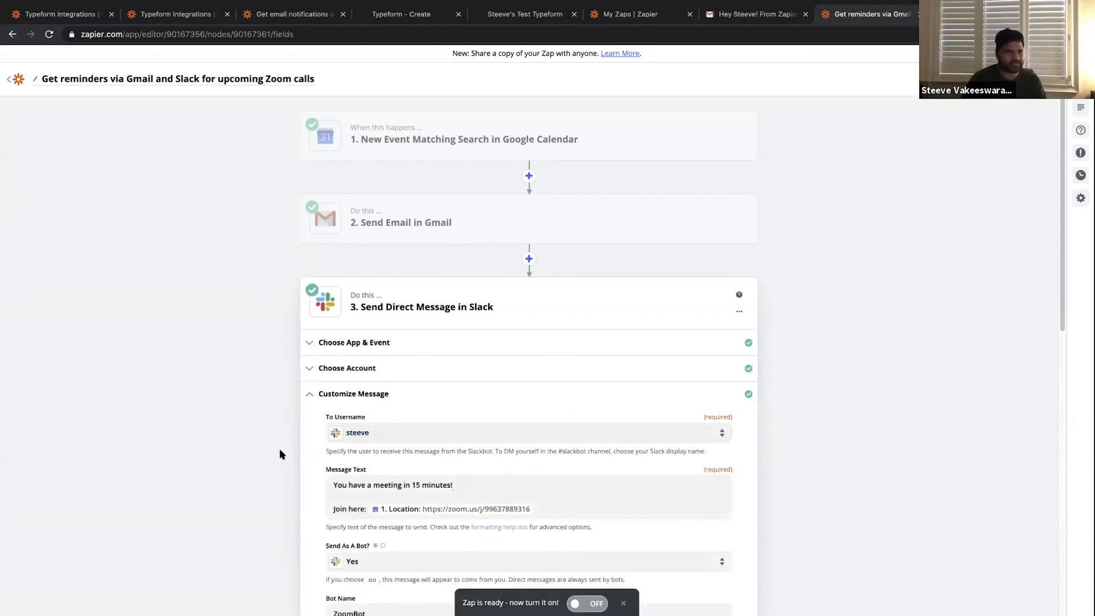
- Review the Slack message text and the bot name, bot icon, link and scheduling options in the Customize Message section
scroll(329, 501, "down", 1)
left_click(347, 480)
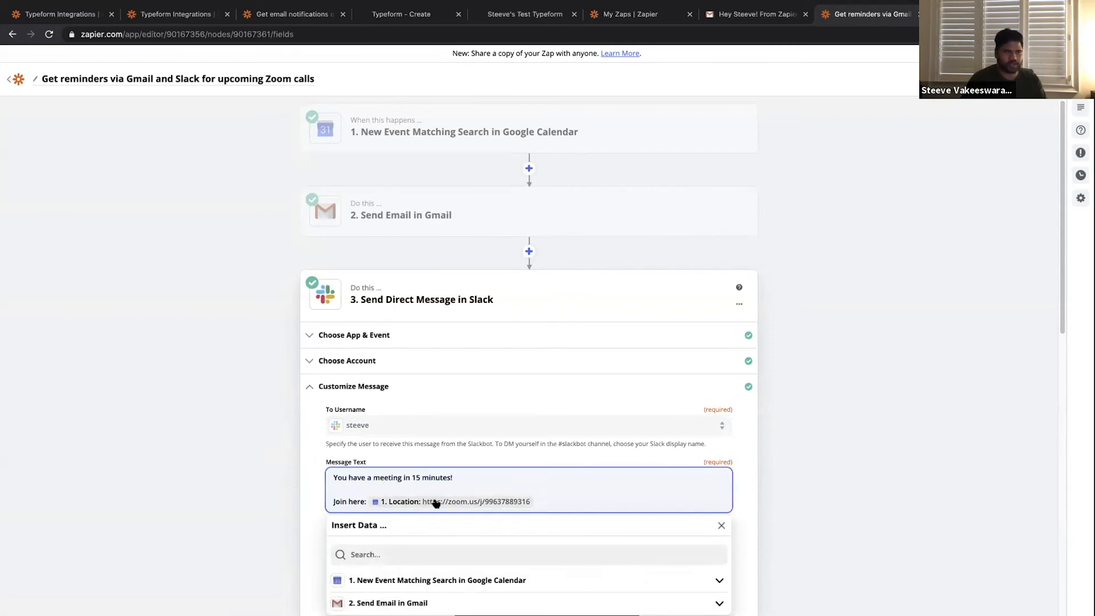
left_click(291, 479)
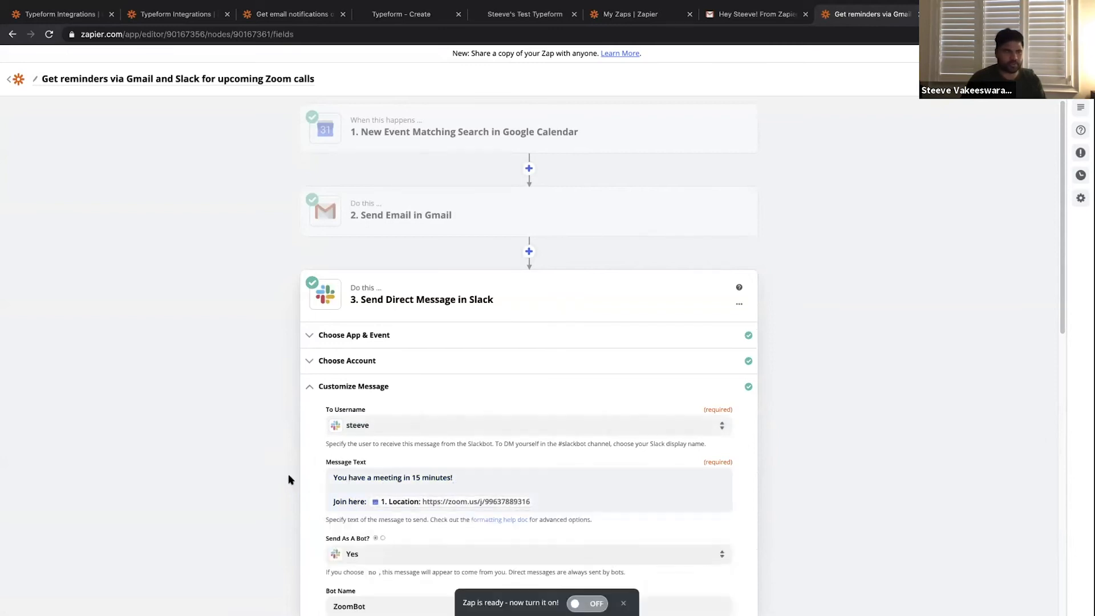
scroll(340, 531, "down", 1)
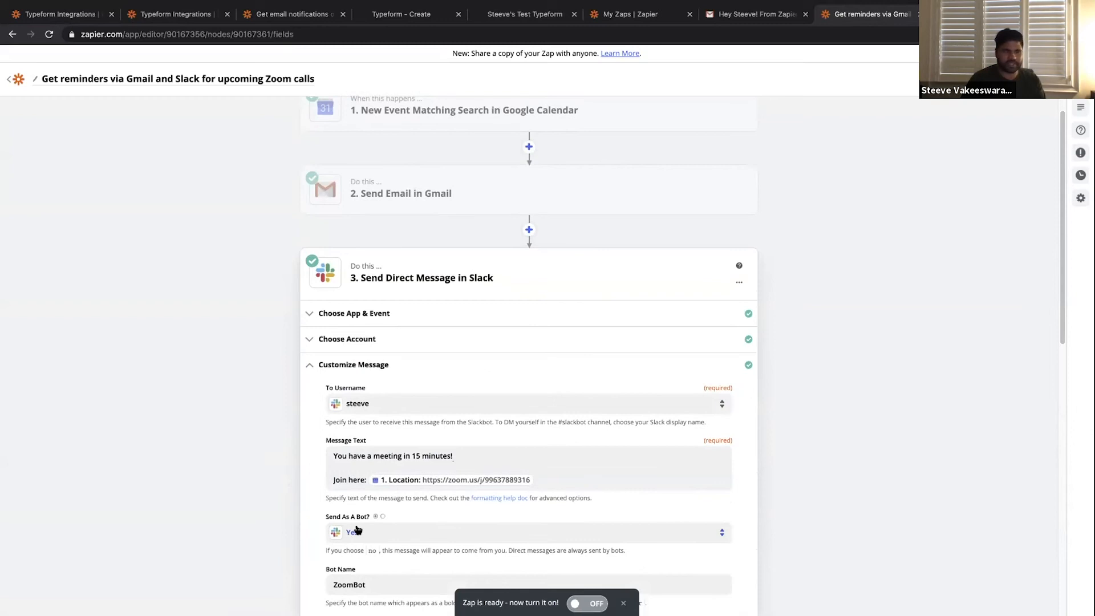
scroll(357, 531, "down", 4)
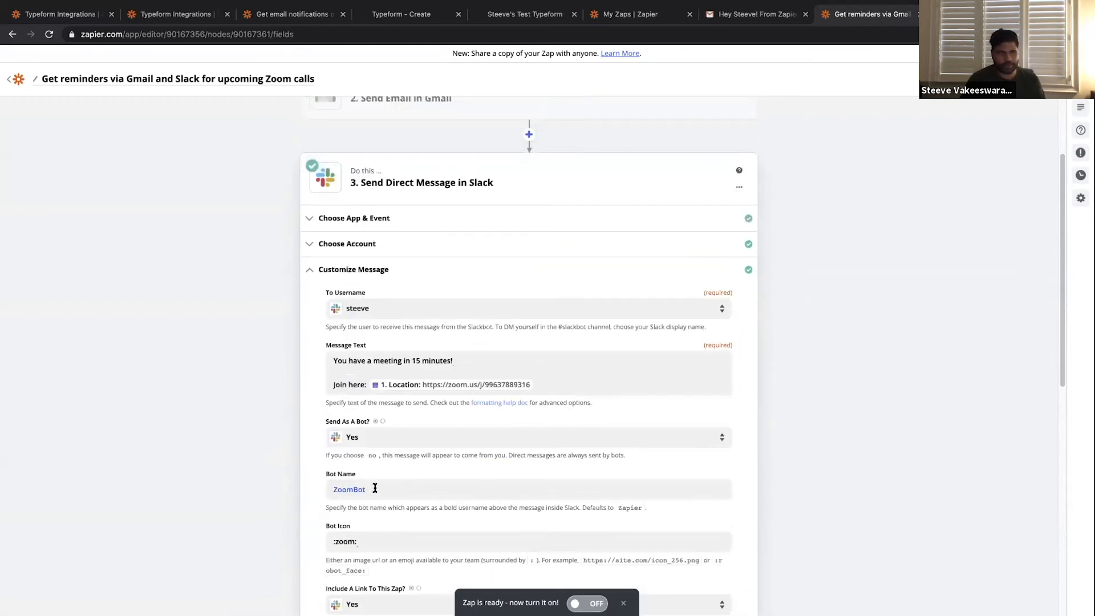
scroll(374, 488, "down", 2)
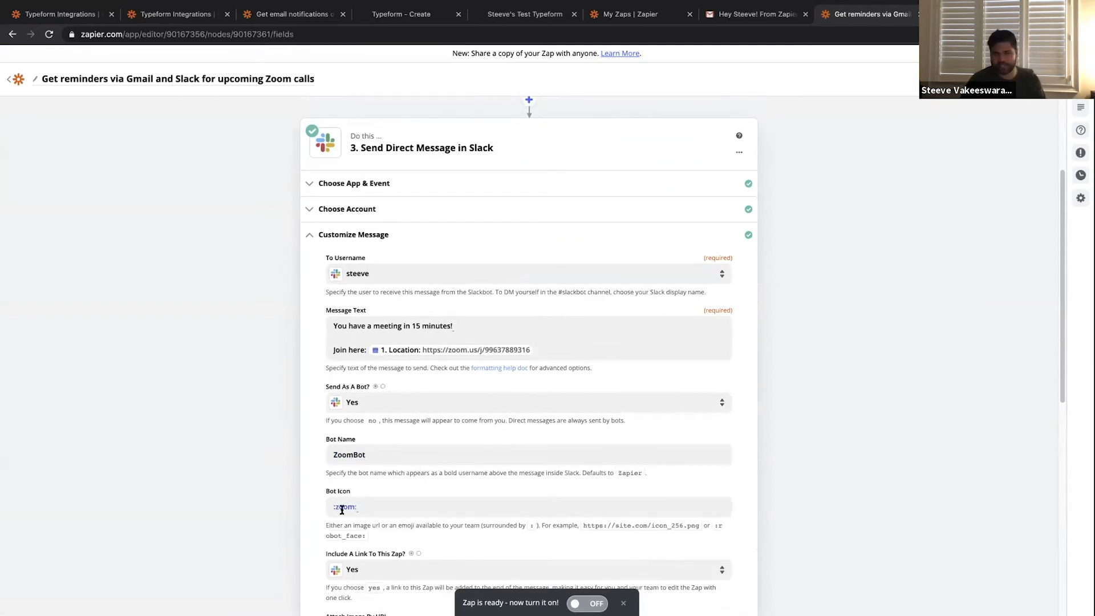
scroll(343, 510, "down", 12)
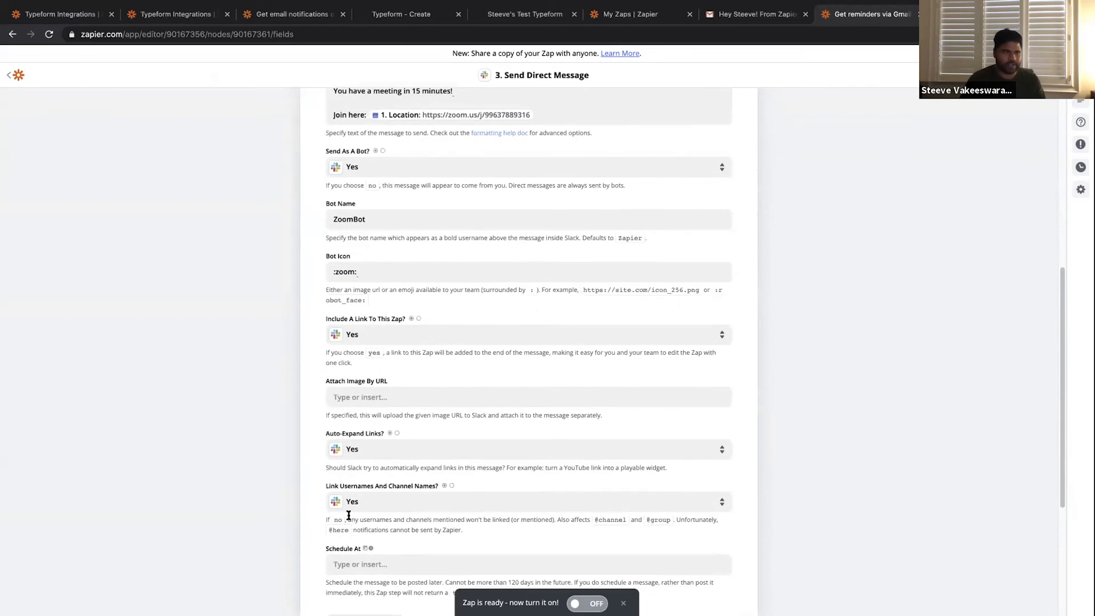
scroll(349, 515, "down", 3)
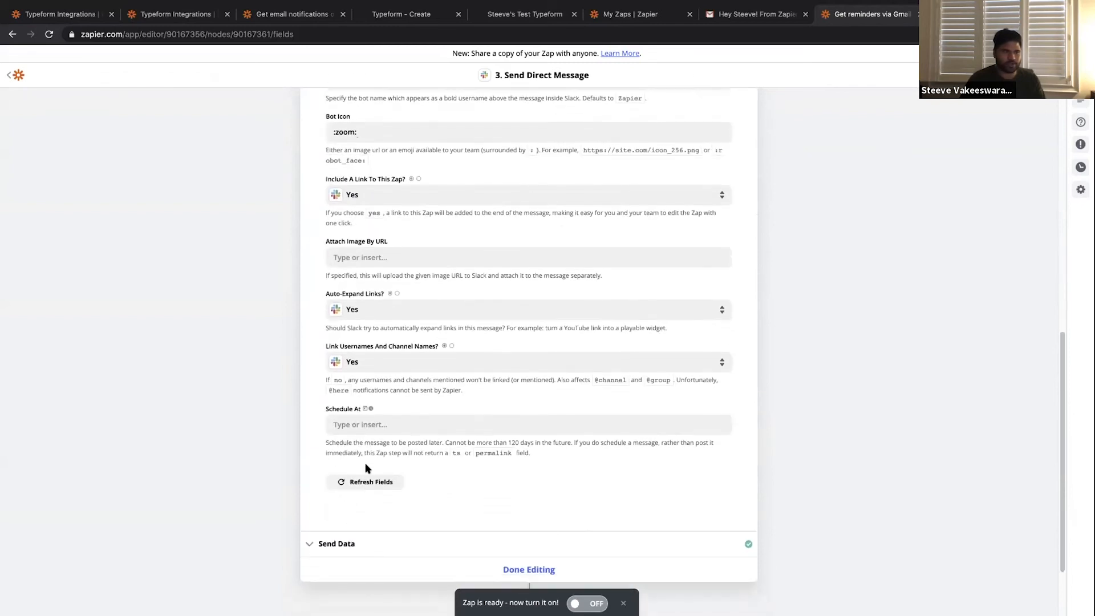
- Retest the Slack step by sending a new test message, check the ZoomBot reminder in Slack, and return to the Zap editor
left_click(370, 492)
scroll(323, 516, "down", 5)
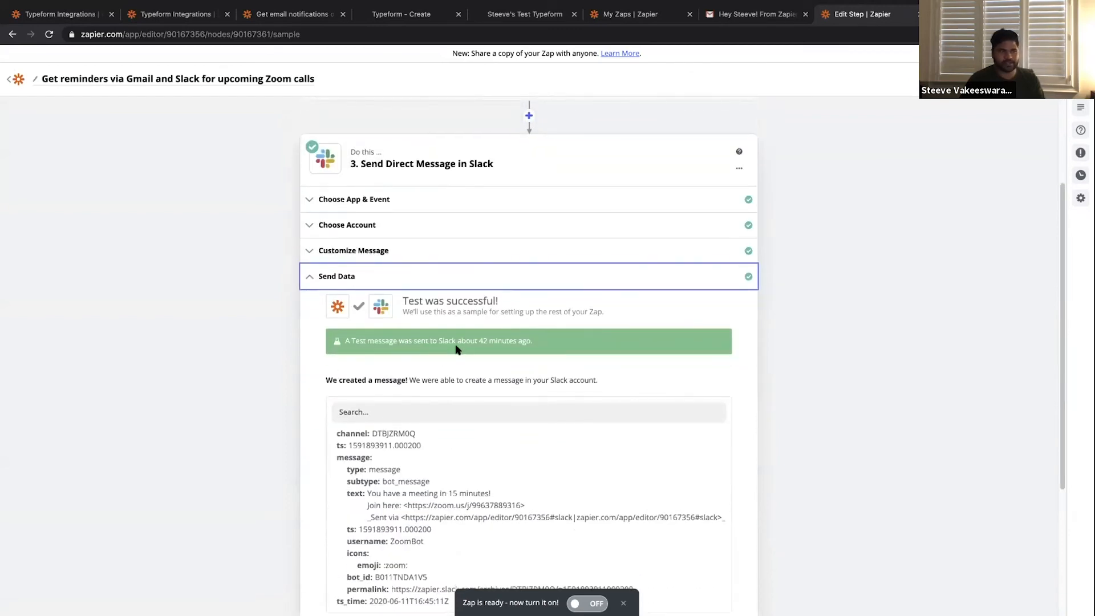
scroll(457, 370, "down", 7)
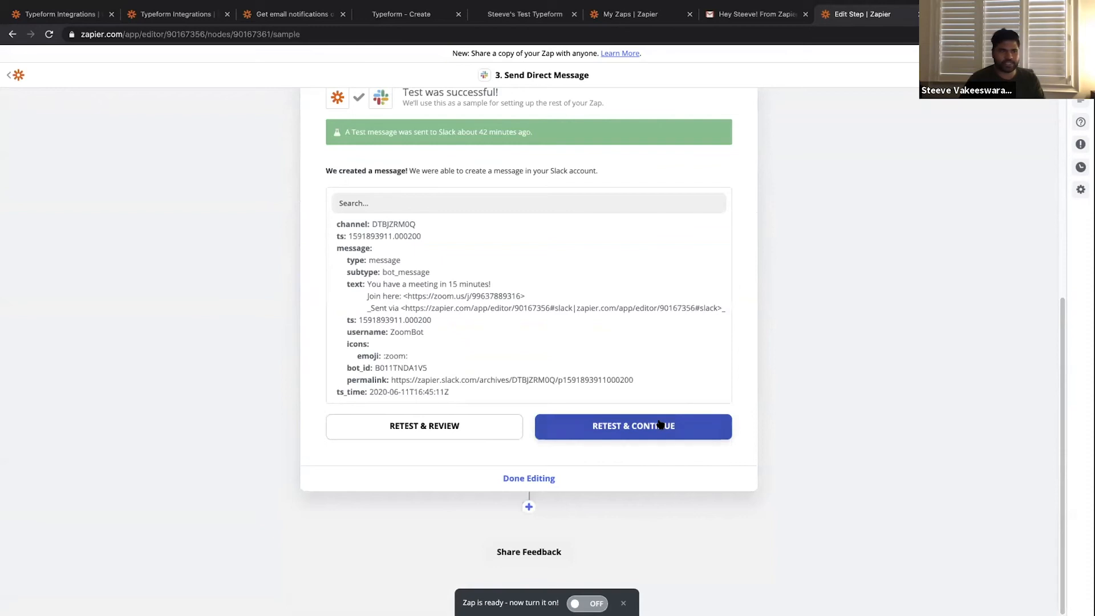
left_click(659, 424)
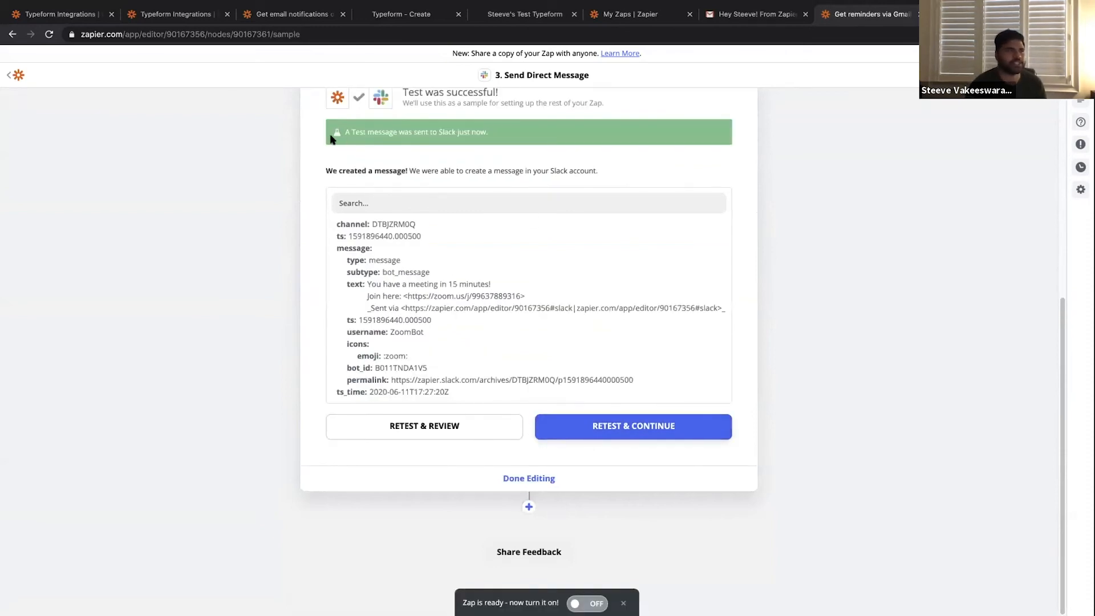
key("ctrl+Right")
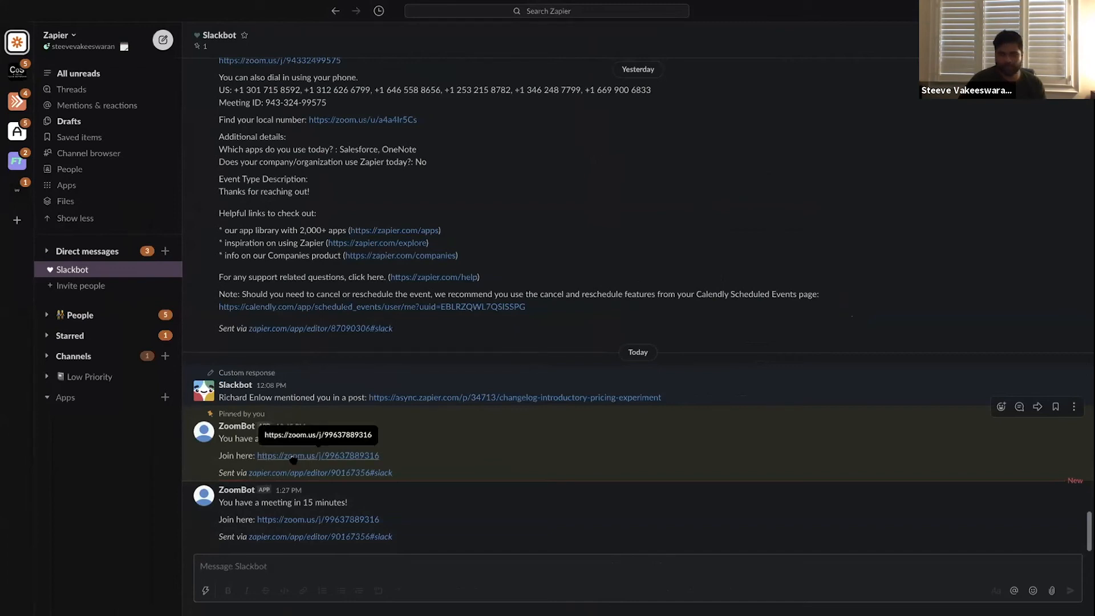
left_click(357, 471)
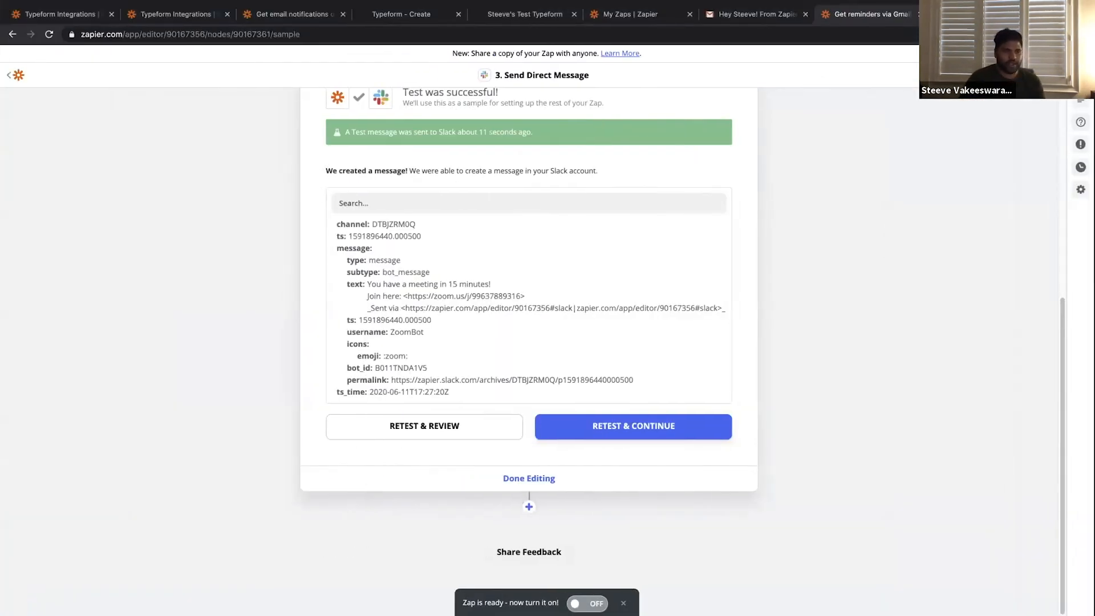
- Turn the Zap on and rename it with the owner's first name in possessive form followed by "trusty reminder to not be late :)"
left_click(587, 603)
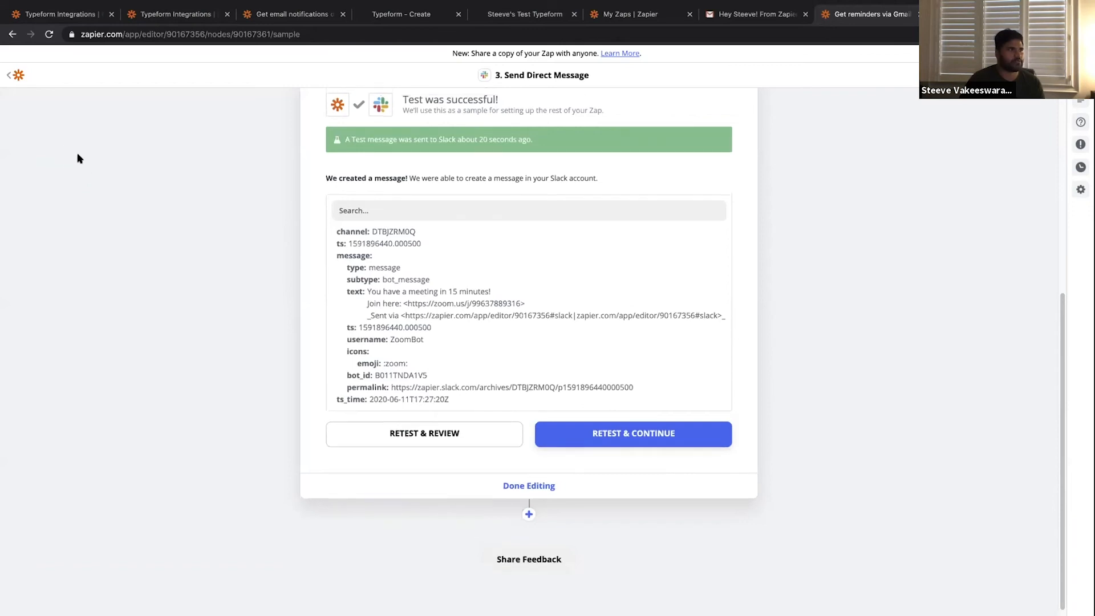
scroll(61, 171, "up", 6)
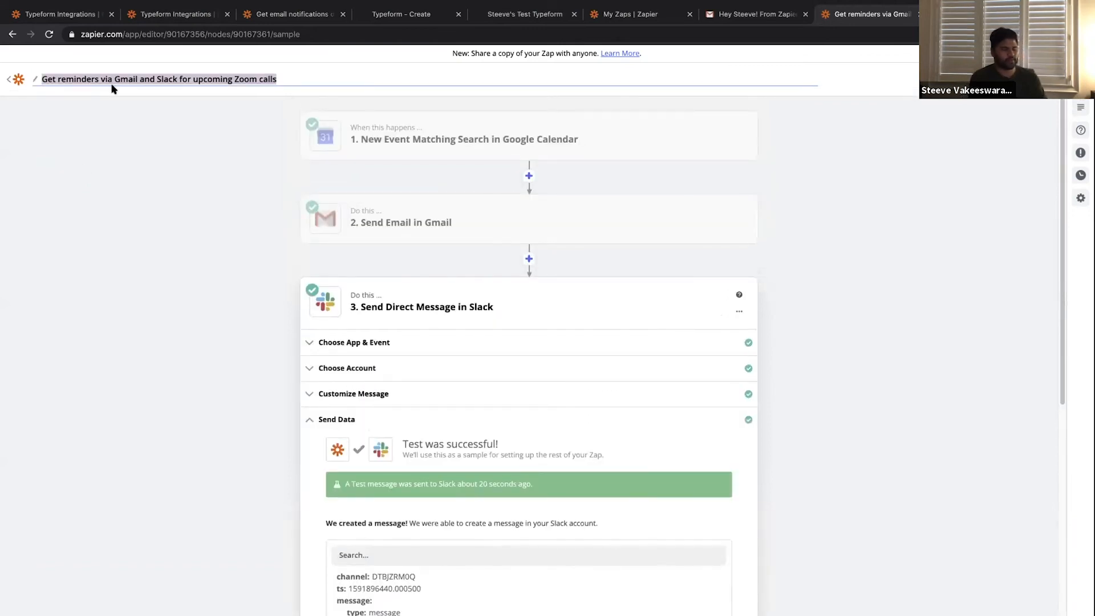
type("Steeve's trusty reminder to not be late")
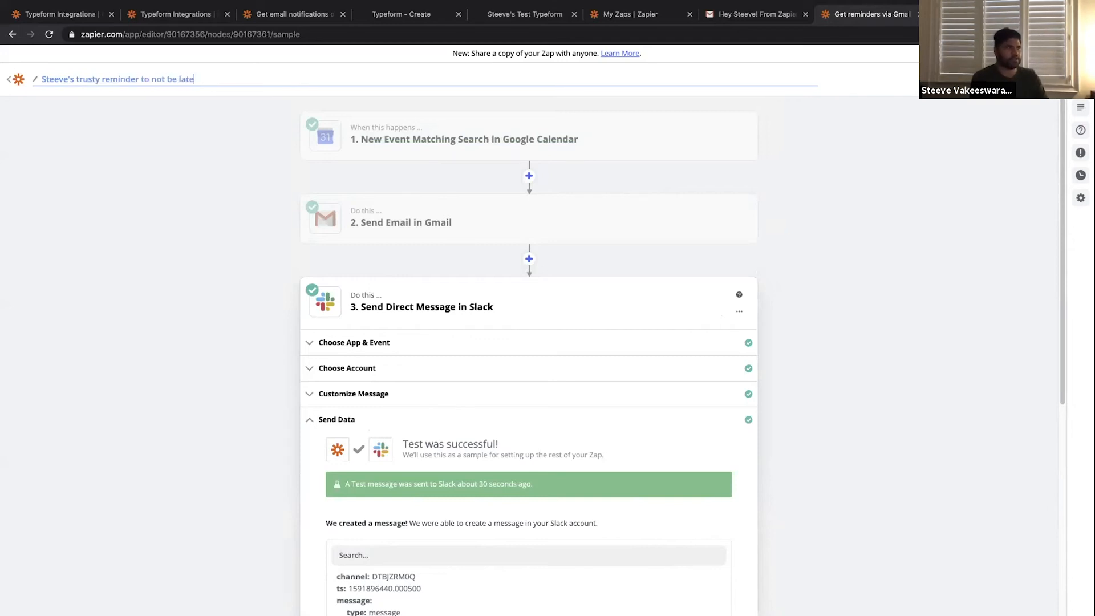
type(" :)")
key("Return")
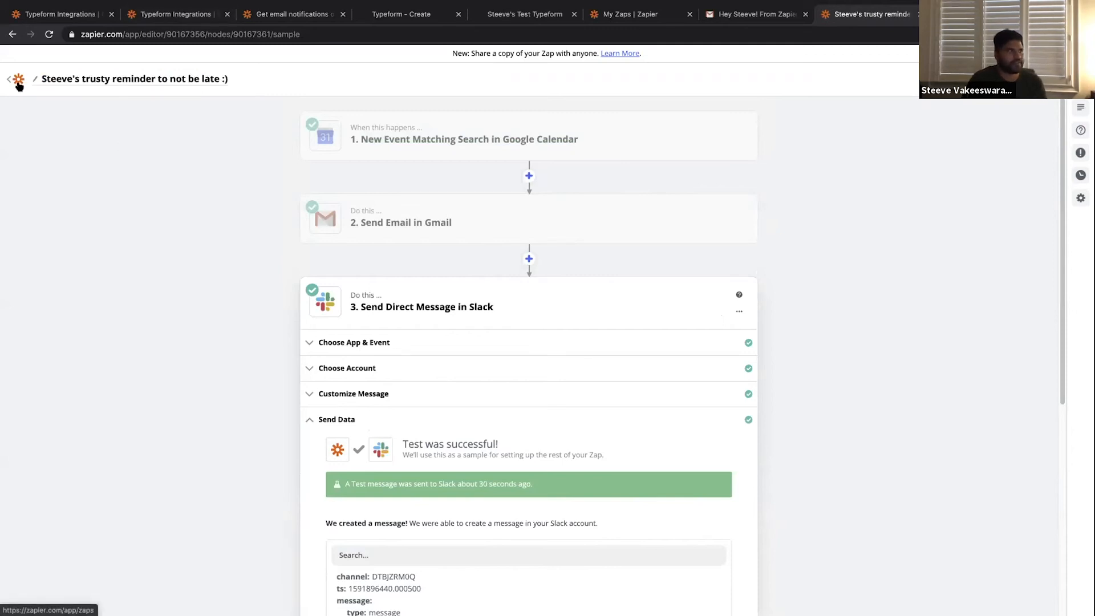
- Return to the Zaps list and locate the renamed reminder Zap in the Home folder
left_click(14, 80)
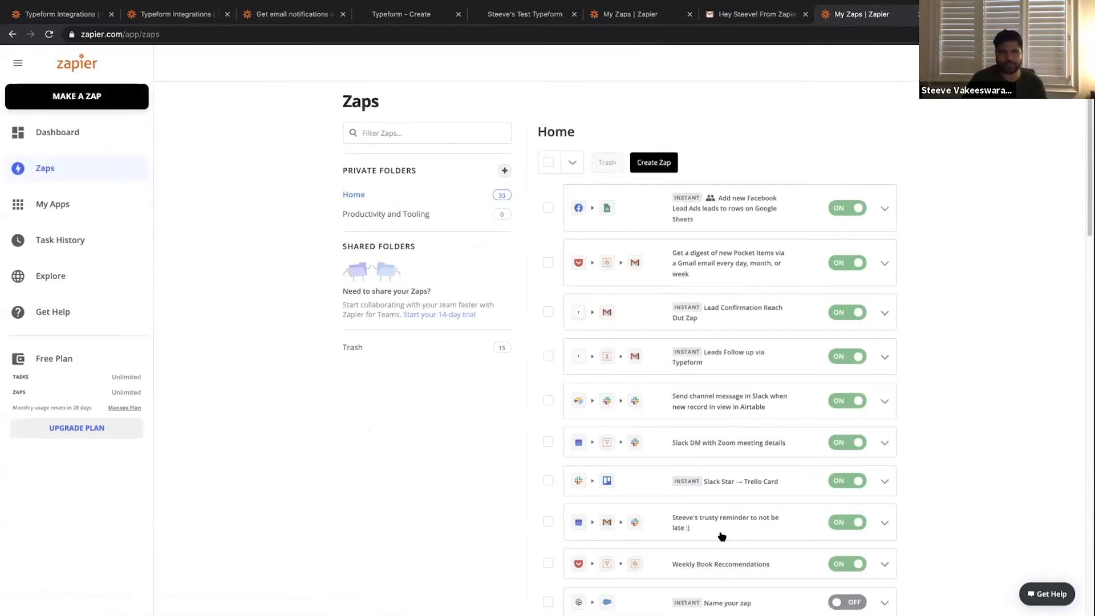
scroll(730, 528, "down", 1)
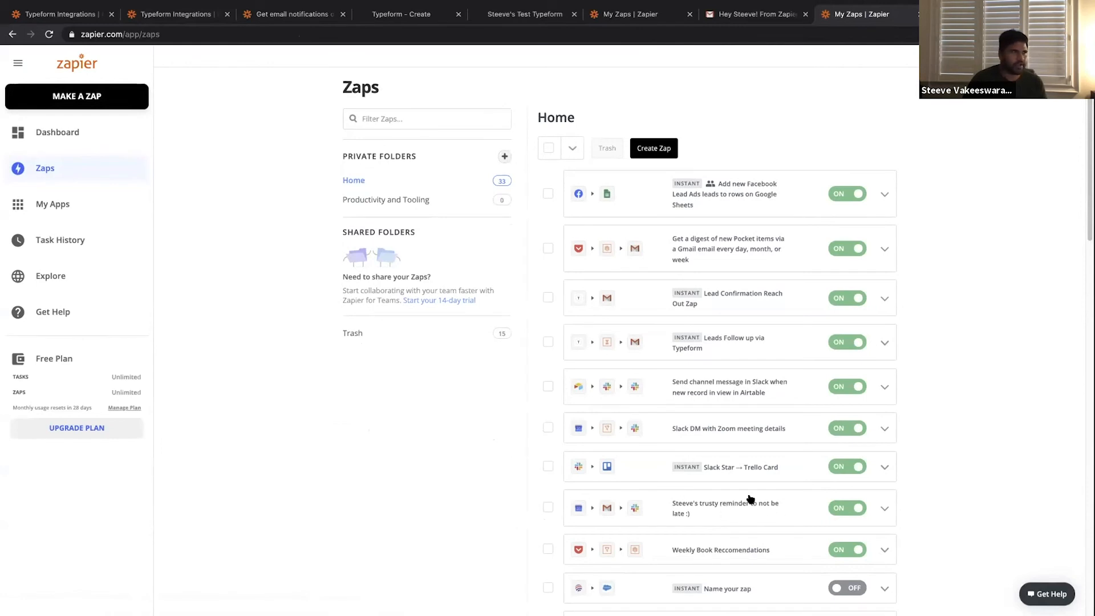
scroll(577, 262, "up", 1)
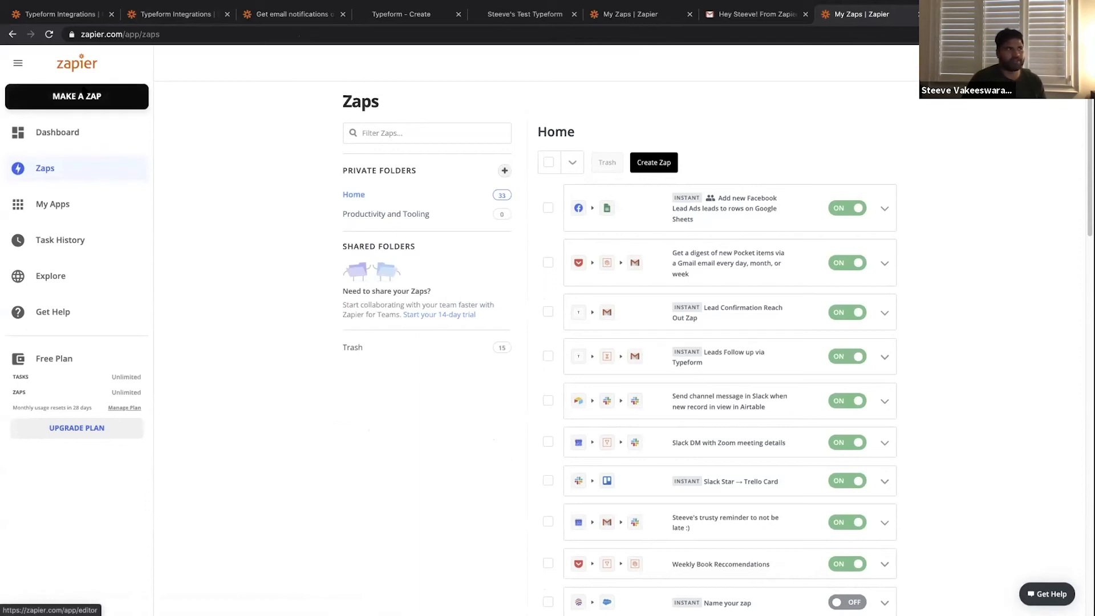
- Start a new Zap, look through the available trigger apps, and return to the Zaps list without choosing one
left_click(79, 98)
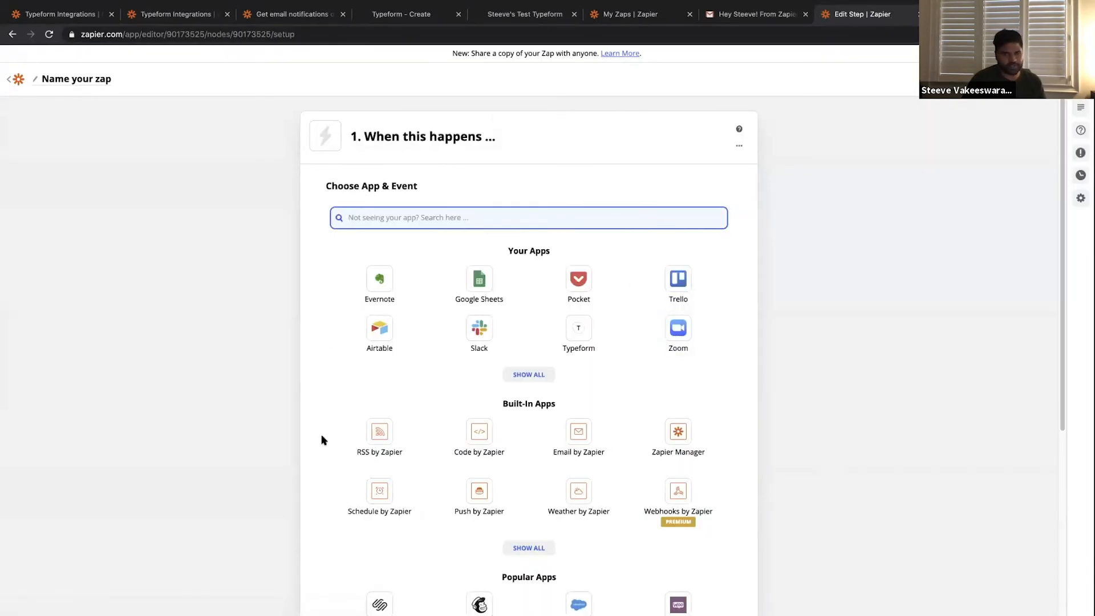
scroll(483, 399, "down", 5)
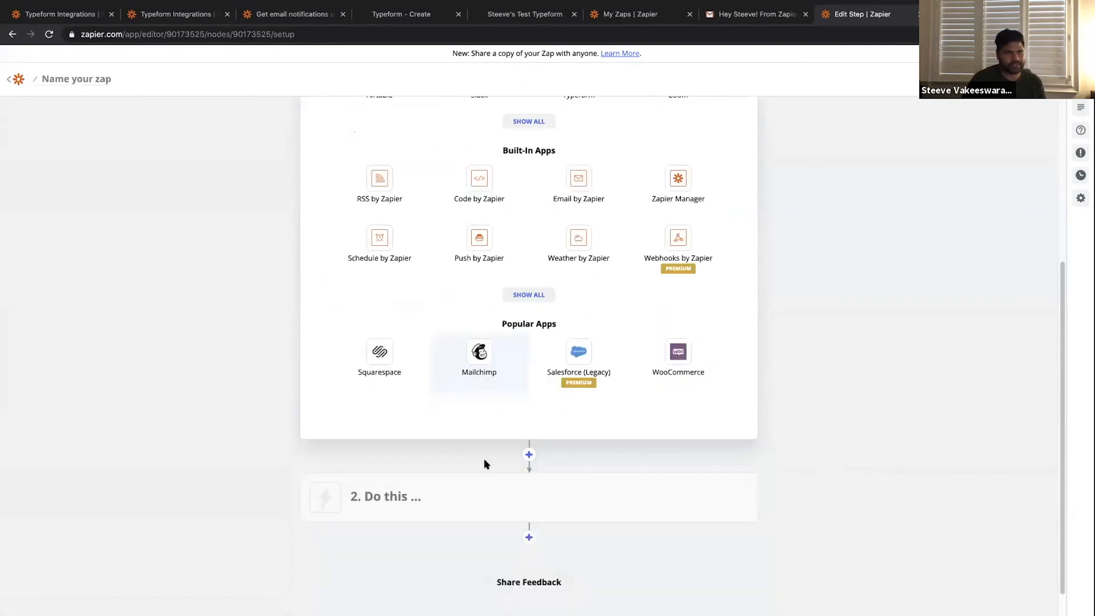
left_click(13, 75)
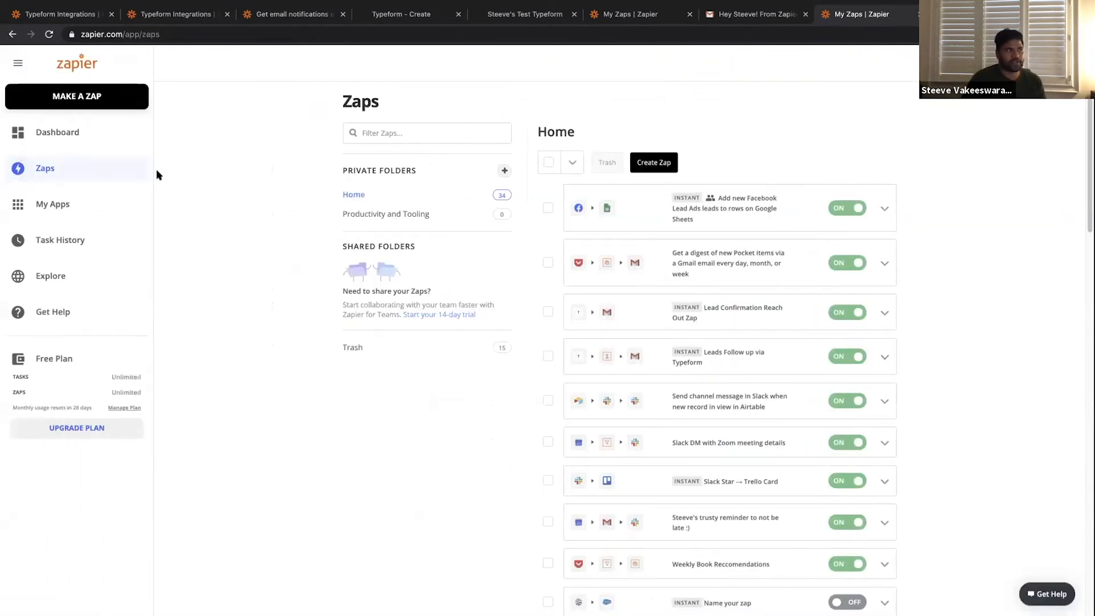
- Review the connected accounts in My Apps and the runs in the Task History log
left_click(57, 204)
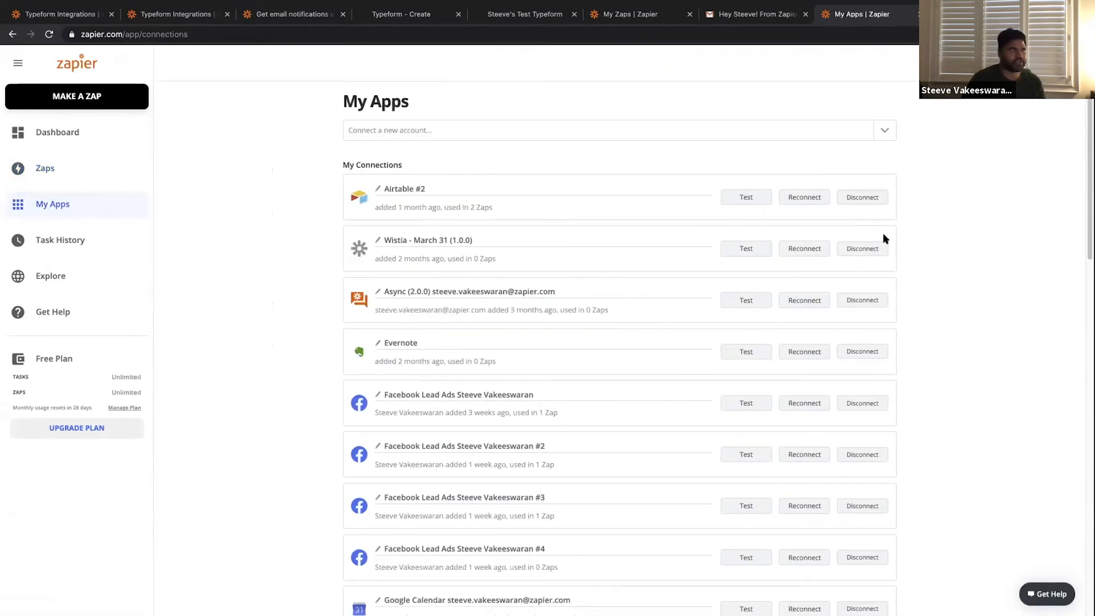
left_click(80, 242)
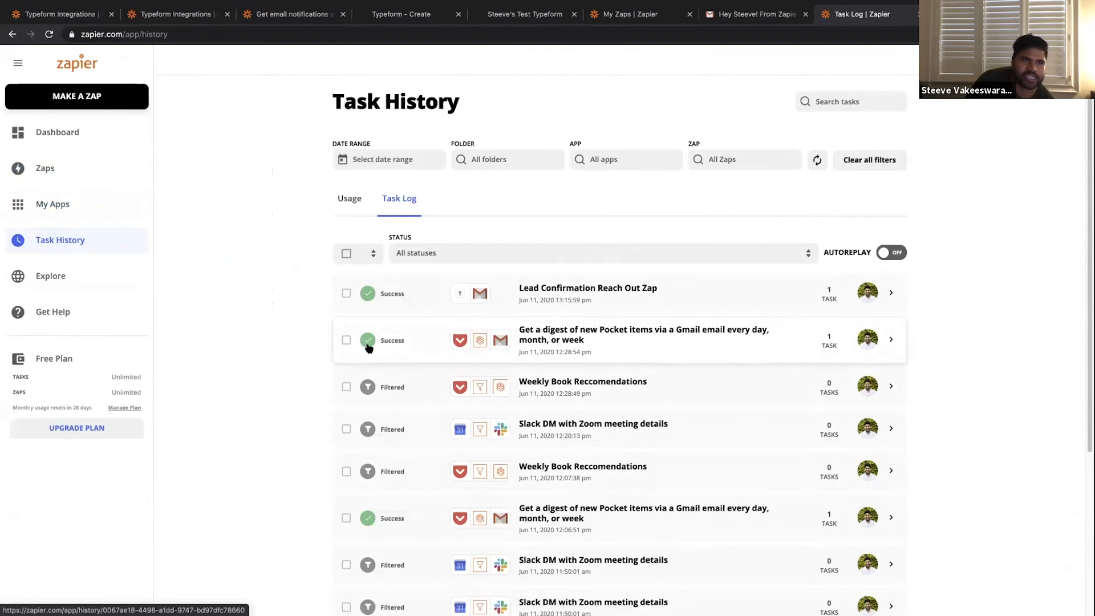
scroll(377, 342, "down", 5)
scroll(423, 235, "up", 4)
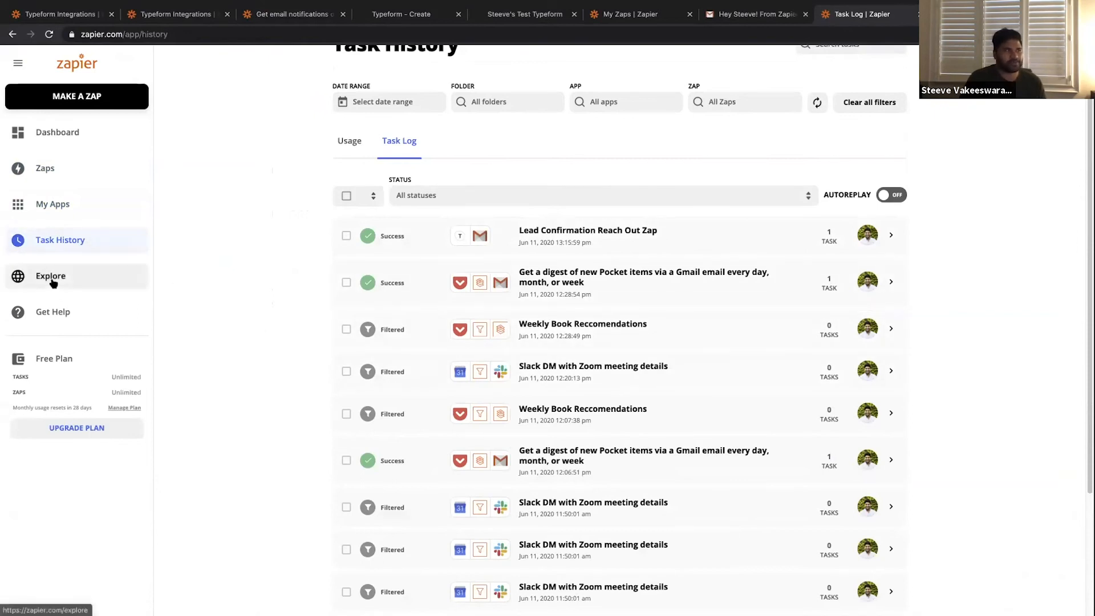
- Visit the Explore page, and look through the Help page's guides, support options and Troubleshoot Zaps topics
left_click(55, 278)
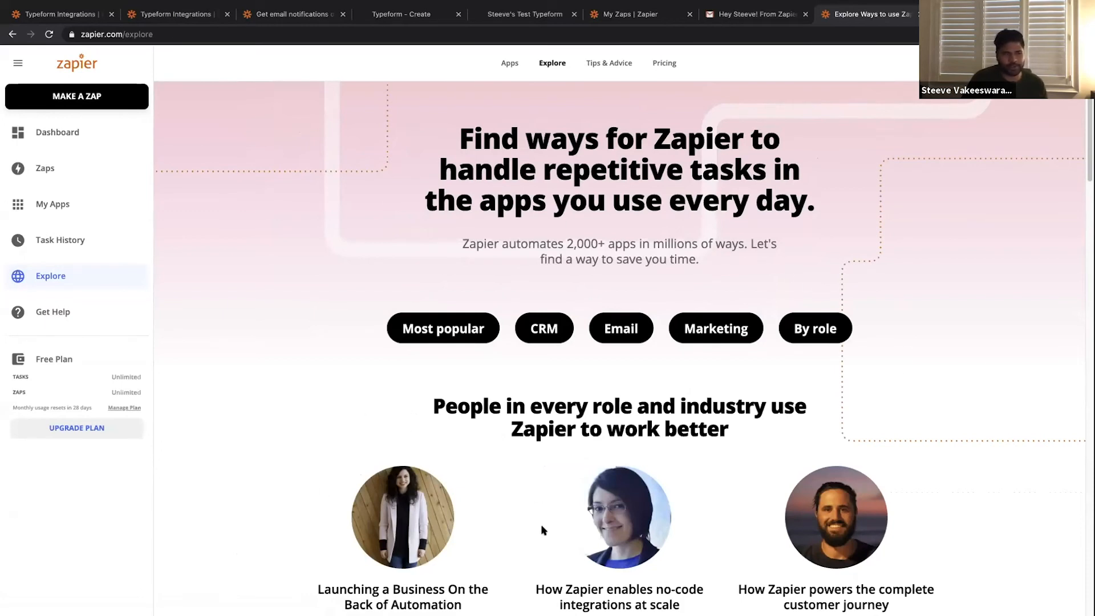
left_click(91, 311)
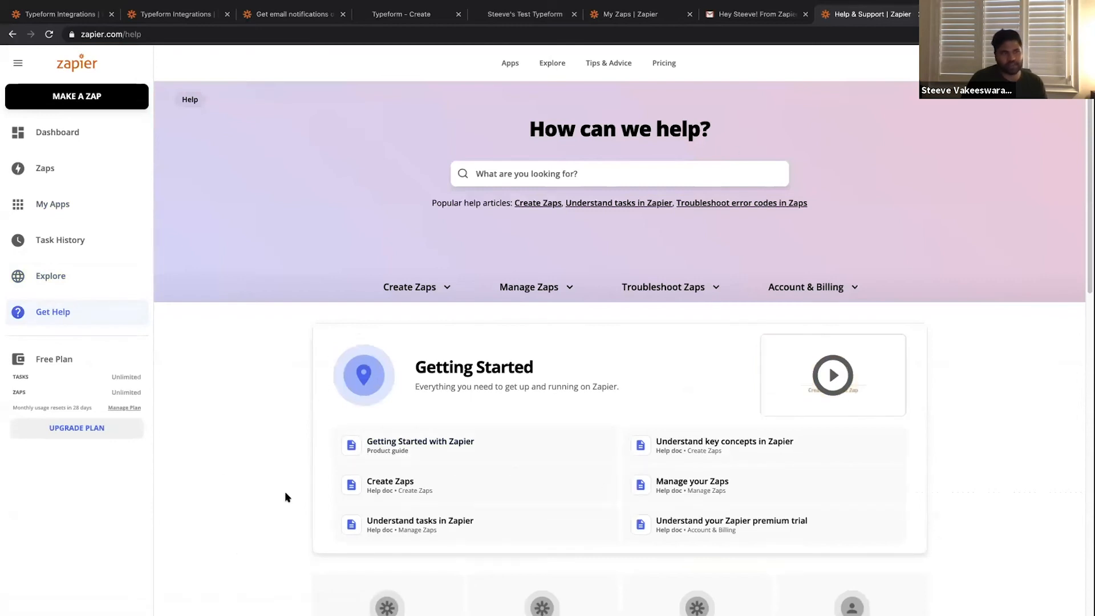
scroll(860, 383, "down", 8)
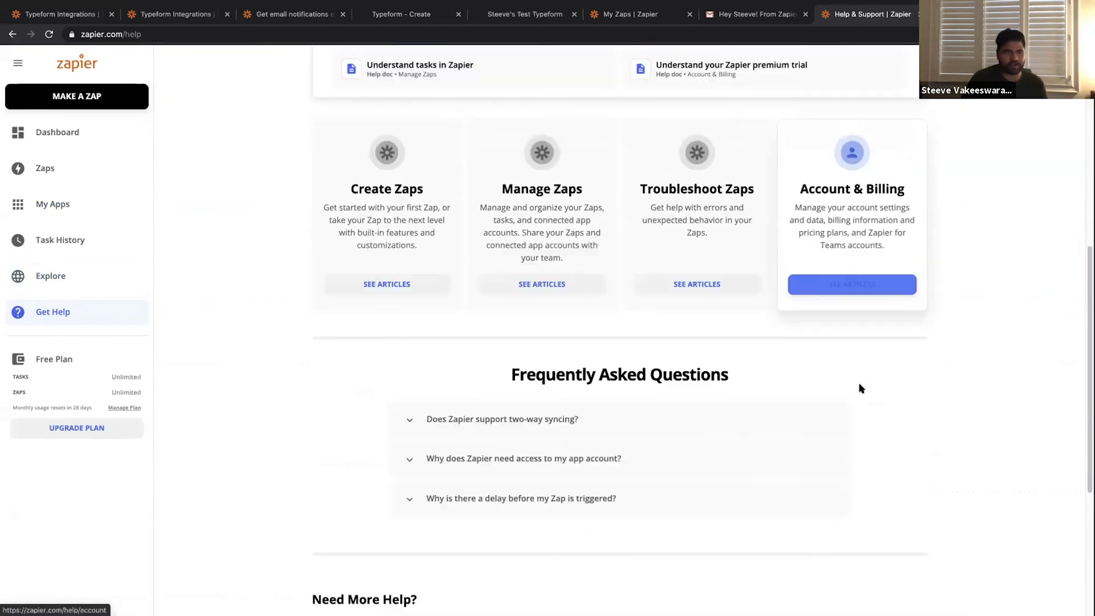
scroll(838, 416, "down", 4)
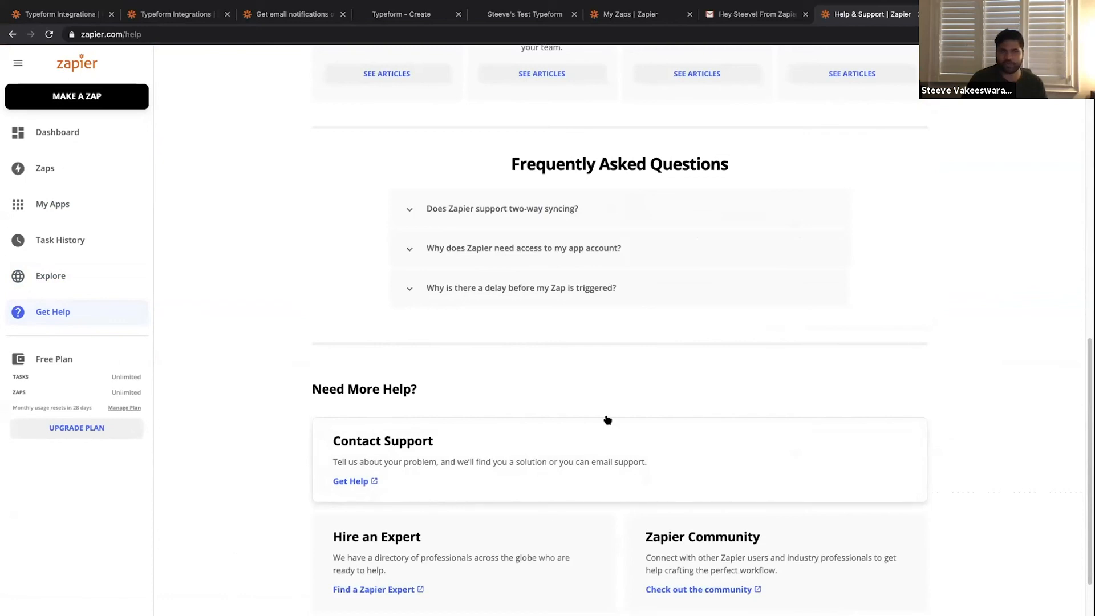
scroll(669, 427, "up", 7)
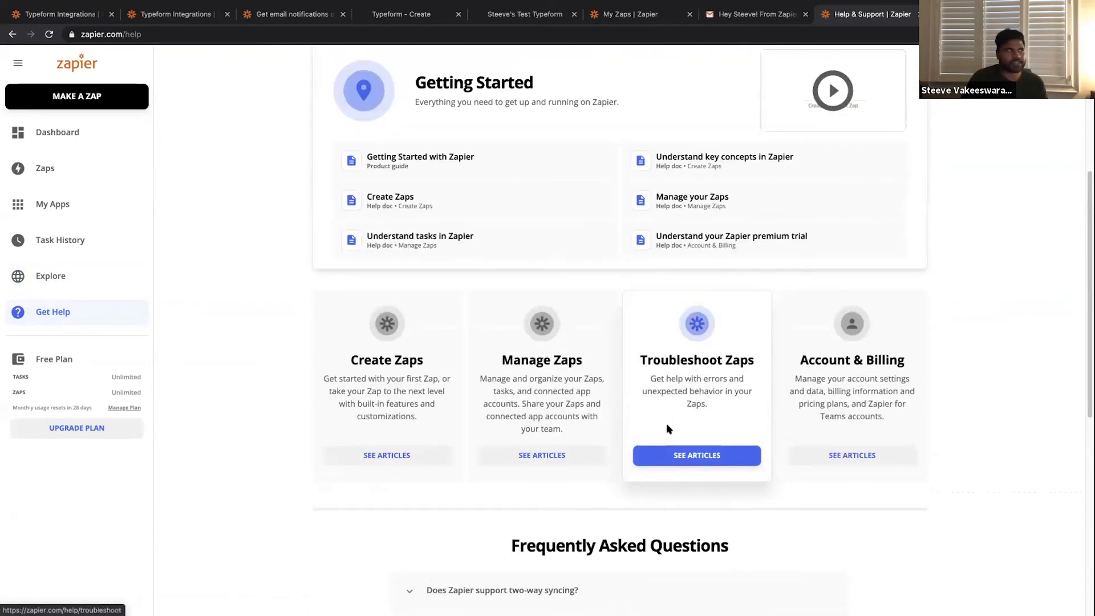
scroll(669, 428, "up", 5)
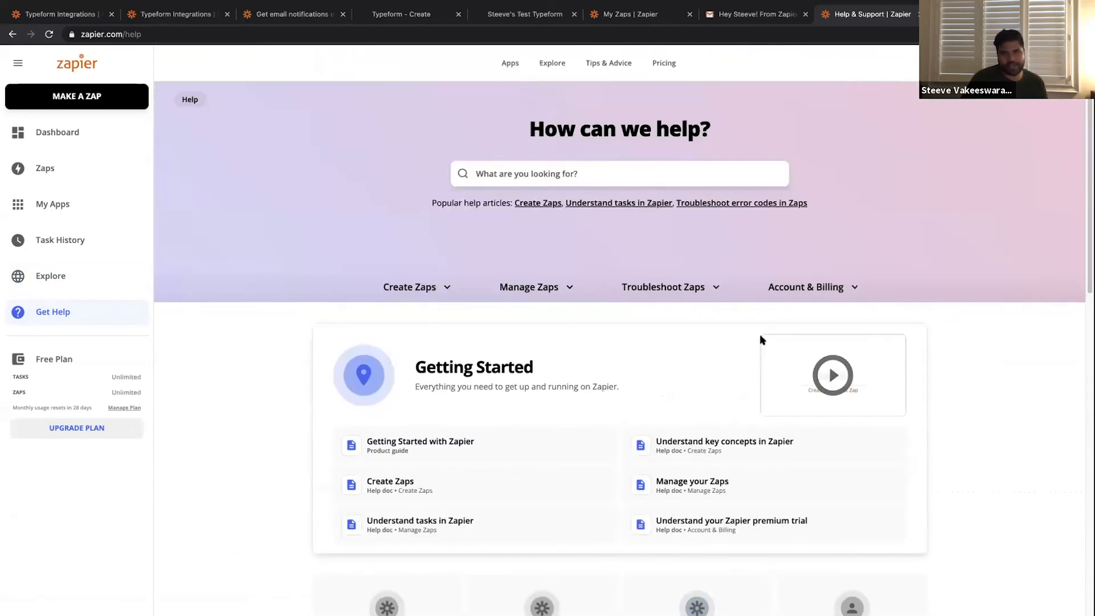
mouse_move(720, 287)
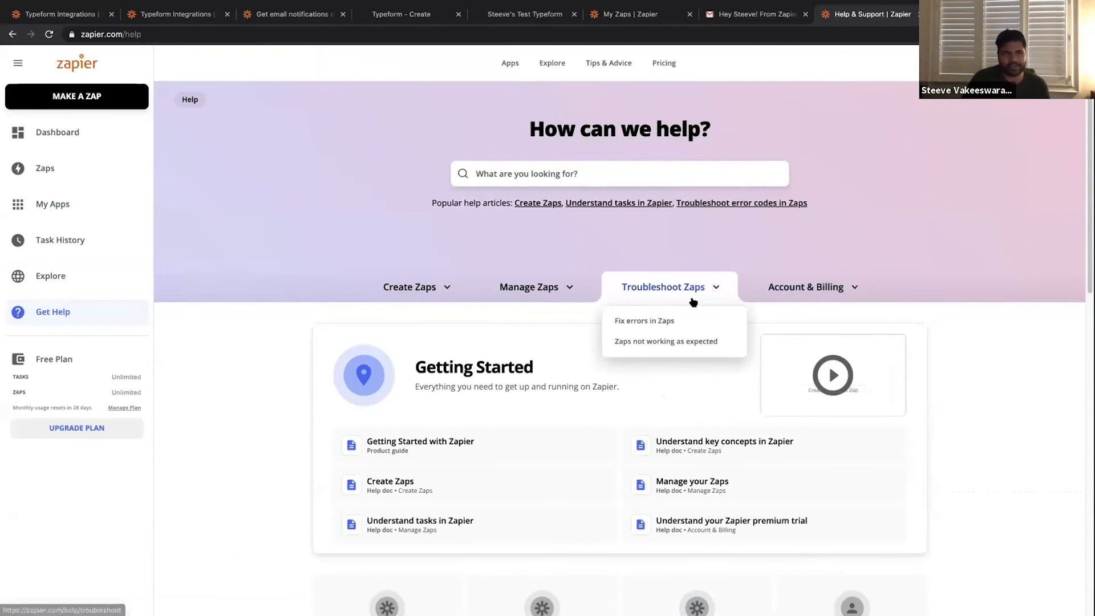